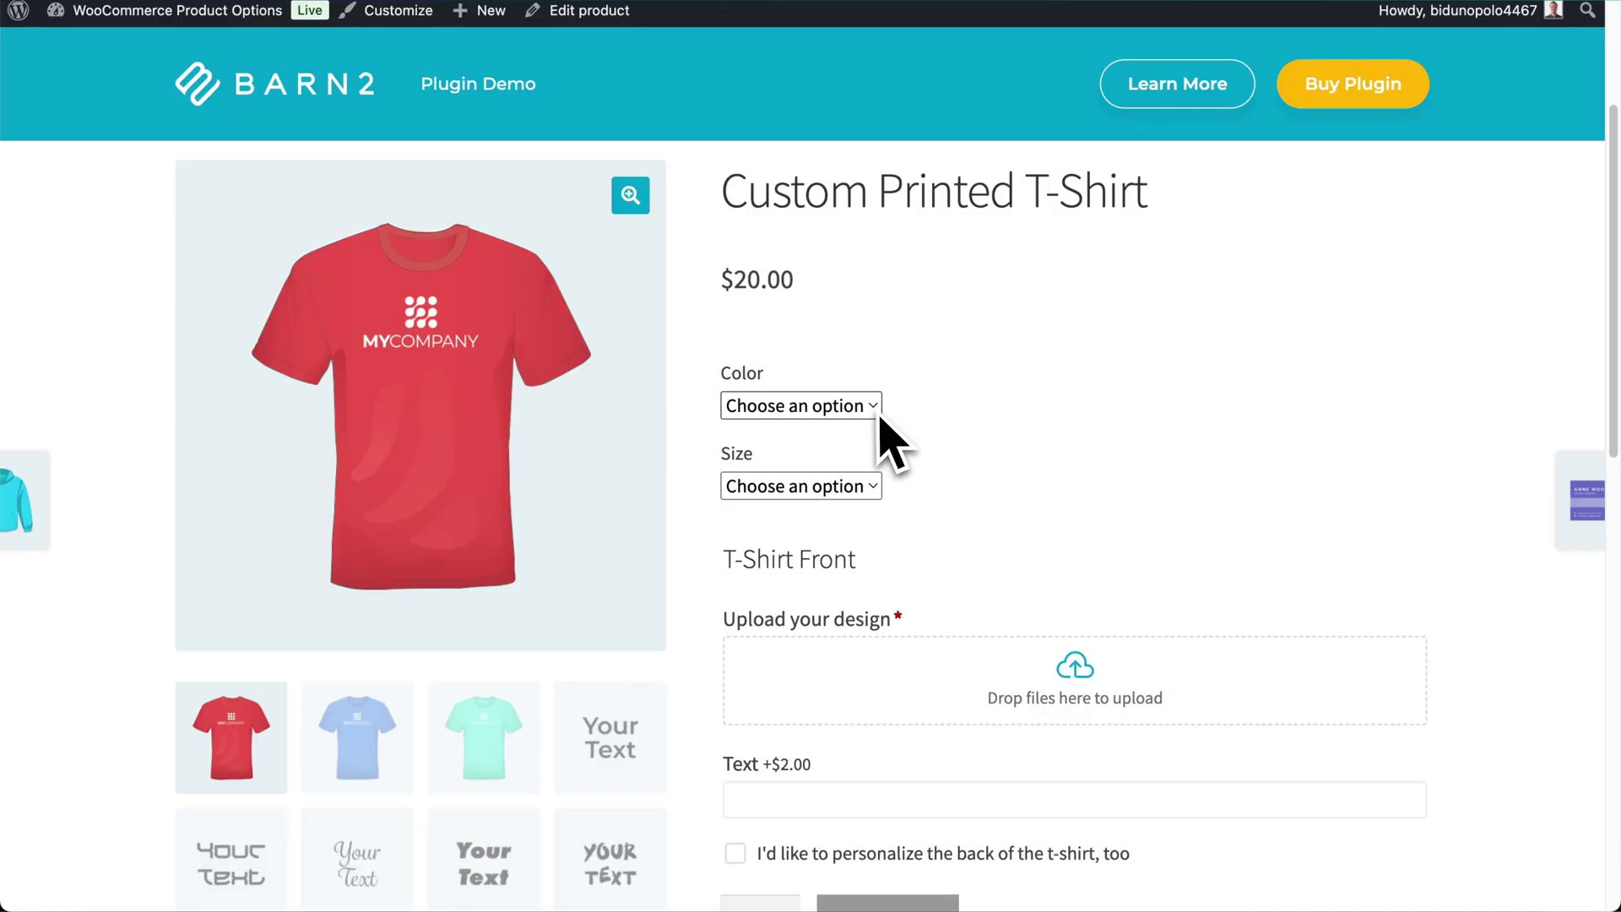
Select Green as the color and Medium as the size for the Custom Printed T-Shirt.
{"action": "left_click", "coordinate": [876, 410]}
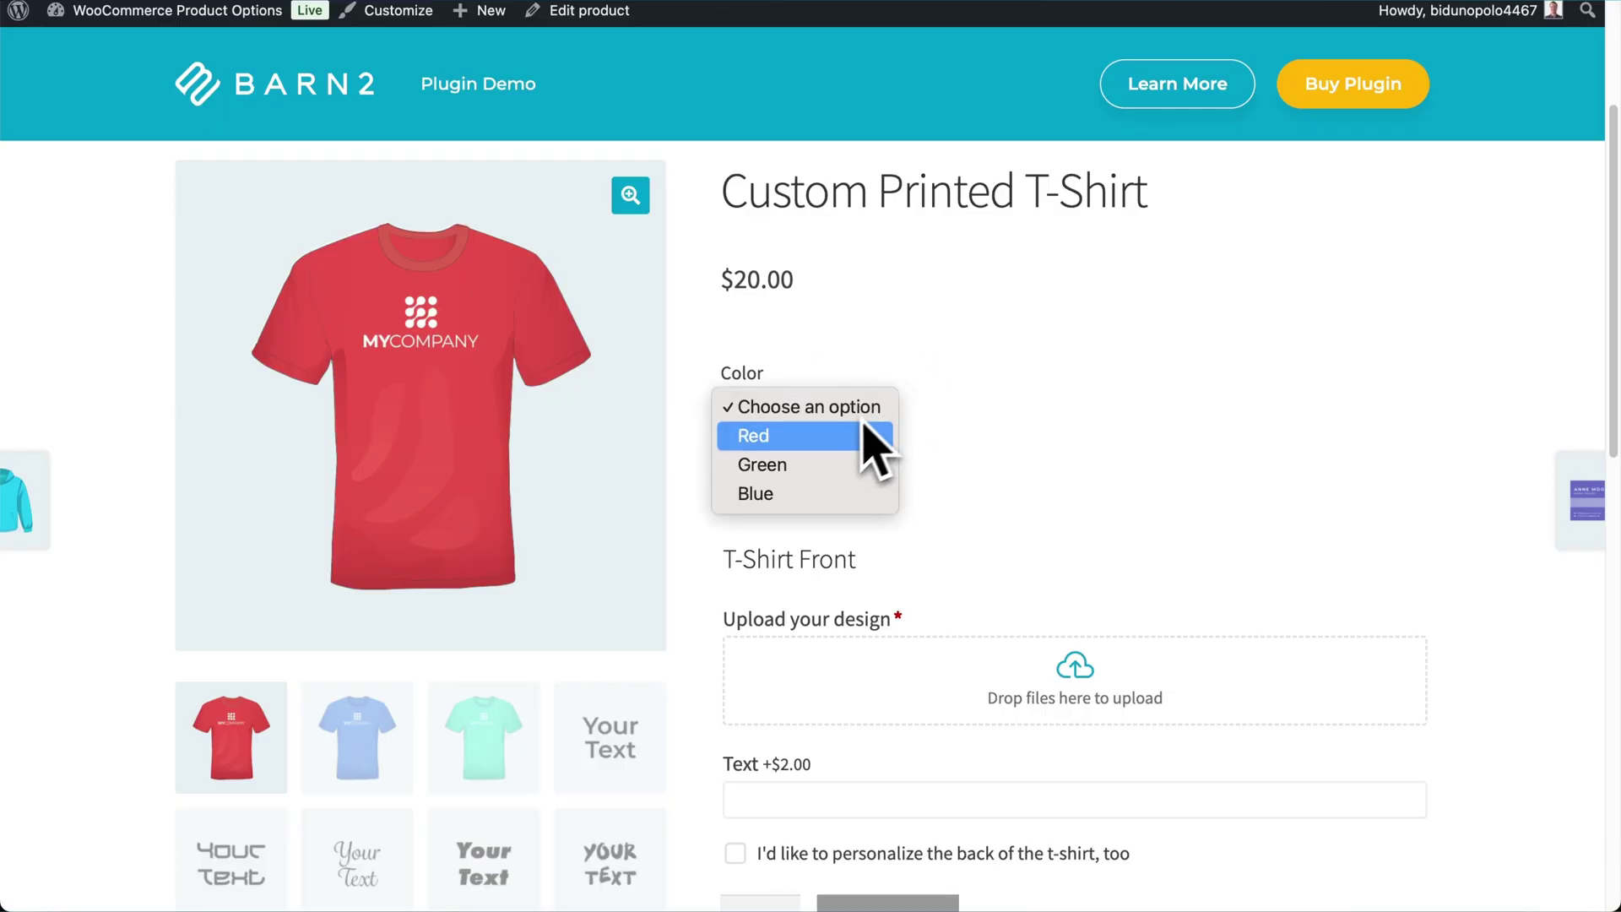
{"action": "left_click", "coordinate": [834, 465]}
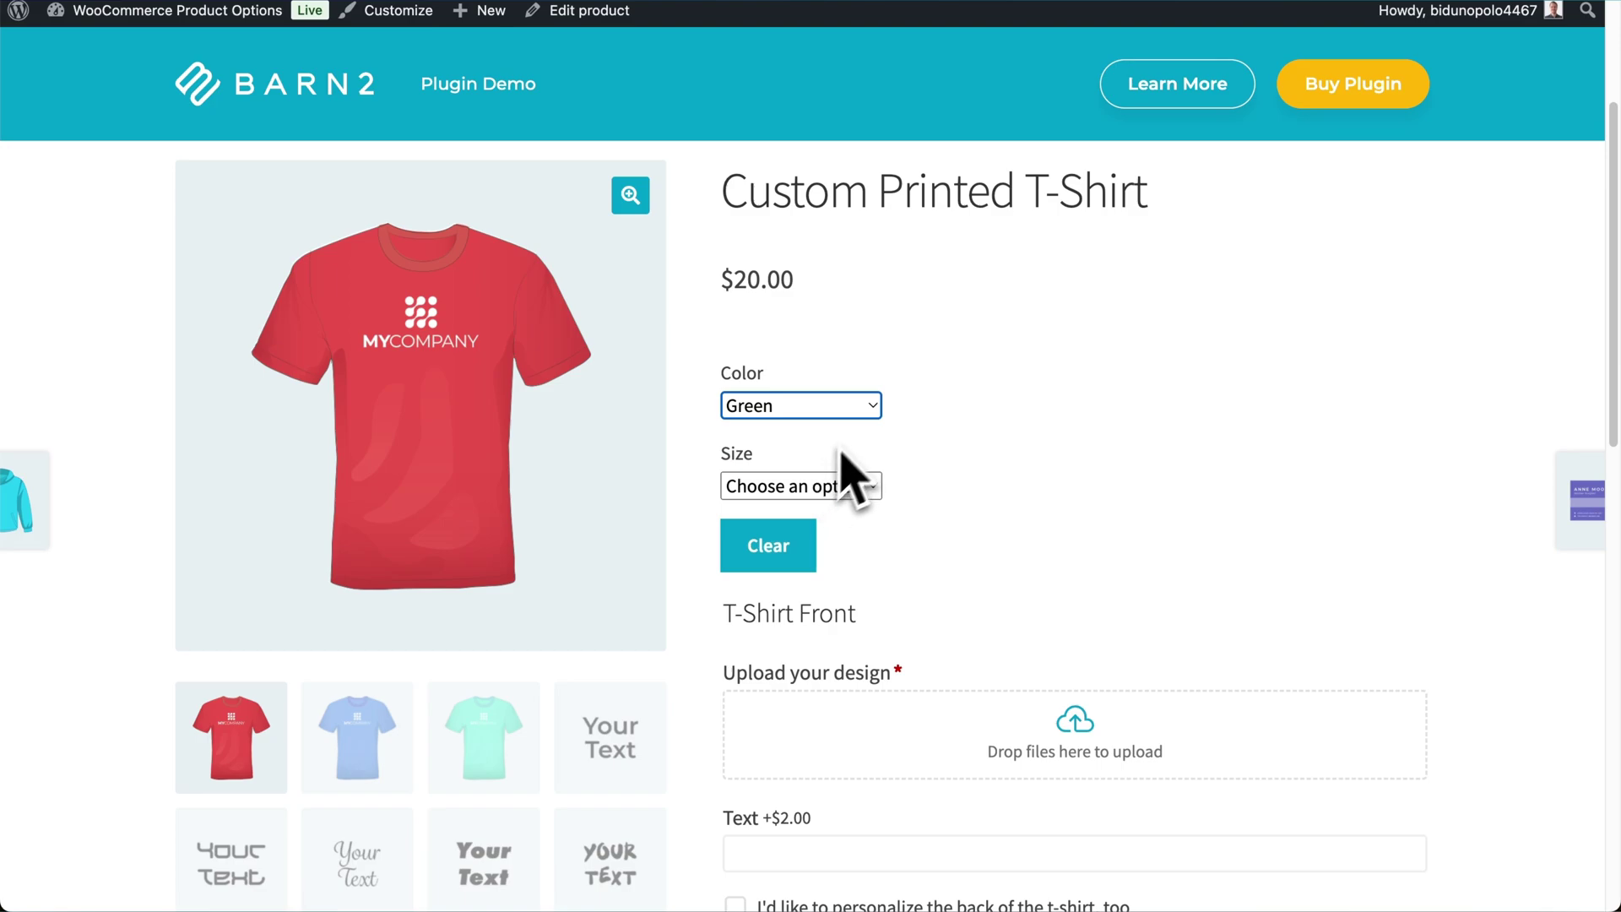
{"action": "left_click", "coordinate": [862, 485]}
{"action": "left_click", "coordinate": [825, 546]}
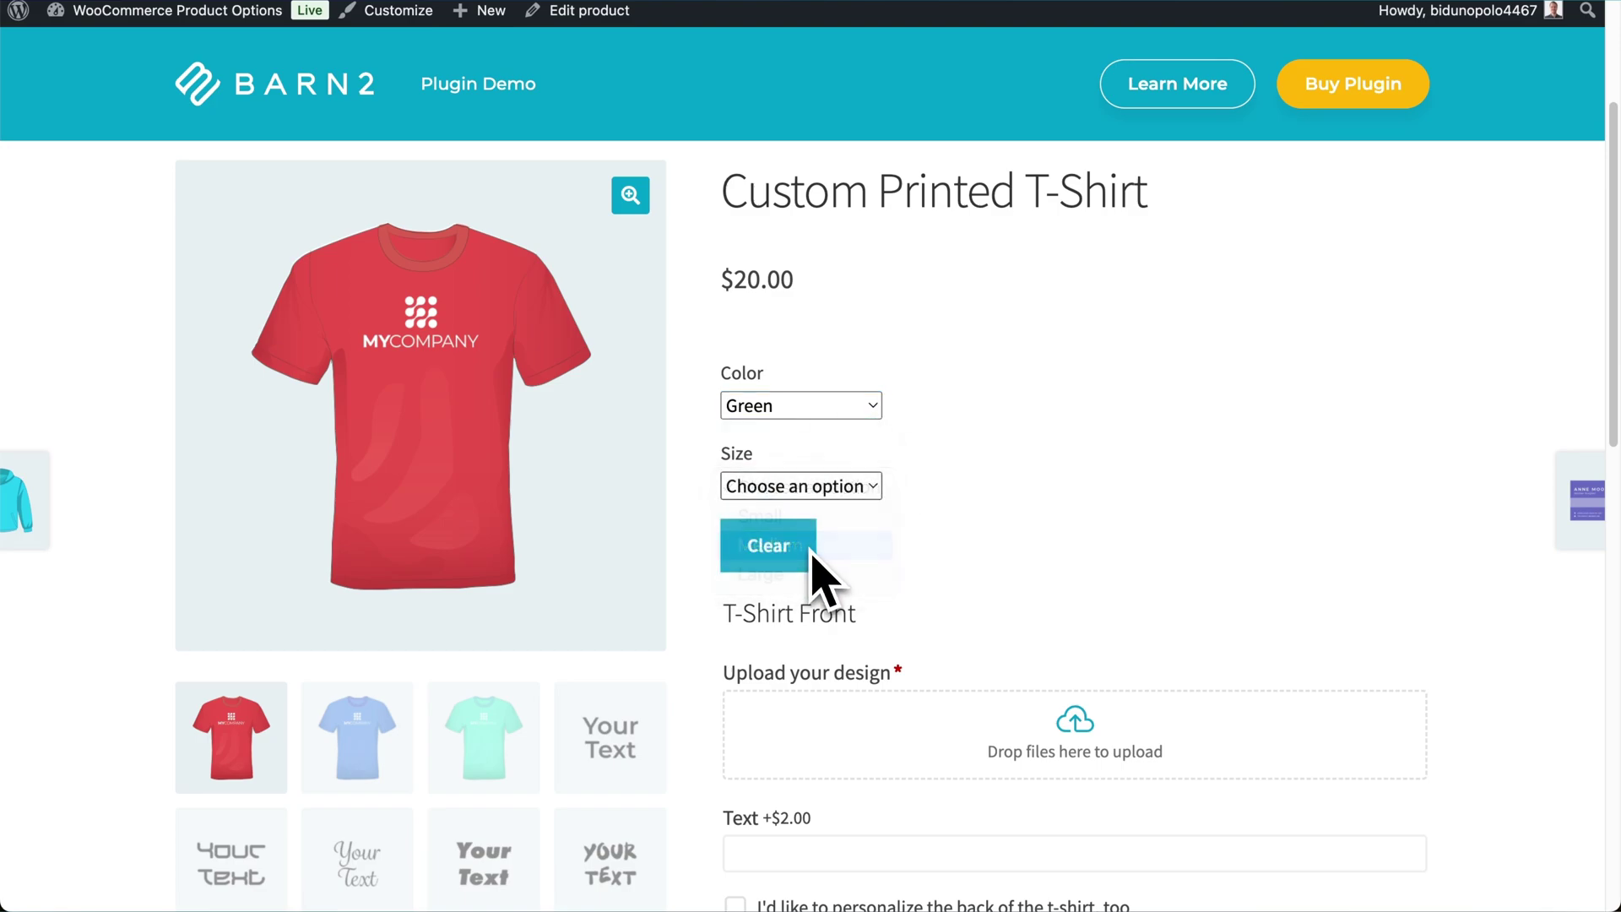
{"action": "scroll", "coordinate": [954, 591], "scroll_direction": "down", "scroll_amount": 5}
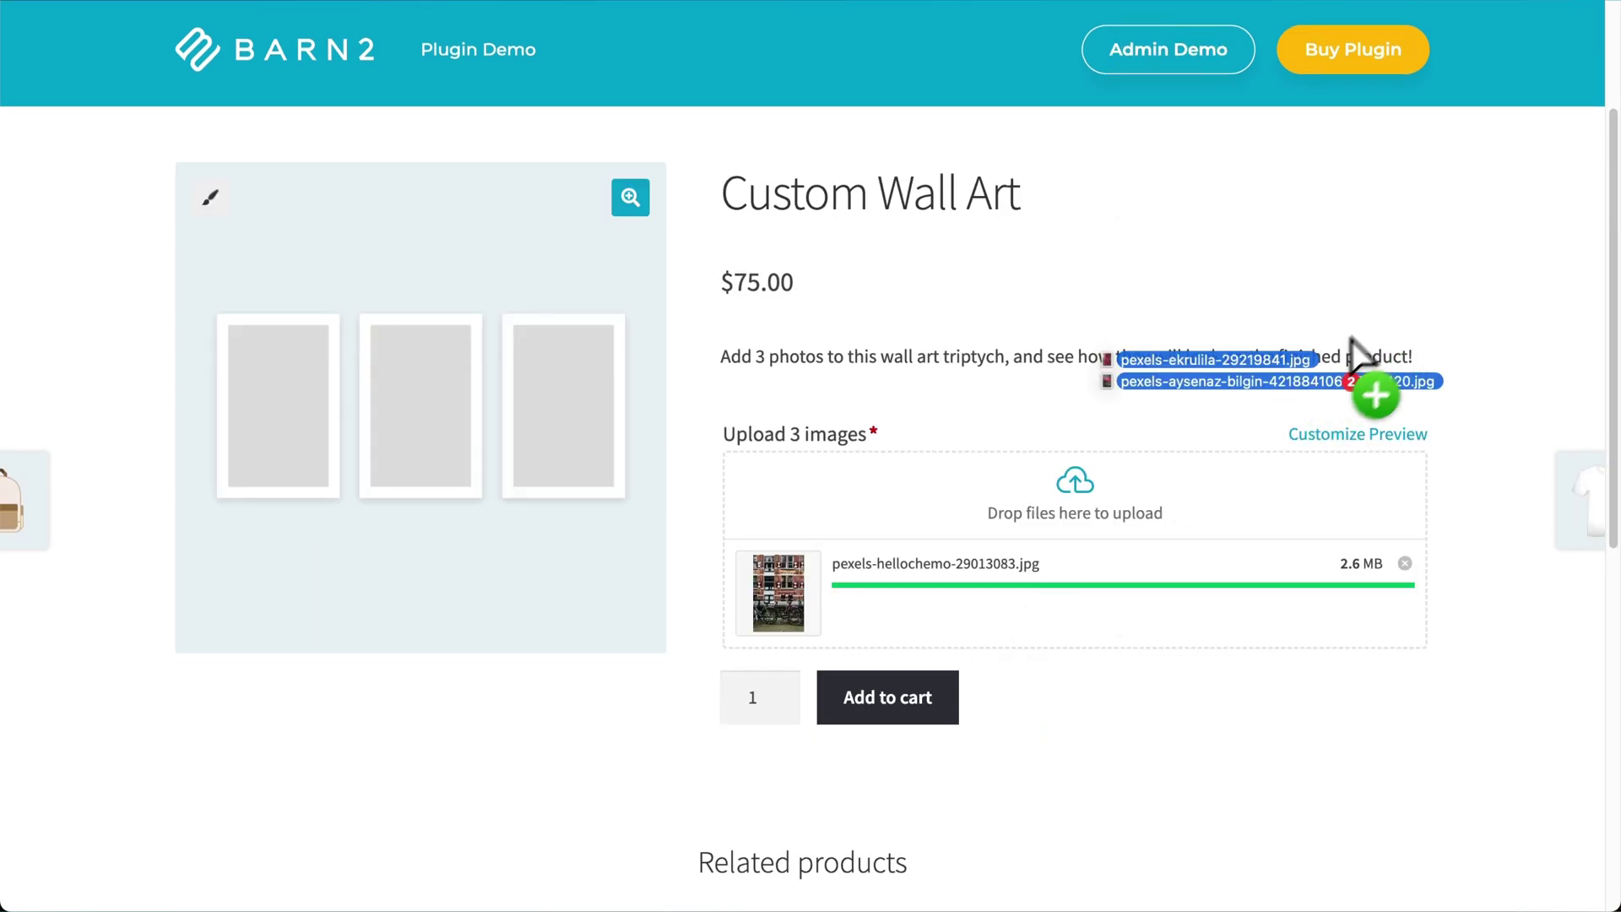
Upload the other two photos for the Custom Wall Art triptych and look through the uploaded images in the preview customizer.
{"action": "left_click_drag", "start_coordinate": [1350, 350], "coordinate": [1130, 509]}
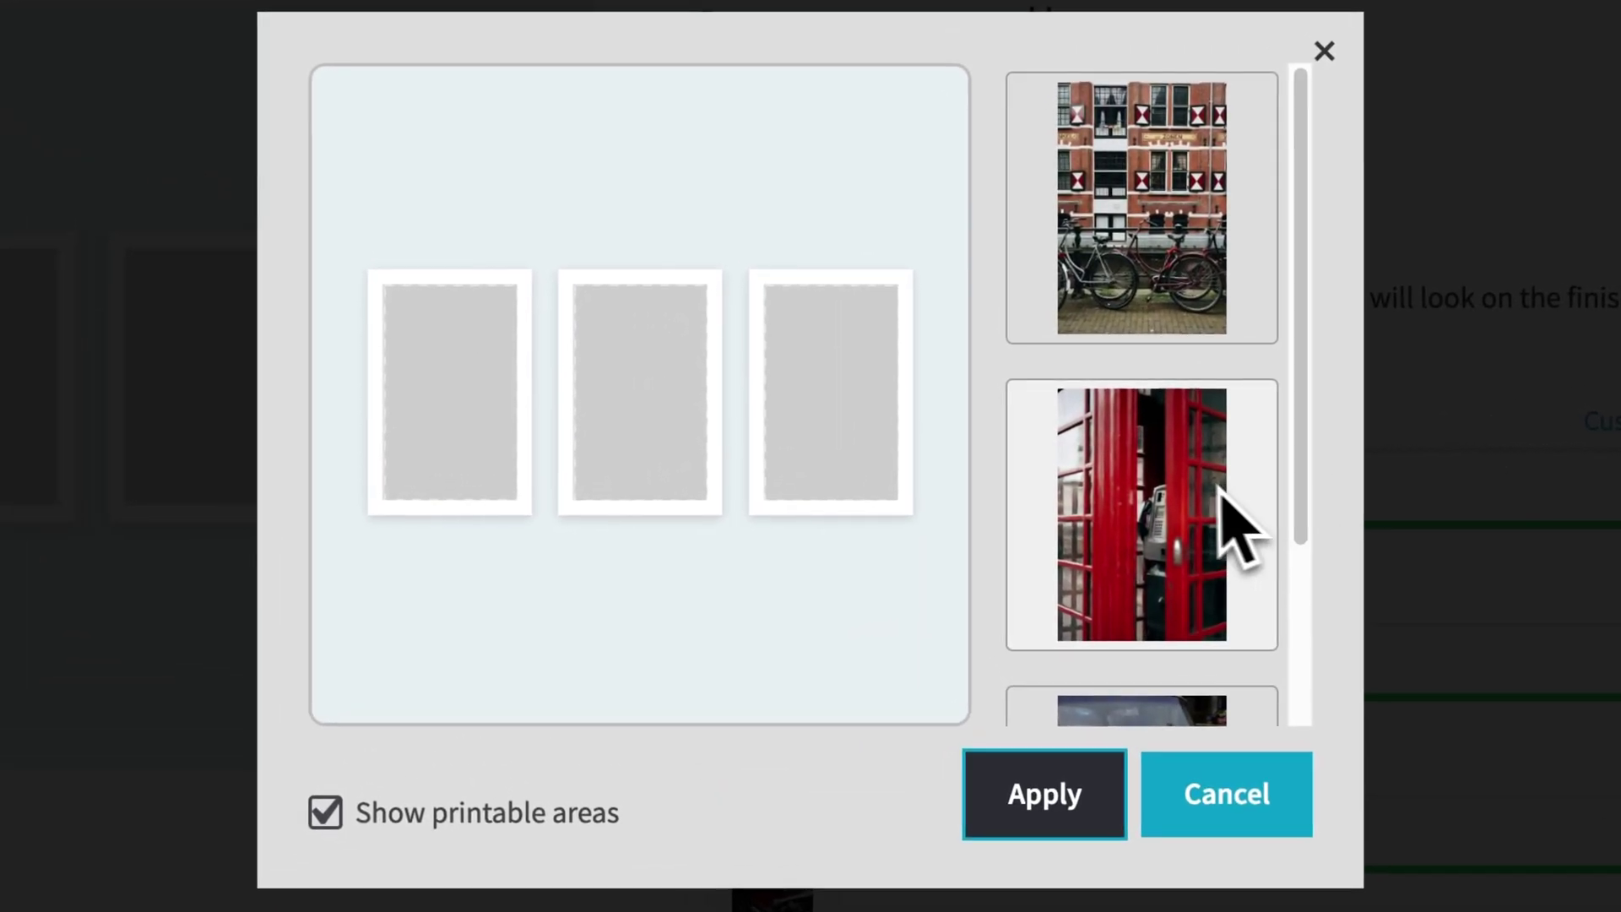
{"action": "scroll", "coordinate": [1122, 505], "scroll_direction": "down", "scroll_amount": 2}
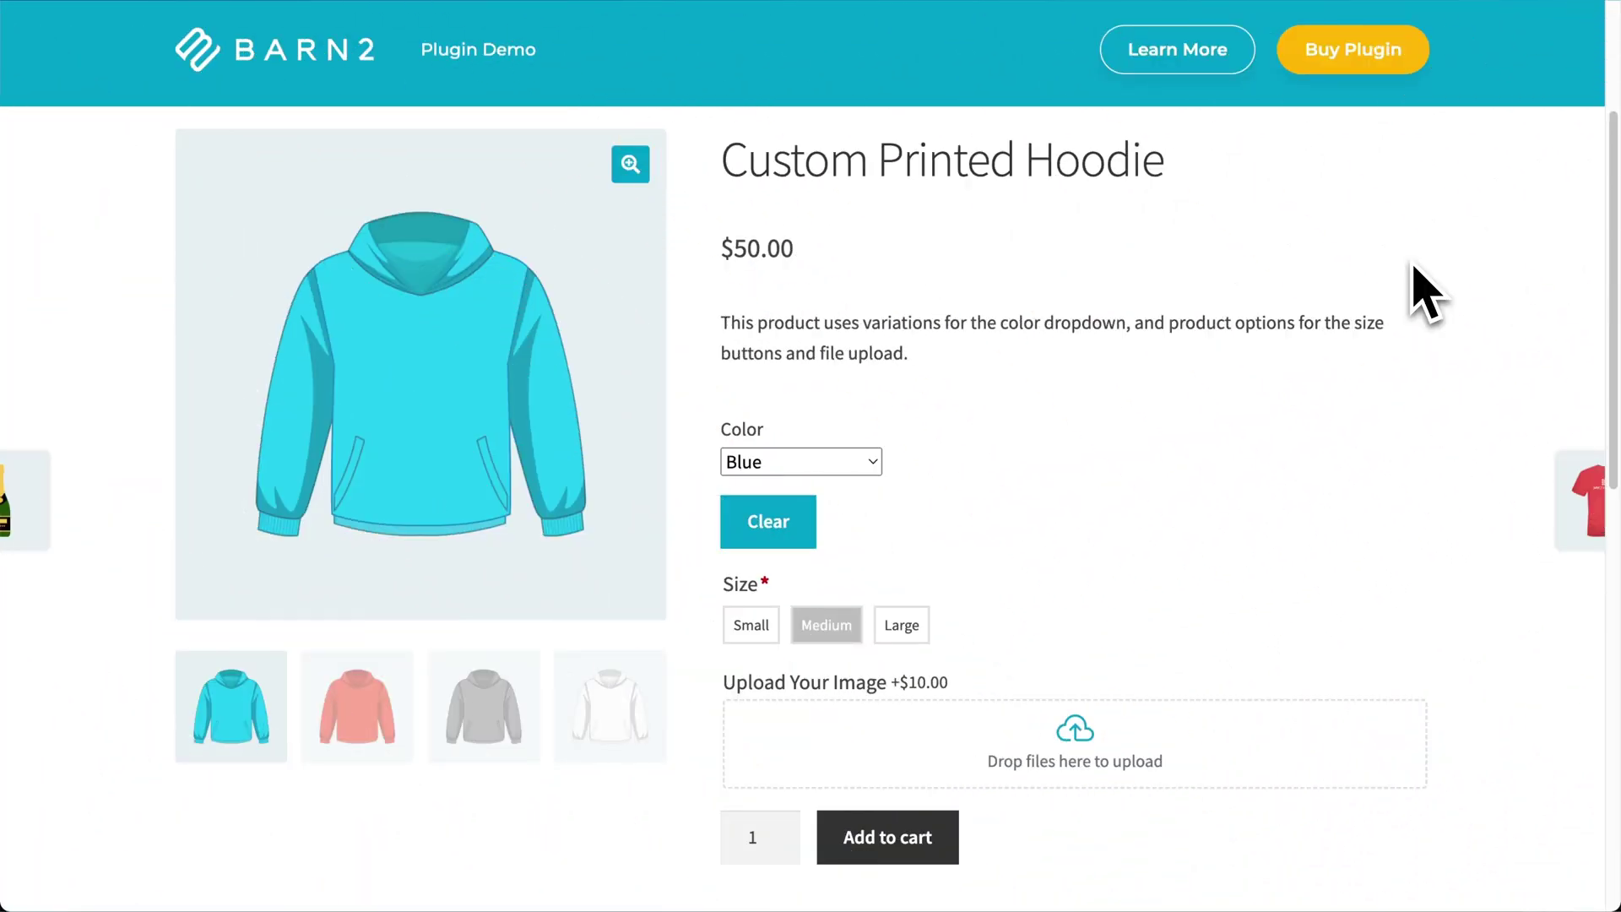
Choose size Large for the Custom Printed Hoodie and upload canadian flag.png as its printed chest image.
{"action": "left_click", "coordinate": [910, 625]}
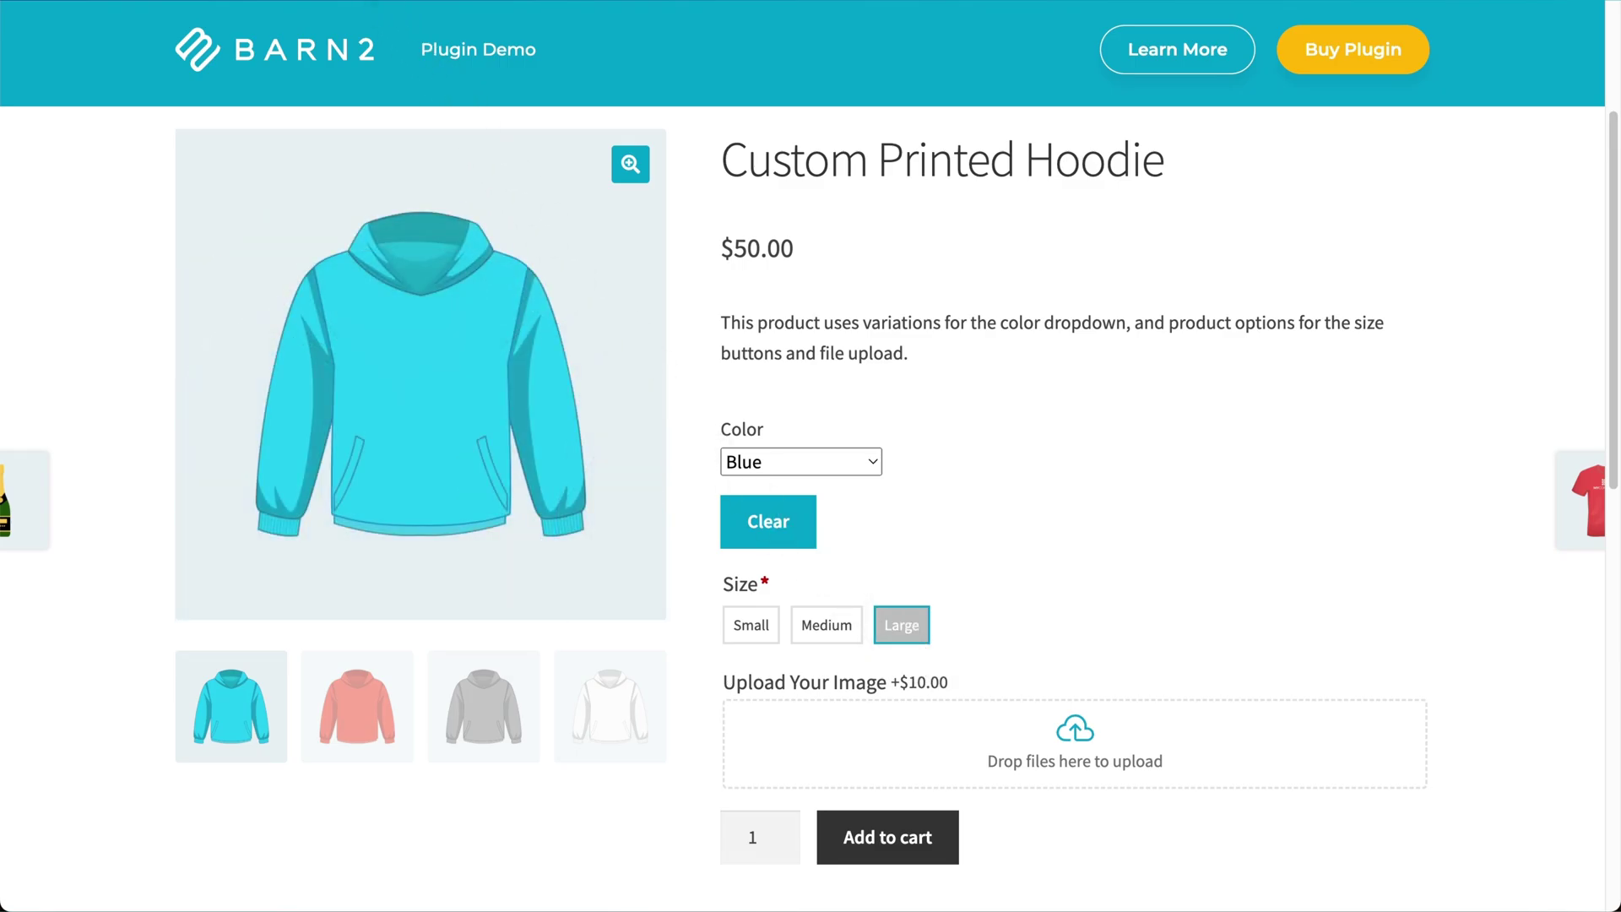
{"action": "left_click_drag", "start_coordinate": [537, 51], "coordinate": [1006, 743]}
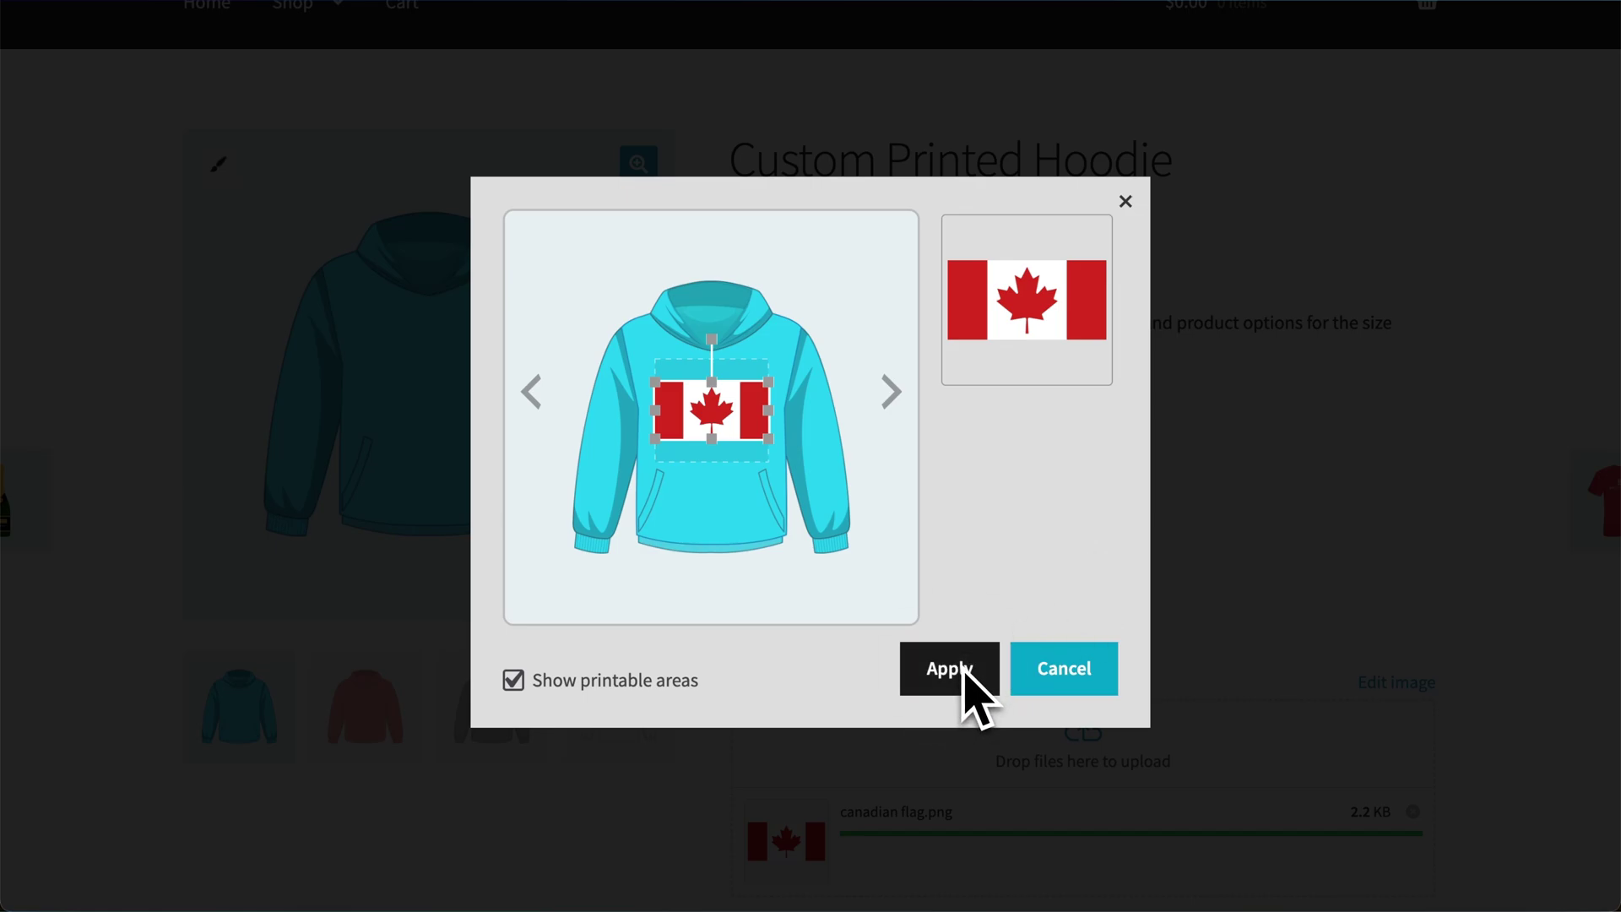
{"action": "mouse_move", "coordinate": [711, 340]}
{"action": "left_mouse_down"}
{"action": "mouse_move", "coordinate": [745, 336]}
{"action": "mouse_move", "coordinate": [709, 322]}
{"action": "left_mouse_up"}
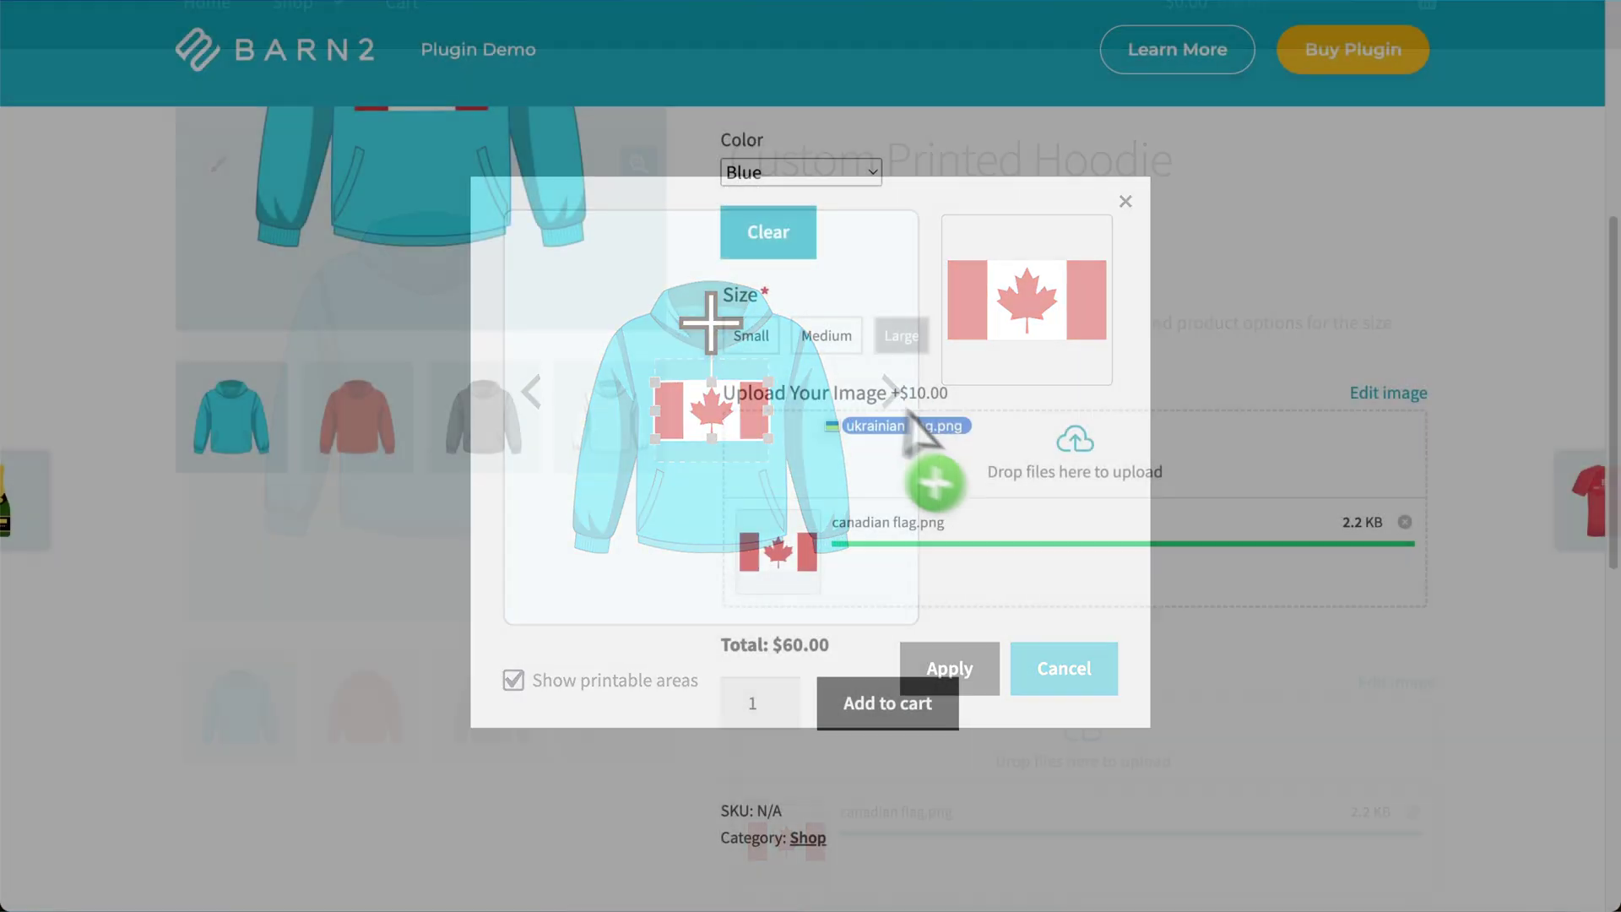
Upload the Ukrainian flag image, place it at reduced size below the Canadian flag on the hoodie, and apply the design.
{"action": "left_click_drag", "start_coordinate": [907, 414], "coordinate": [1026, 460]}
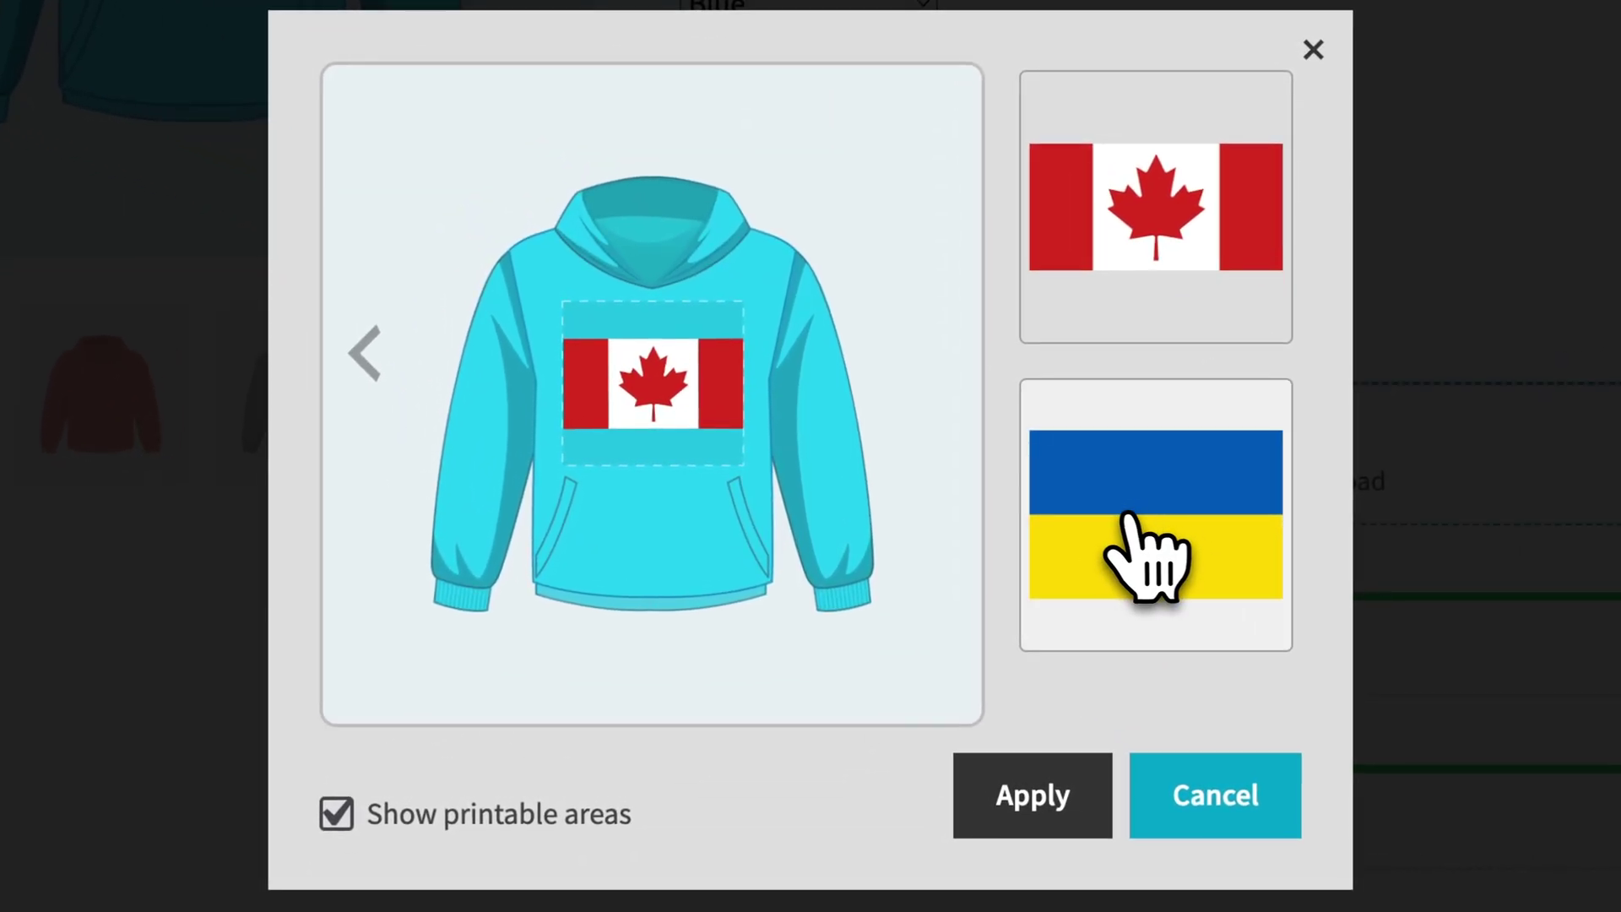
{"action": "left_click", "coordinate": [1153, 541]}
{"action": "left_click_drag", "start_coordinate": [667, 403], "coordinate": [657, 437]}
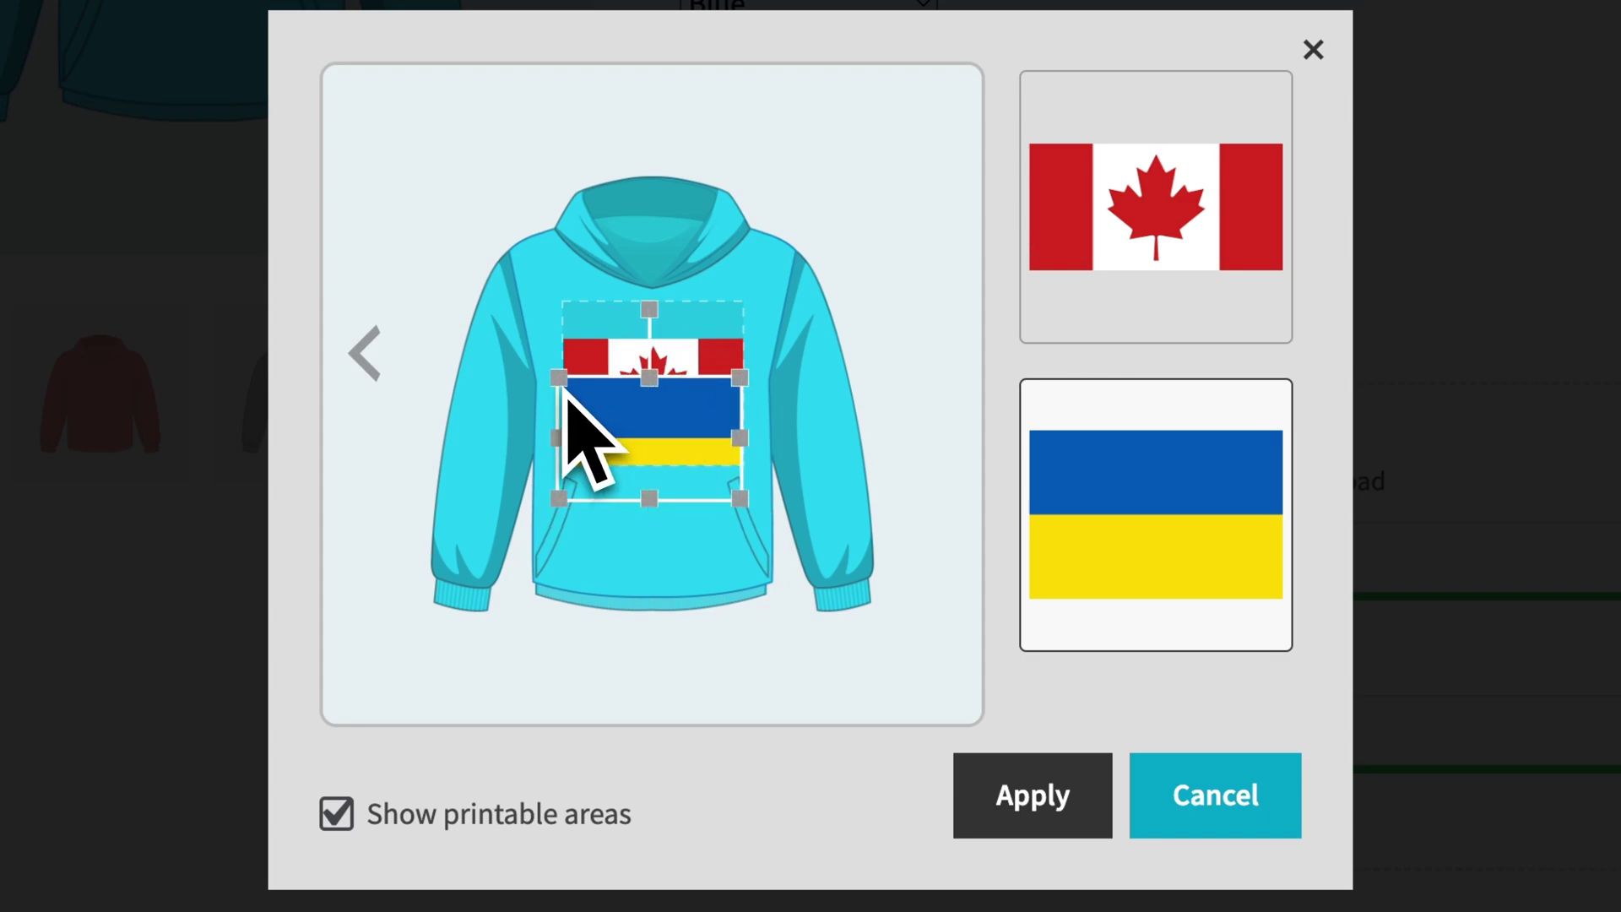
{"action": "left_click_drag", "start_coordinate": [566, 391], "coordinate": [645, 437]}
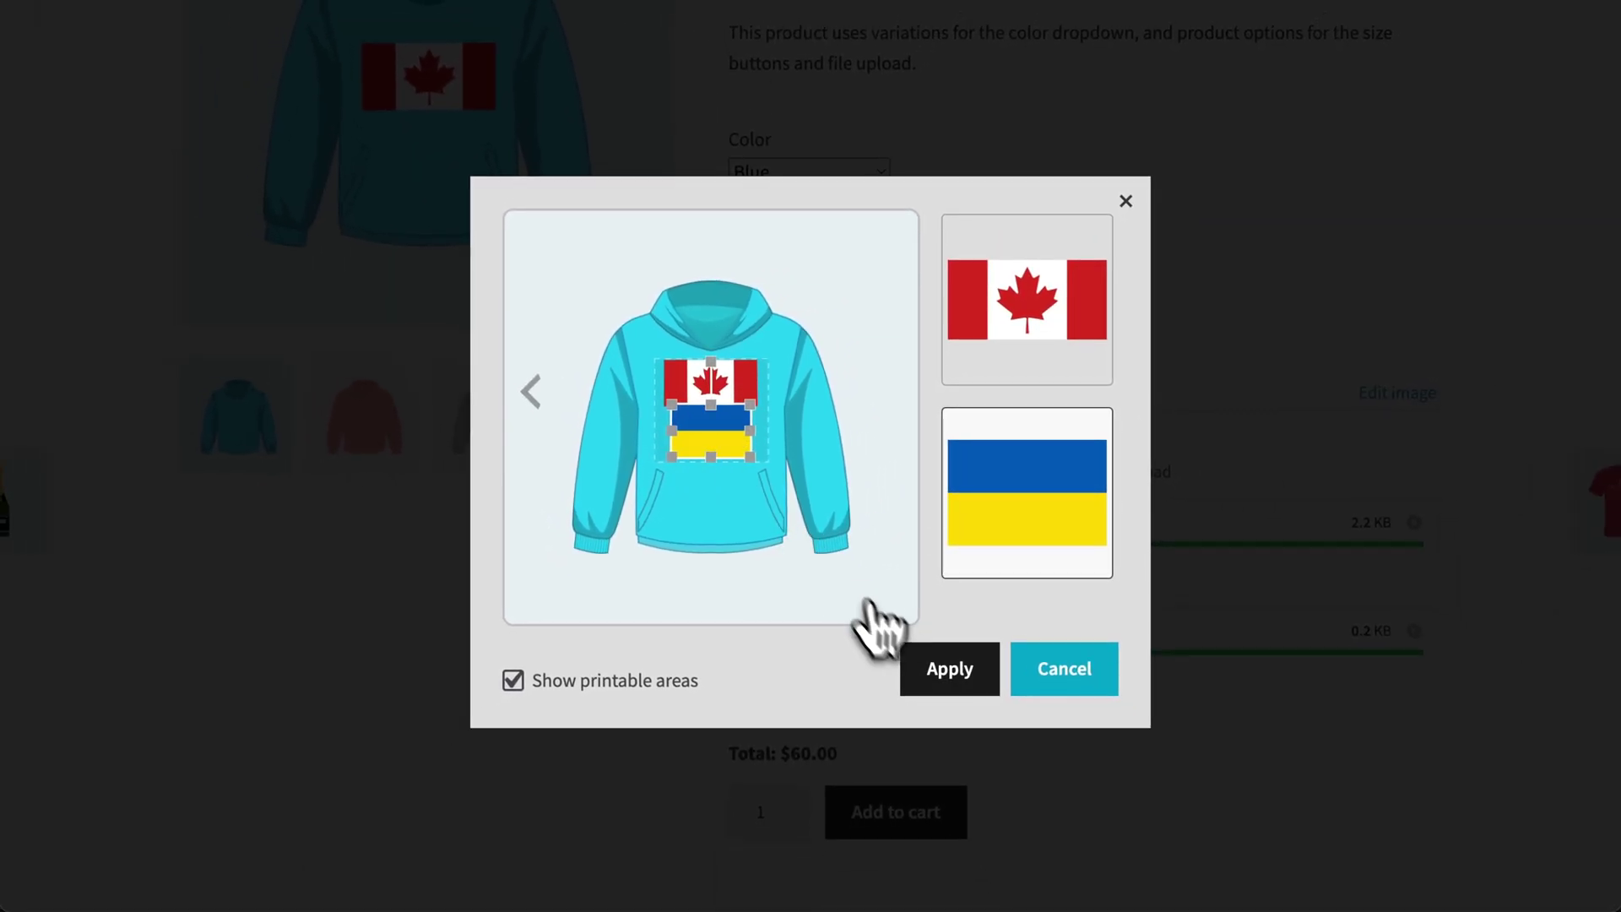
{"action": "left_click", "coordinate": [989, 787]}
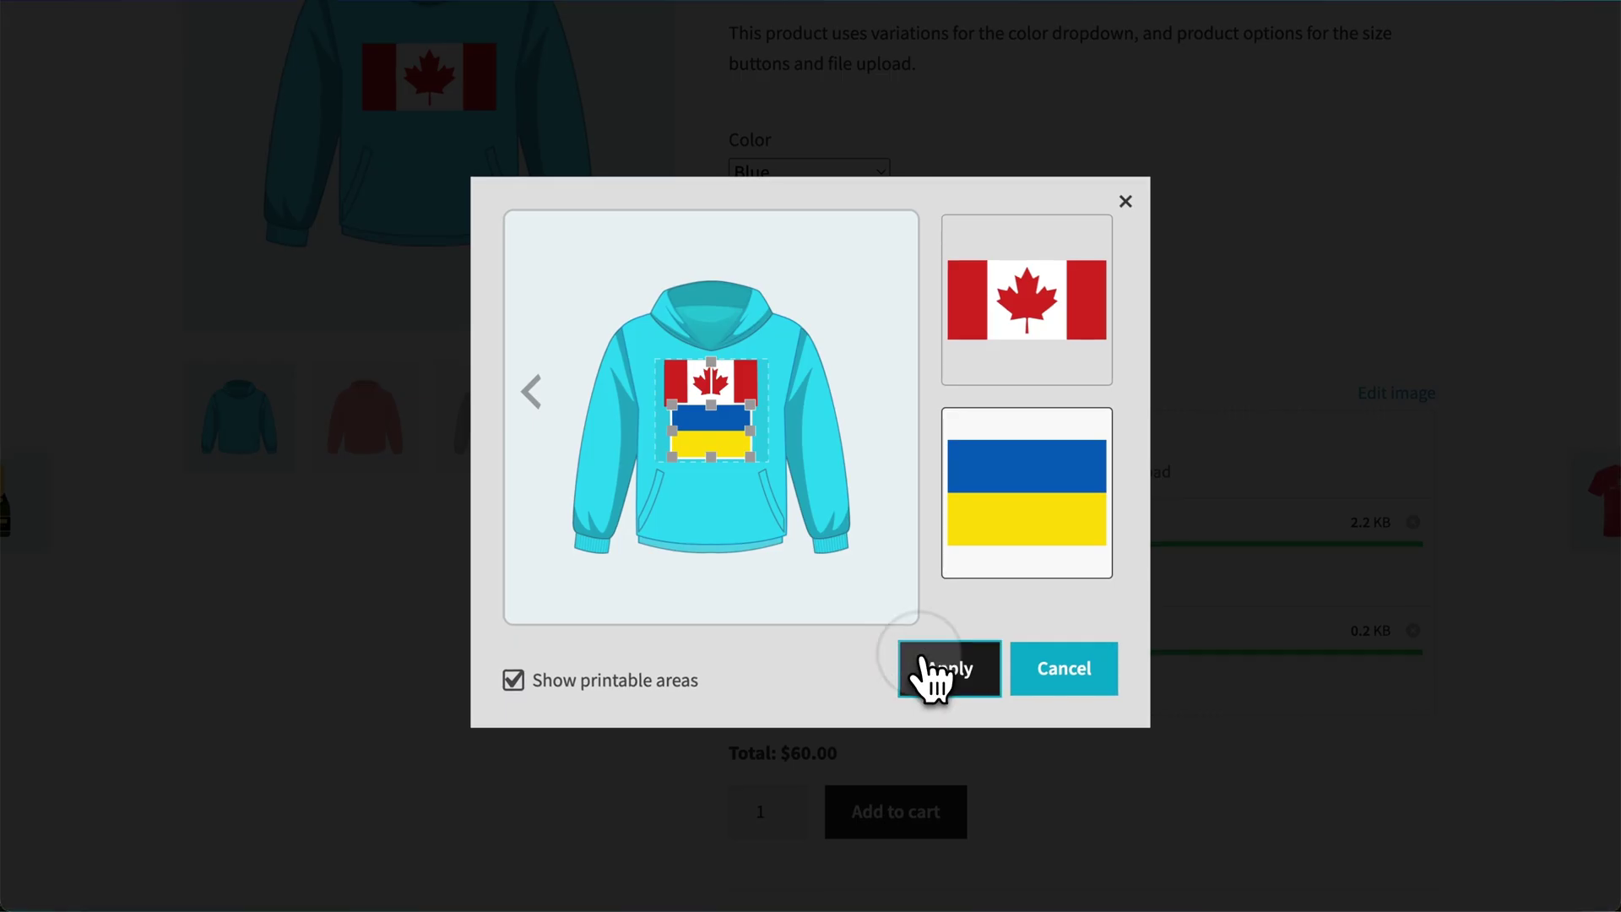
{"action": "scroll", "coordinate": [922, 658], "scroll_direction": "up", "scroll_amount": 4}
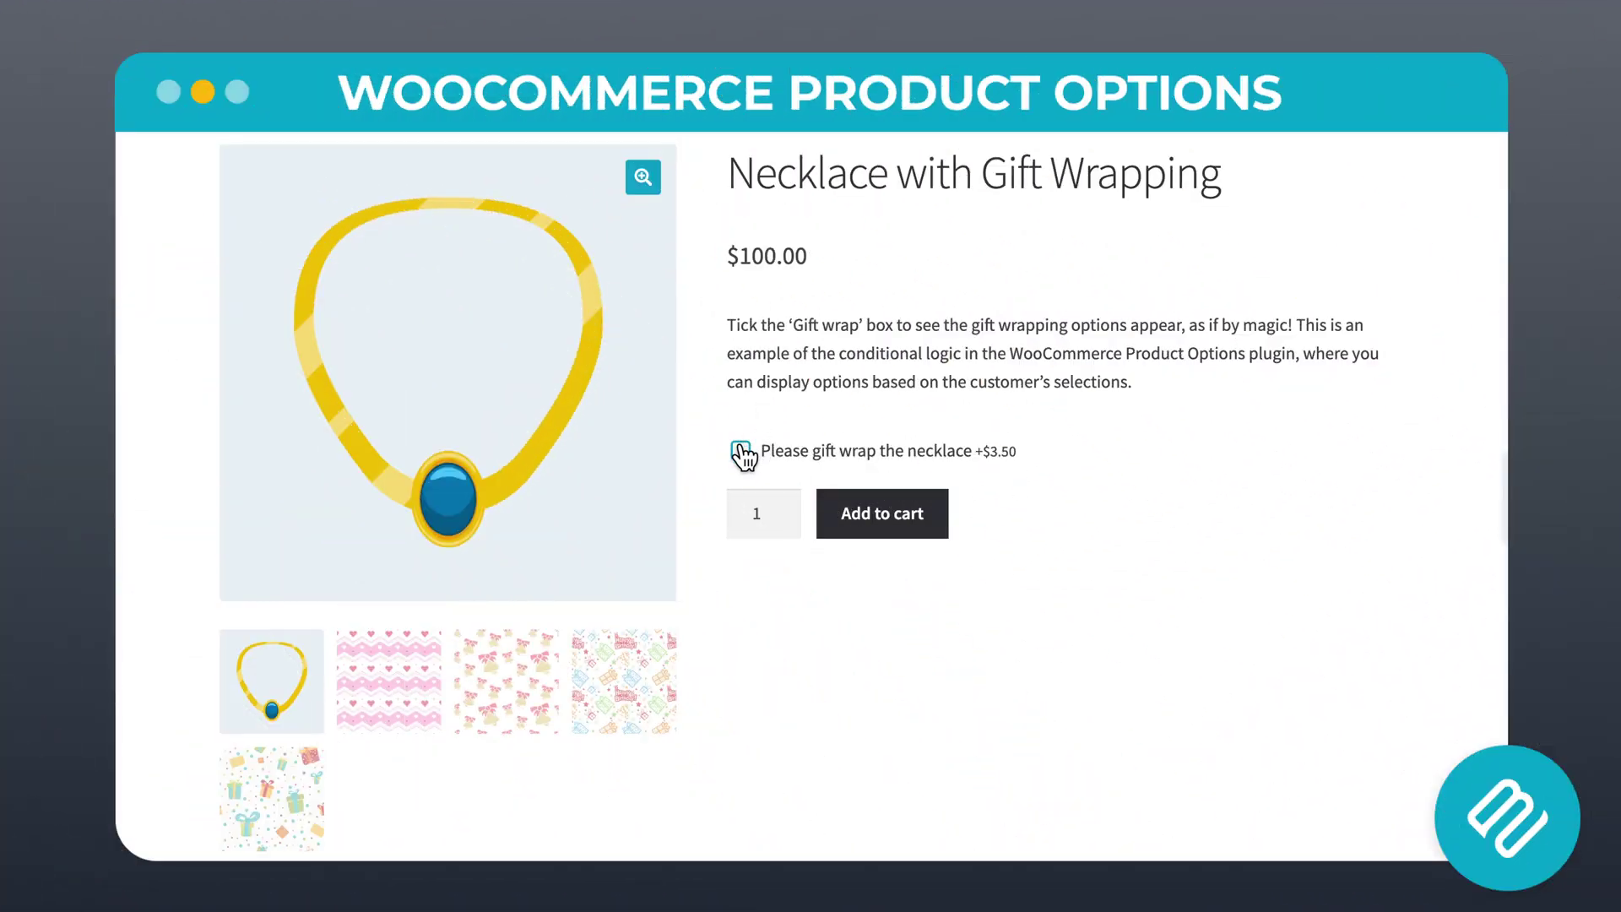
Request gift wrapping for the necklace and pick the wrapping paper with the colorful gift boxes.
{"action": "left_click", "coordinate": [741, 452]}
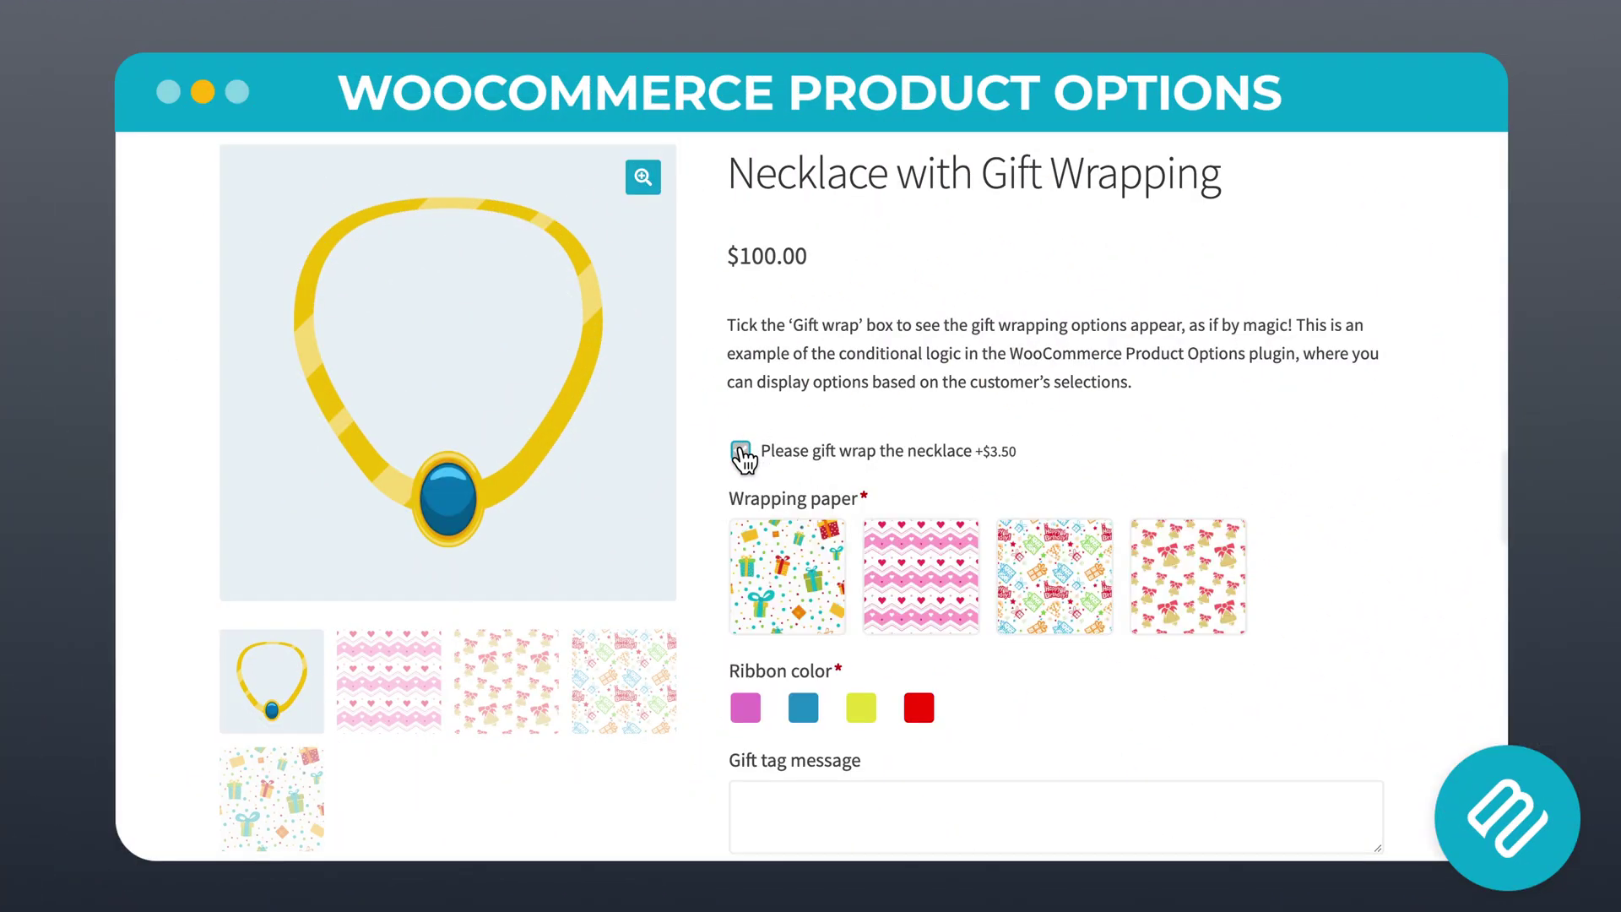
{"action": "left_click", "coordinate": [784, 583]}
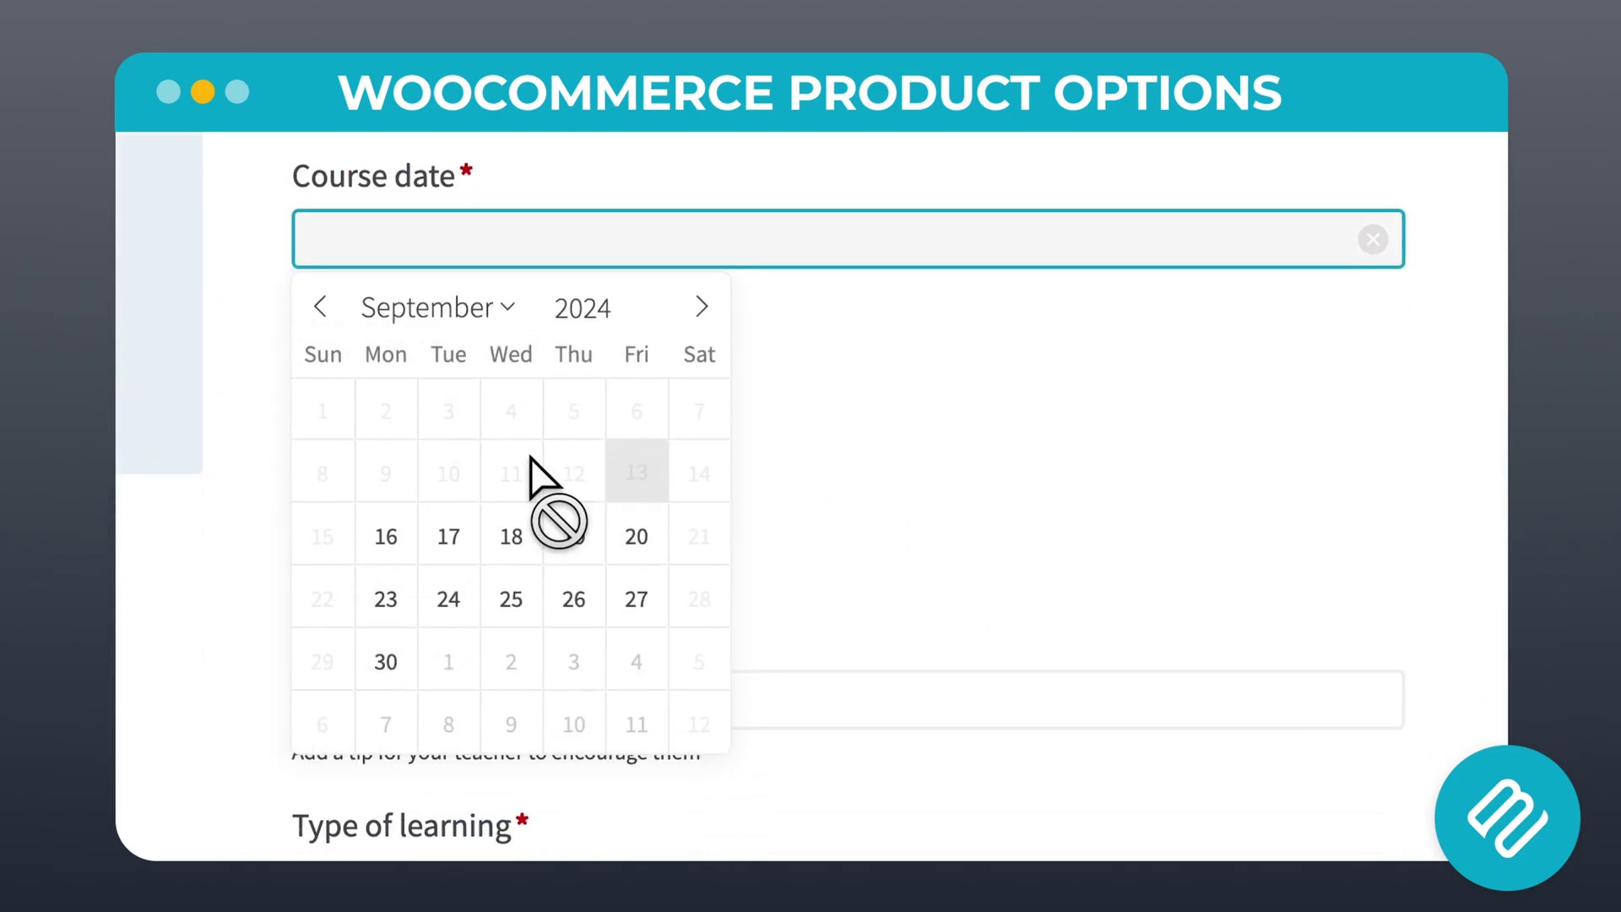
Set the course date to September 26, 2024 and choose In-person as the type of learning.
{"action": "left_click", "coordinate": [580, 608]}
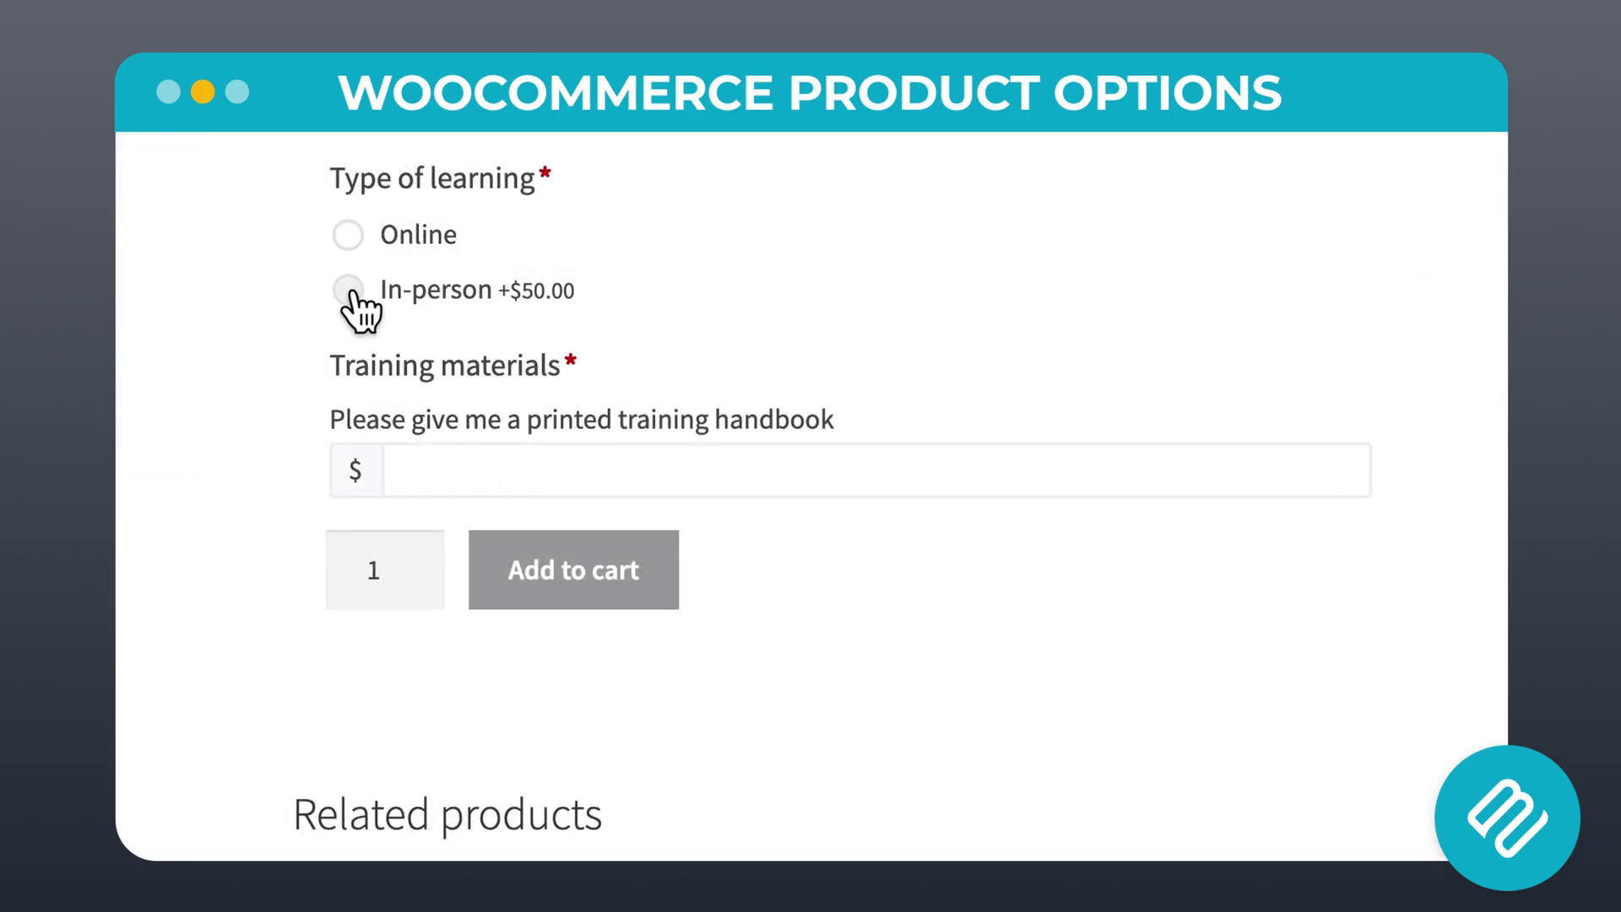
{"action": "left_click", "coordinate": [348, 290]}
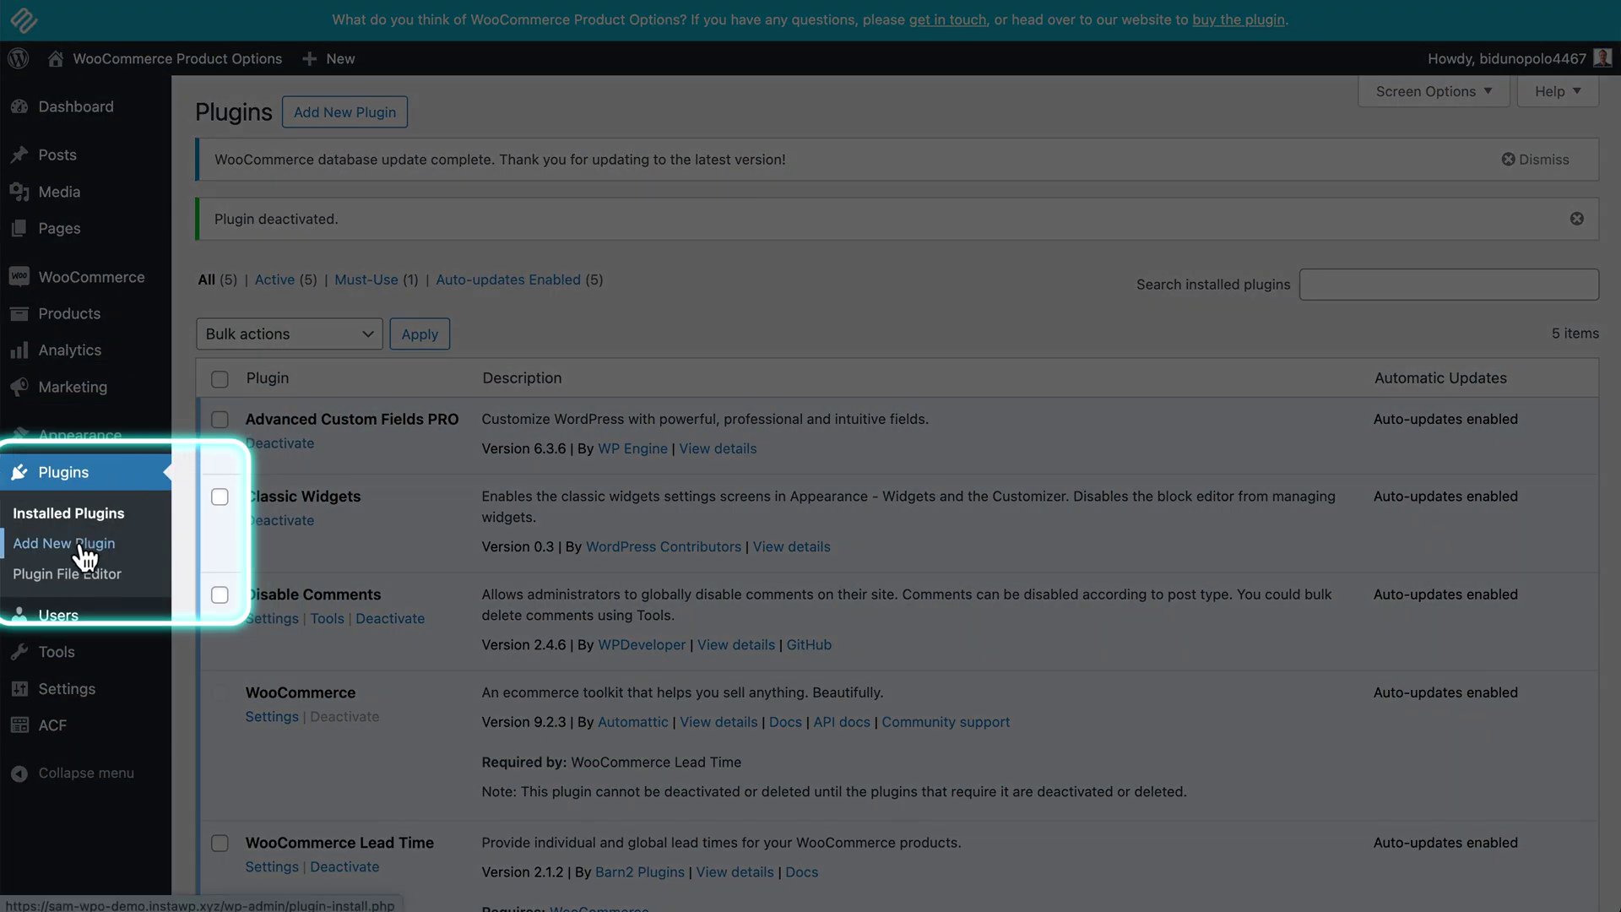
Upload the downloaded WooCommerce Product Options zip as a new plugin, then install and activate it.
{"action": "left_click", "coordinate": [85, 544]}
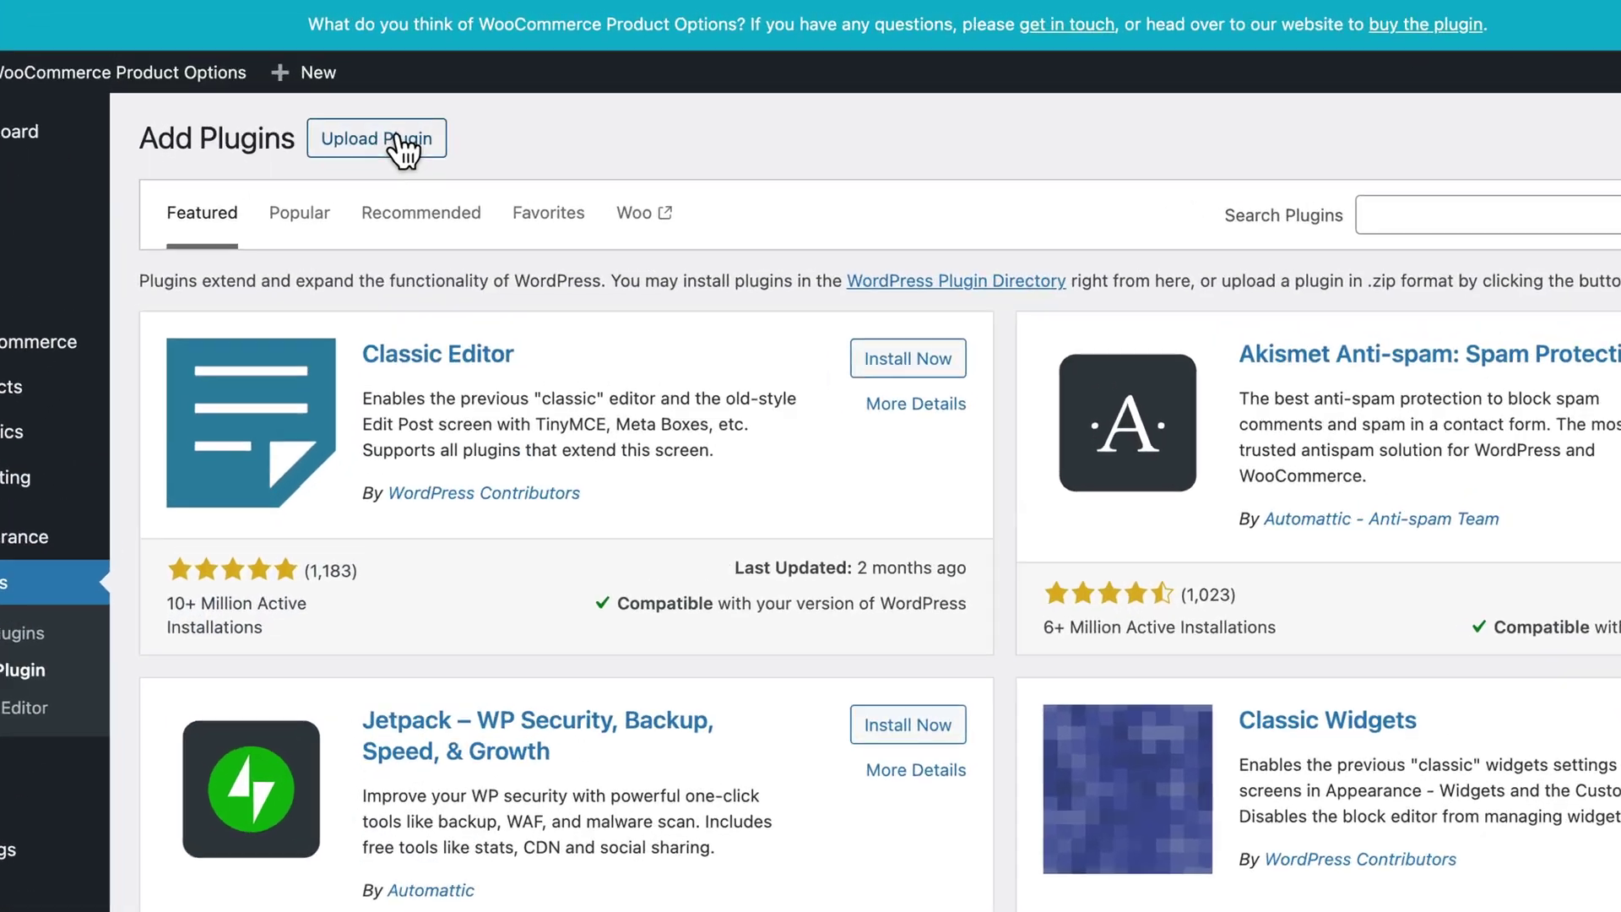
{"action": "left_click", "coordinate": [408, 114]}
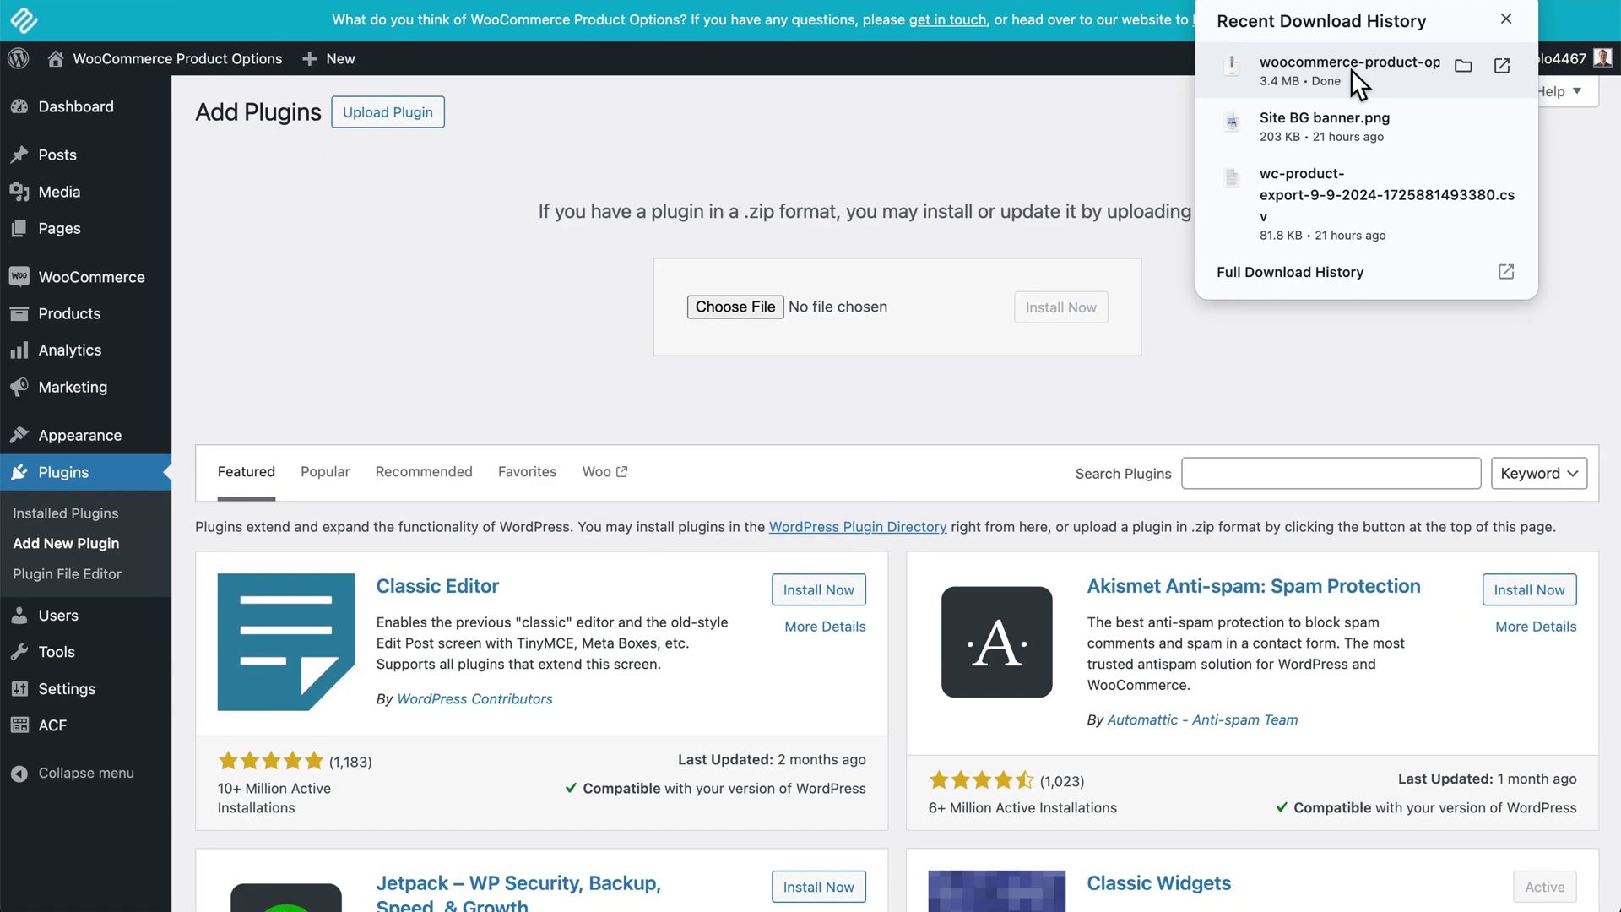
{"action": "left_click_drag", "start_coordinate": [815, 288], "coordinate": [821, 334]}
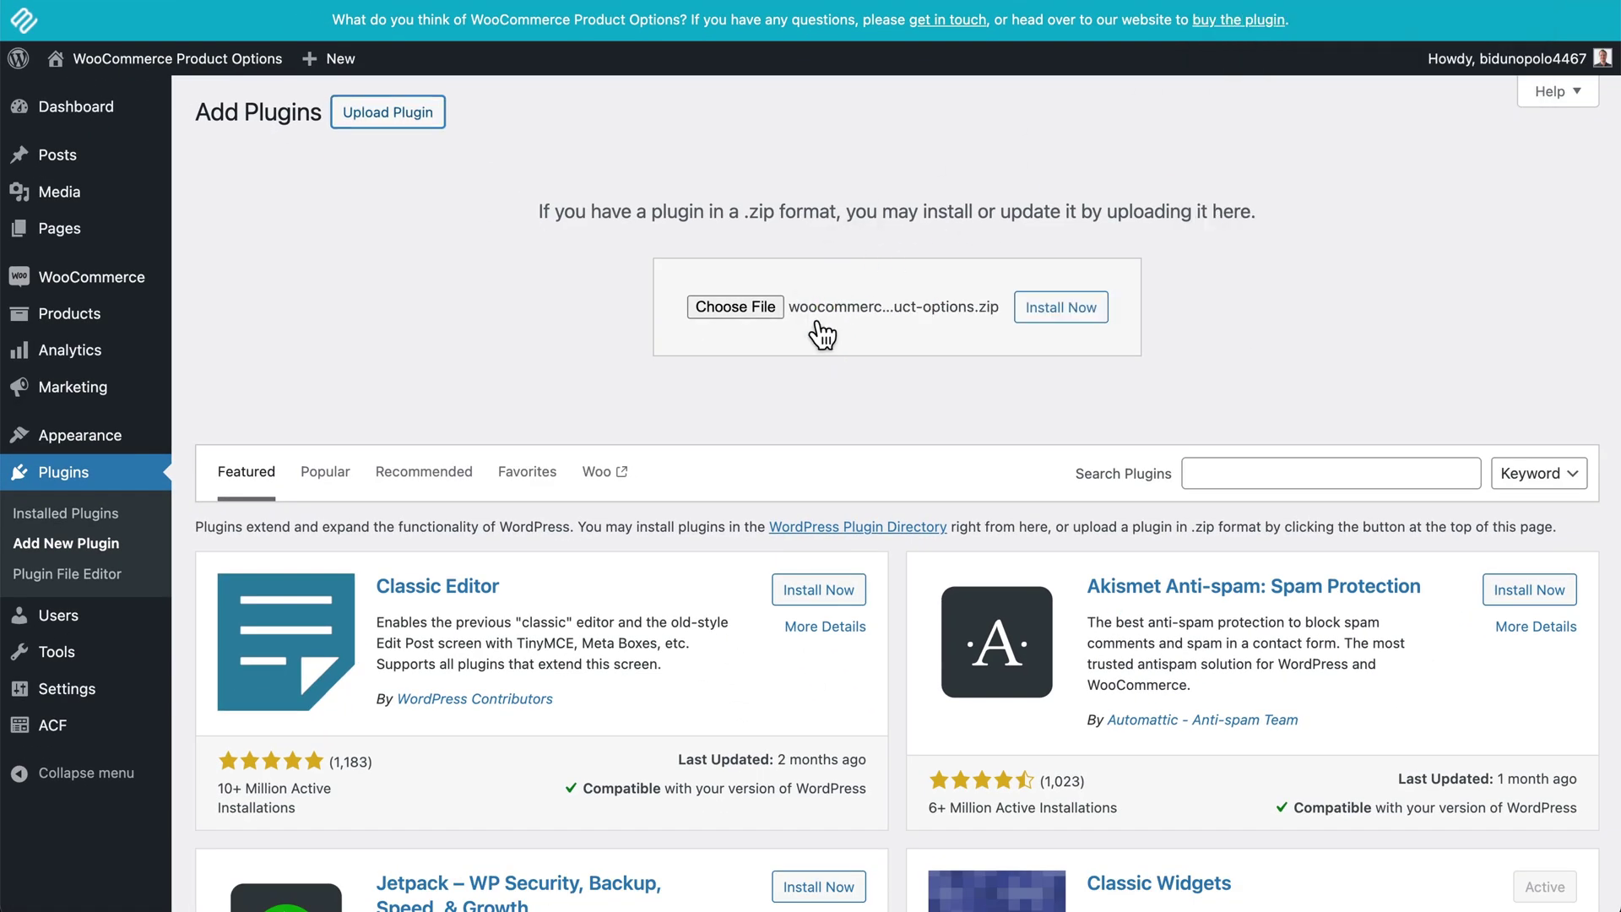
{"action": "left_click", "coordinate": [1066, 316]}
{"action": "left_click", "coordinate": [296, 309]}
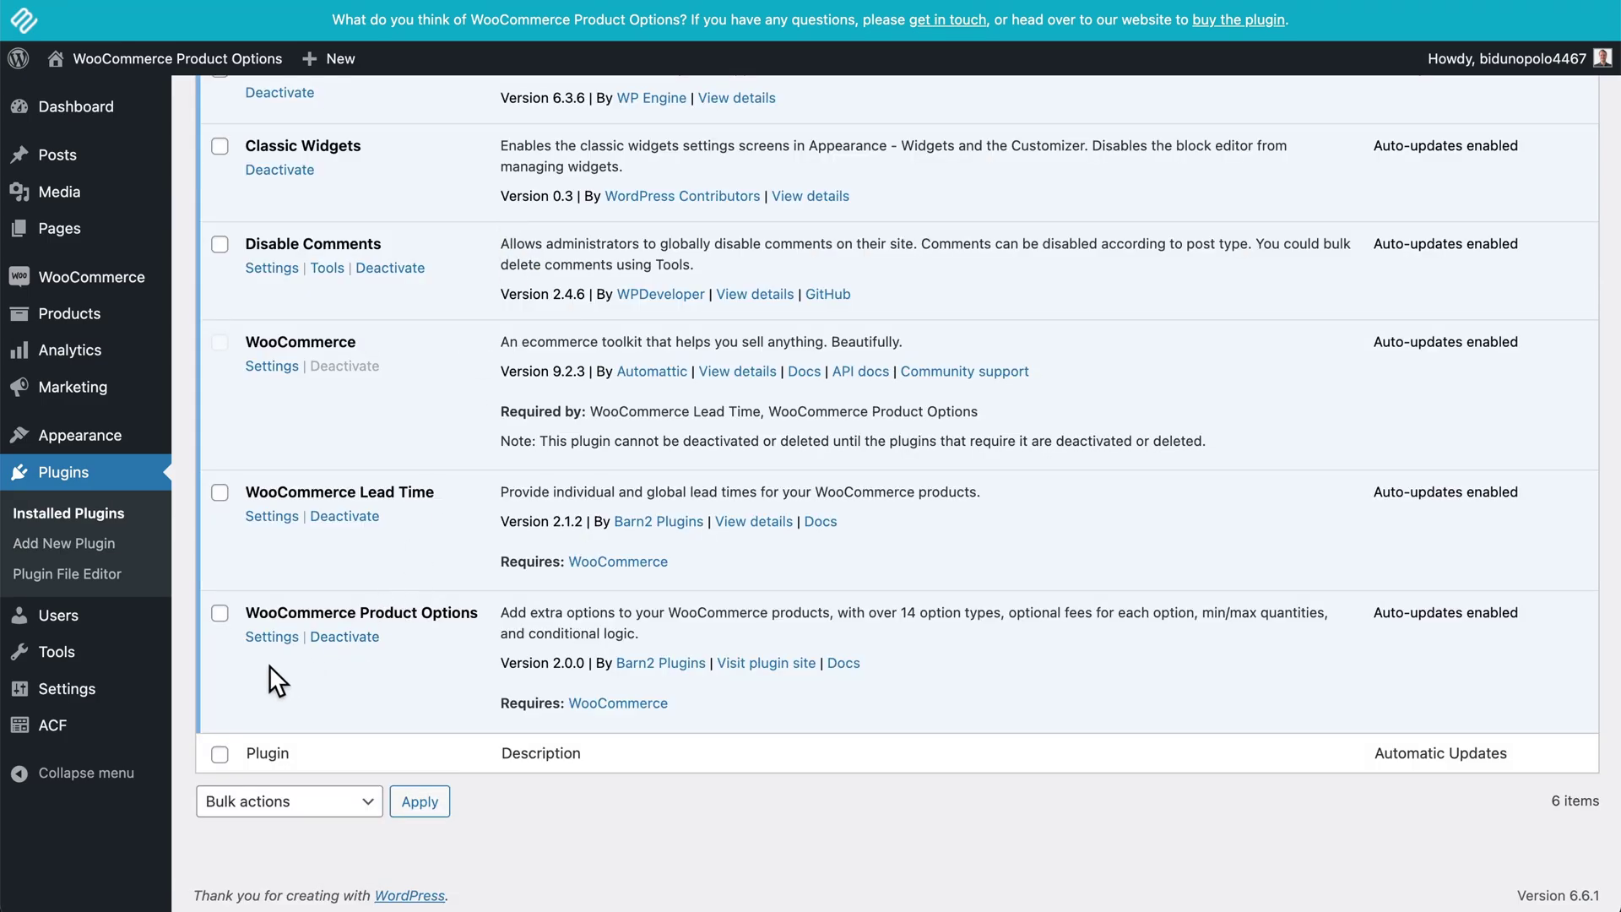
Launch the setup wizard from the WooCommerce Product Options settings and install the WooCommerce Live Preview add-on.
{"action": "left_click", "coordinate": [265, 641]}
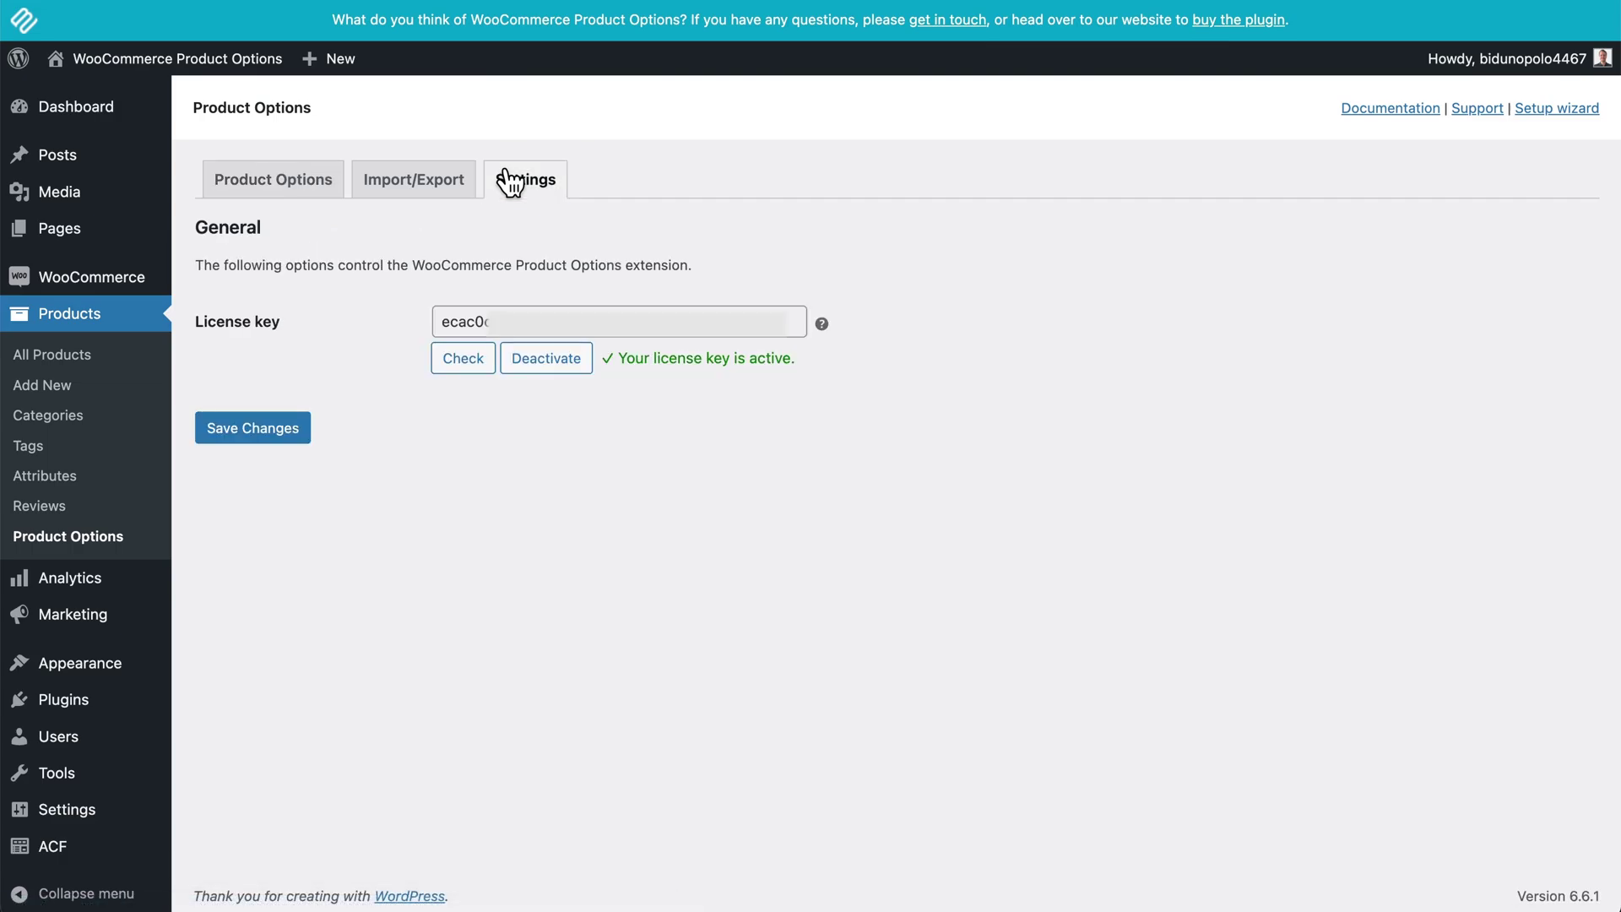
{"action": "left_click", "coordinate": [1559, 110]}
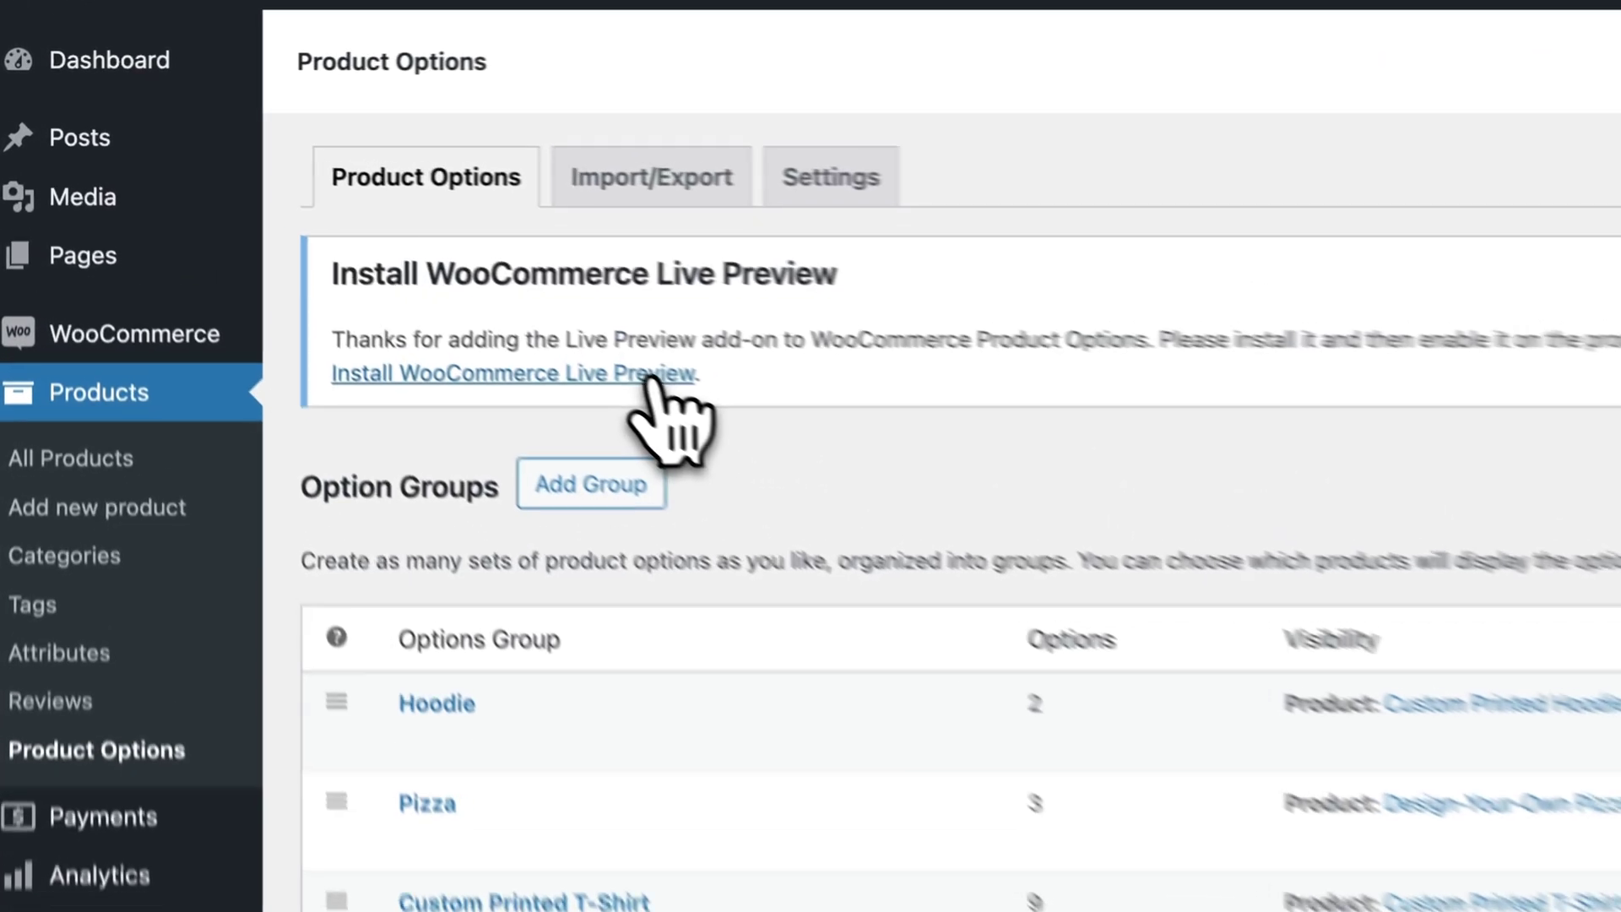
{"action": "left_click", "coordinate": [408, 256]}
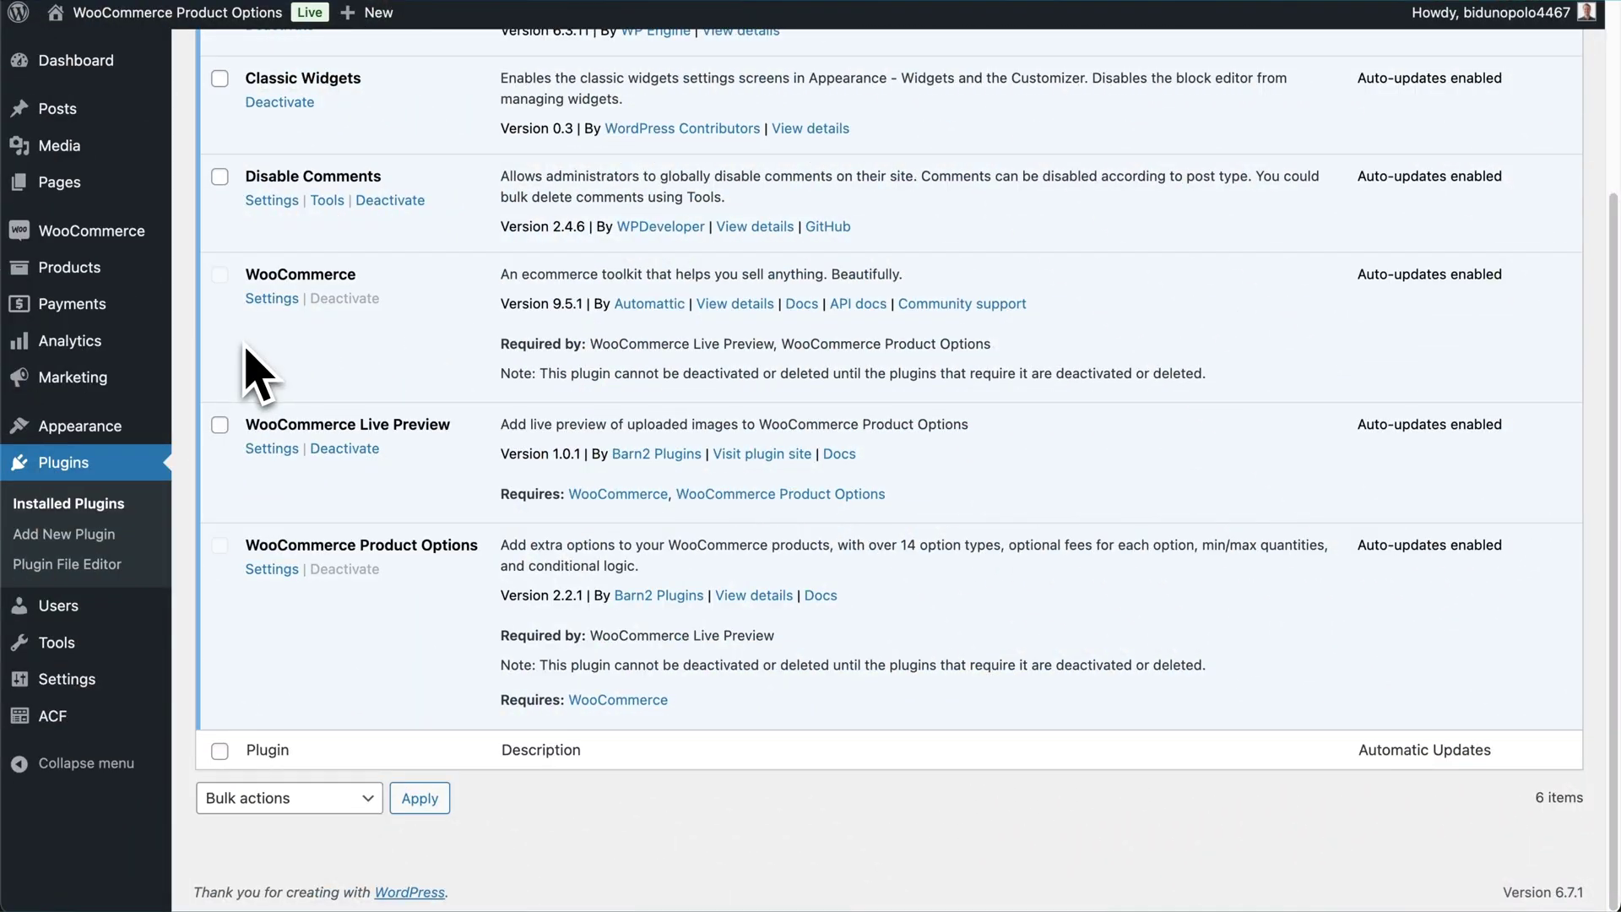
Add a new option group named "Image upload" to the store's Product Options.
{"action": "mouse_move", "coordinate": [94, 270]}
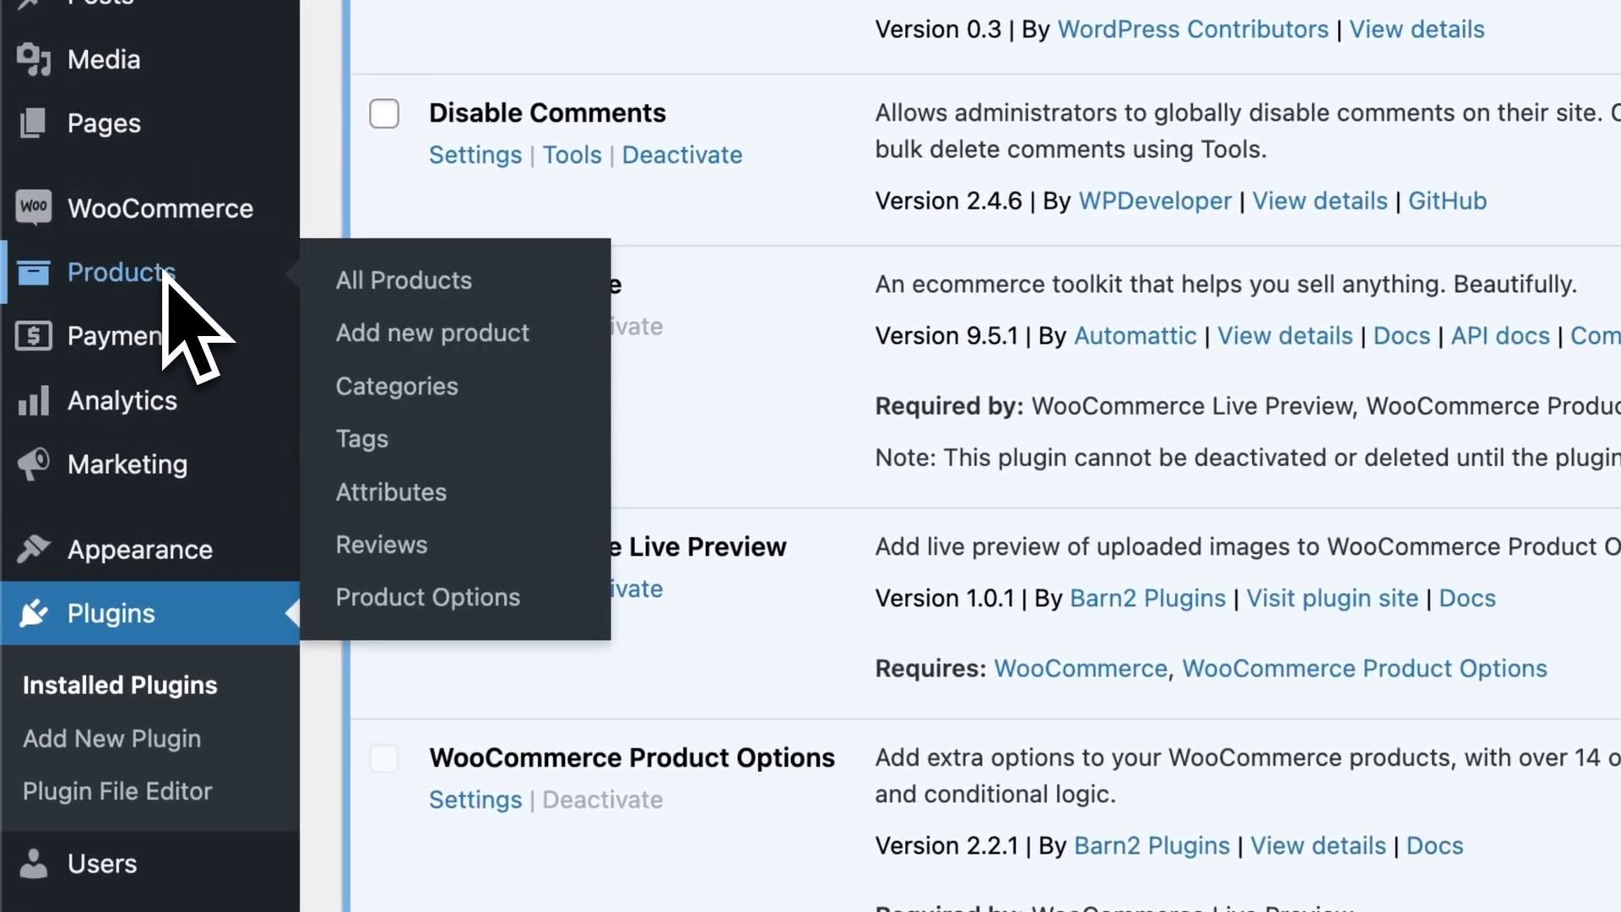
{"action": "left_click", "coordinate": [389, 599]}
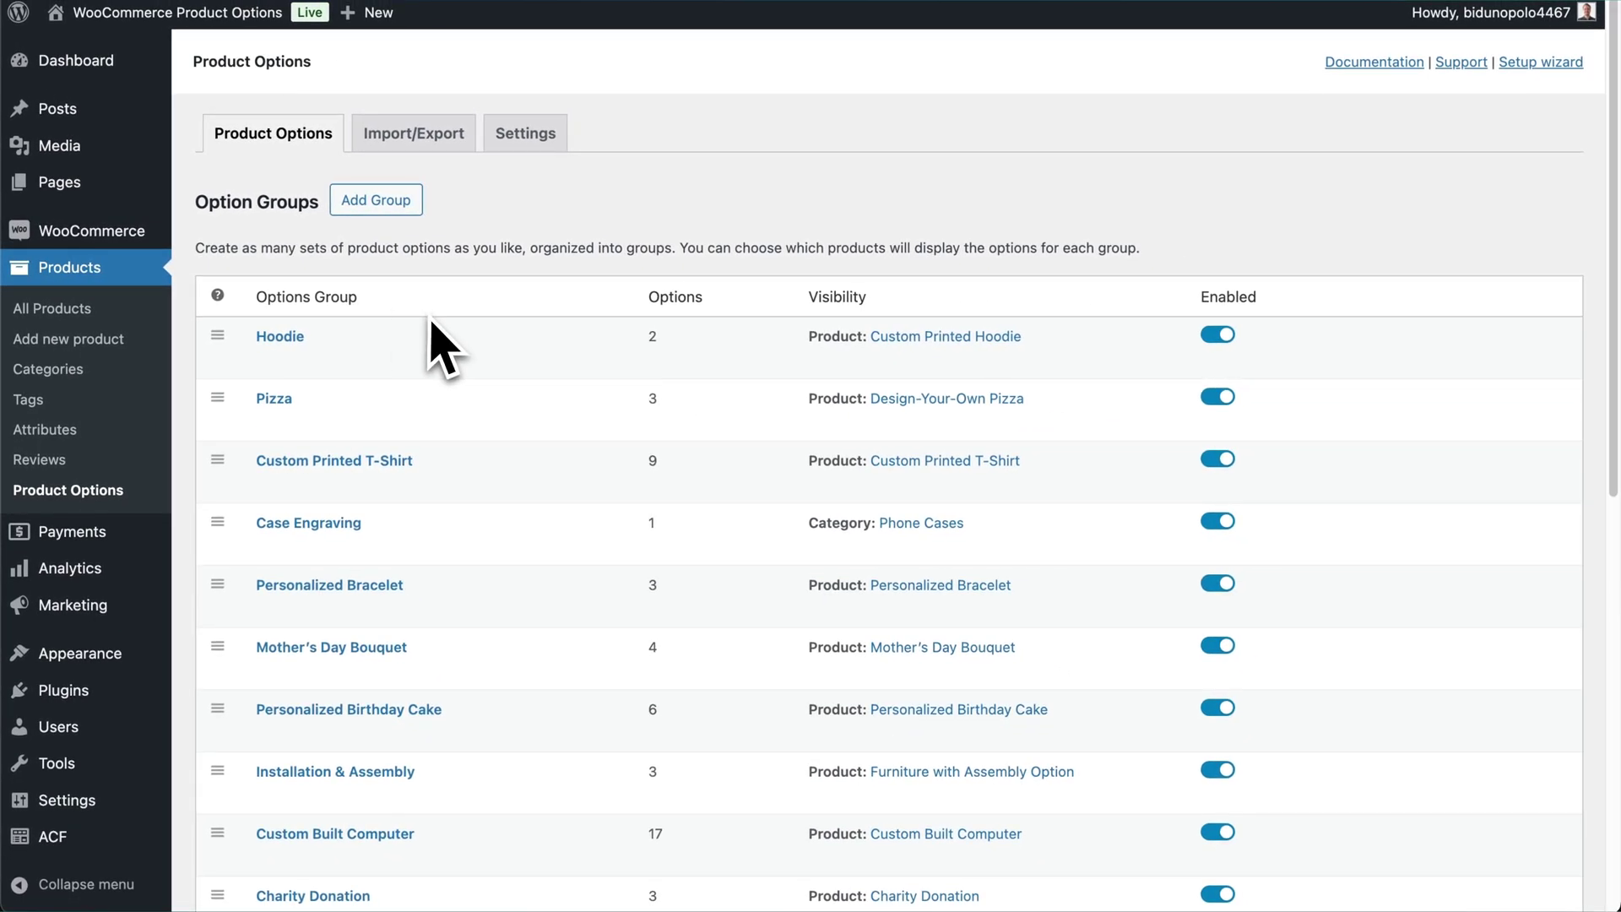
{"action": "left_click", "coordinate": [397, 206]}
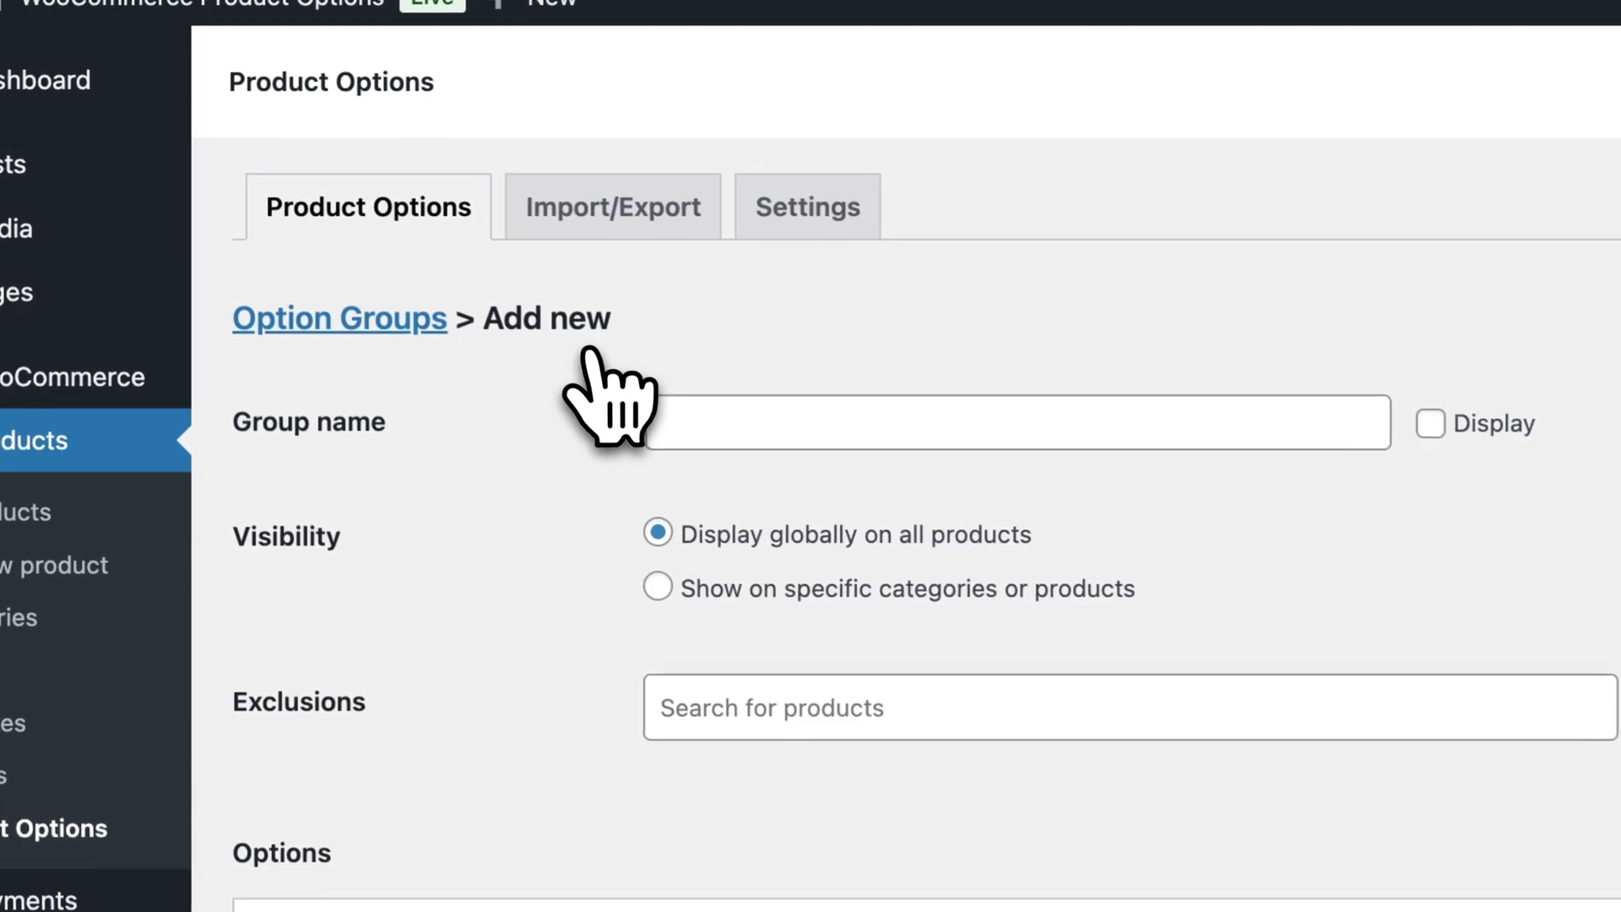
{"action": "left_click", "coordinate": [859, 424]}
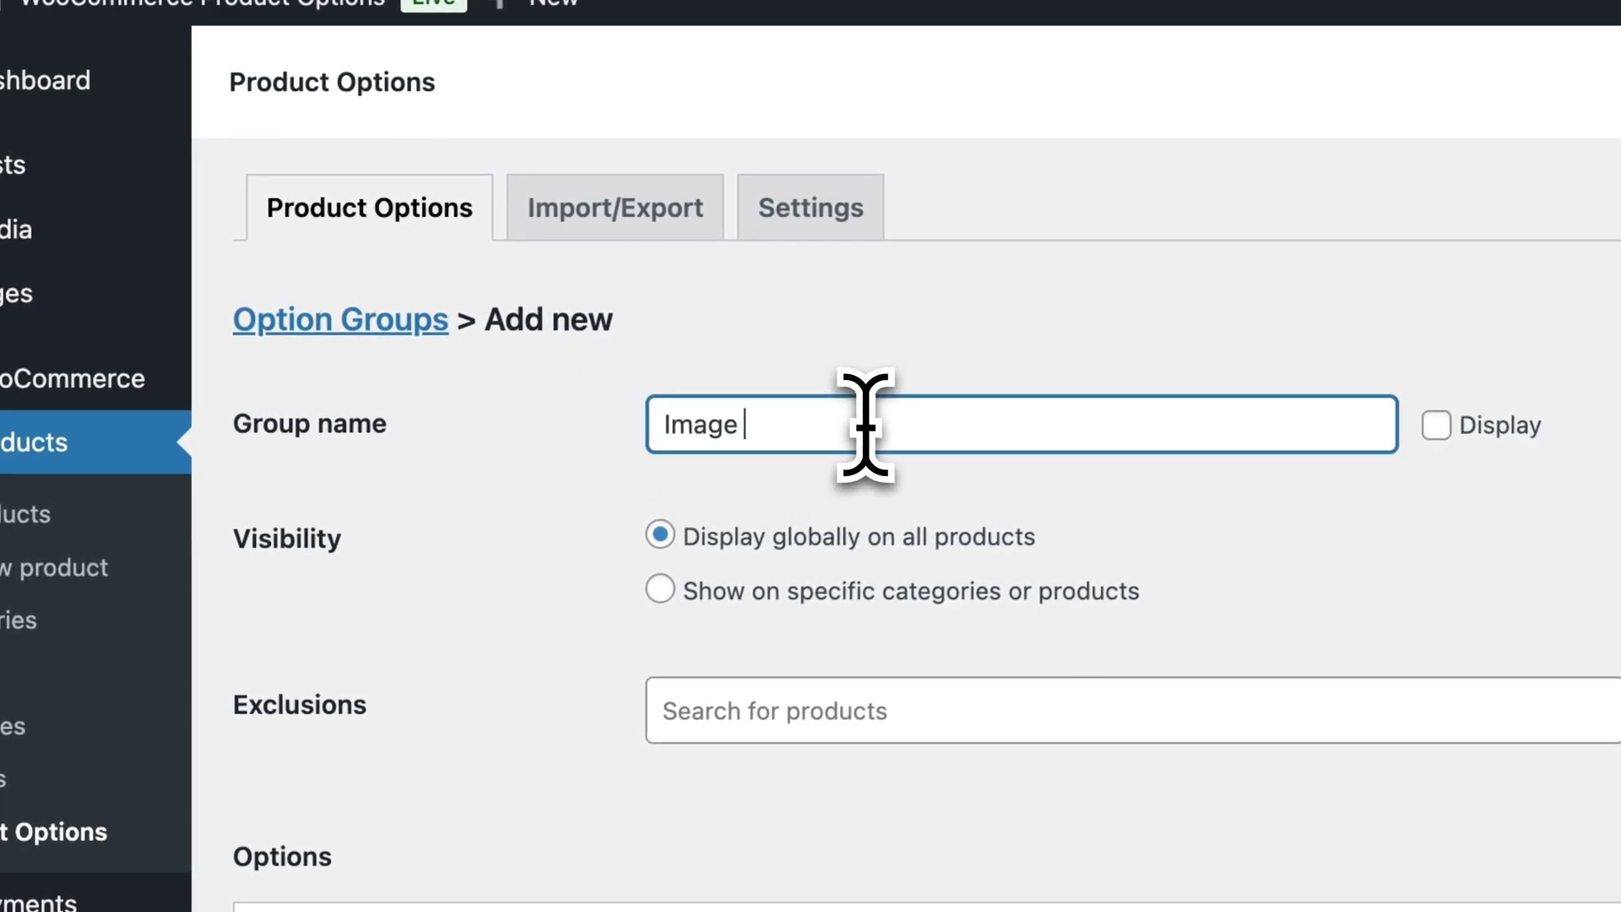
{"action": "type", "text": "Image"}
{"action": "type", "text": " upload"}
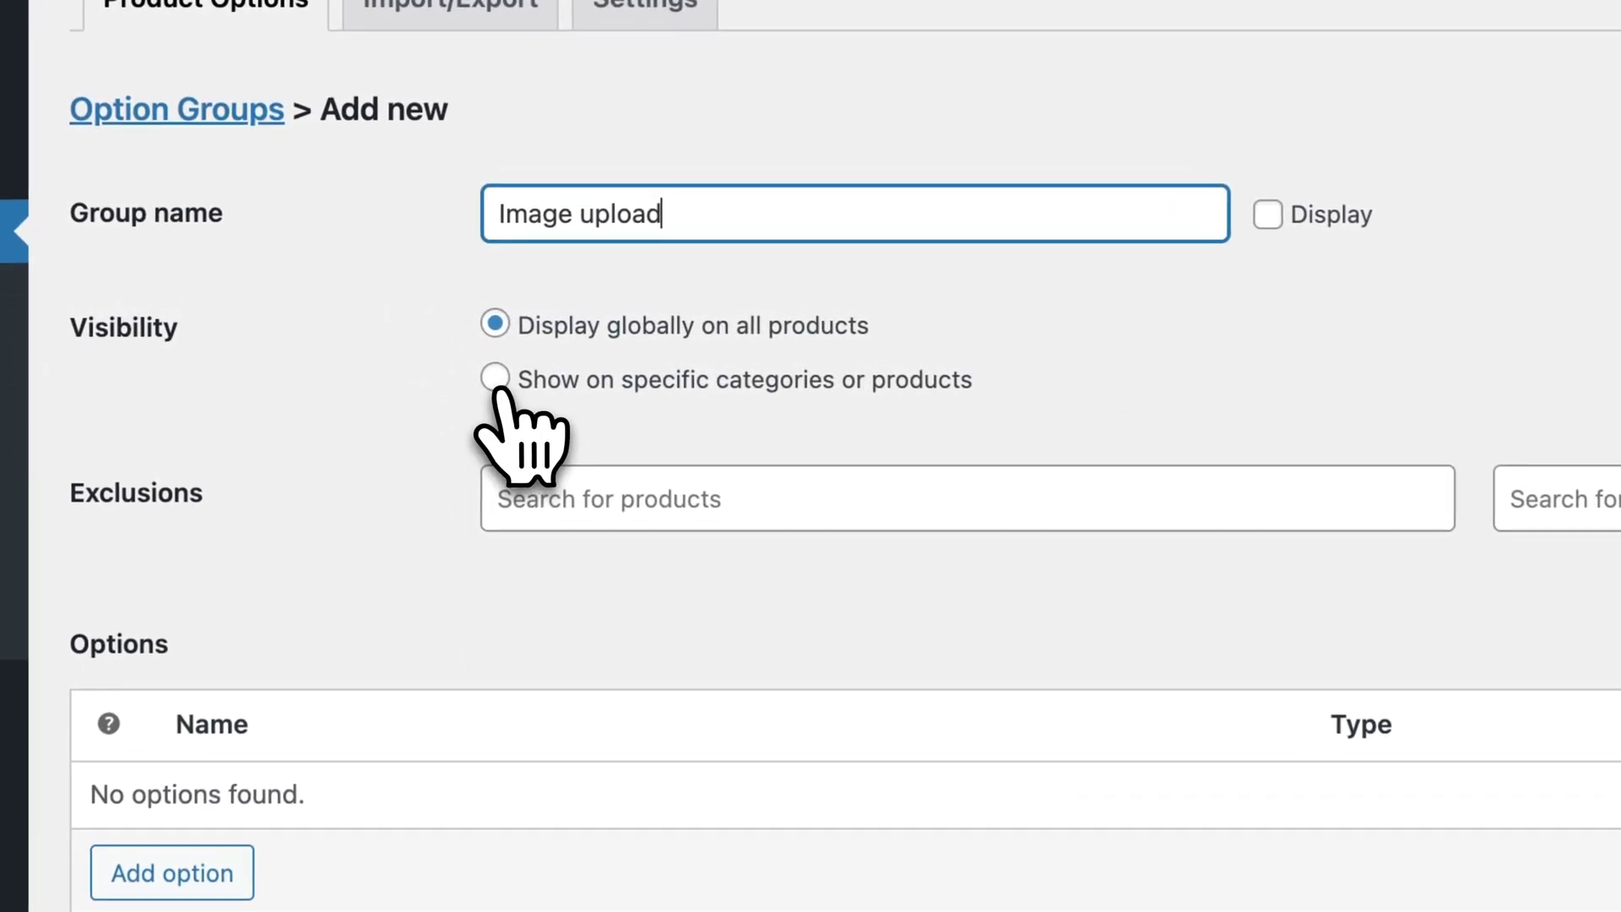
Show the option group on specific products only and include the Custom Printed Hoodie.
{"action": "left_click", "coordinate": [496, 379]}
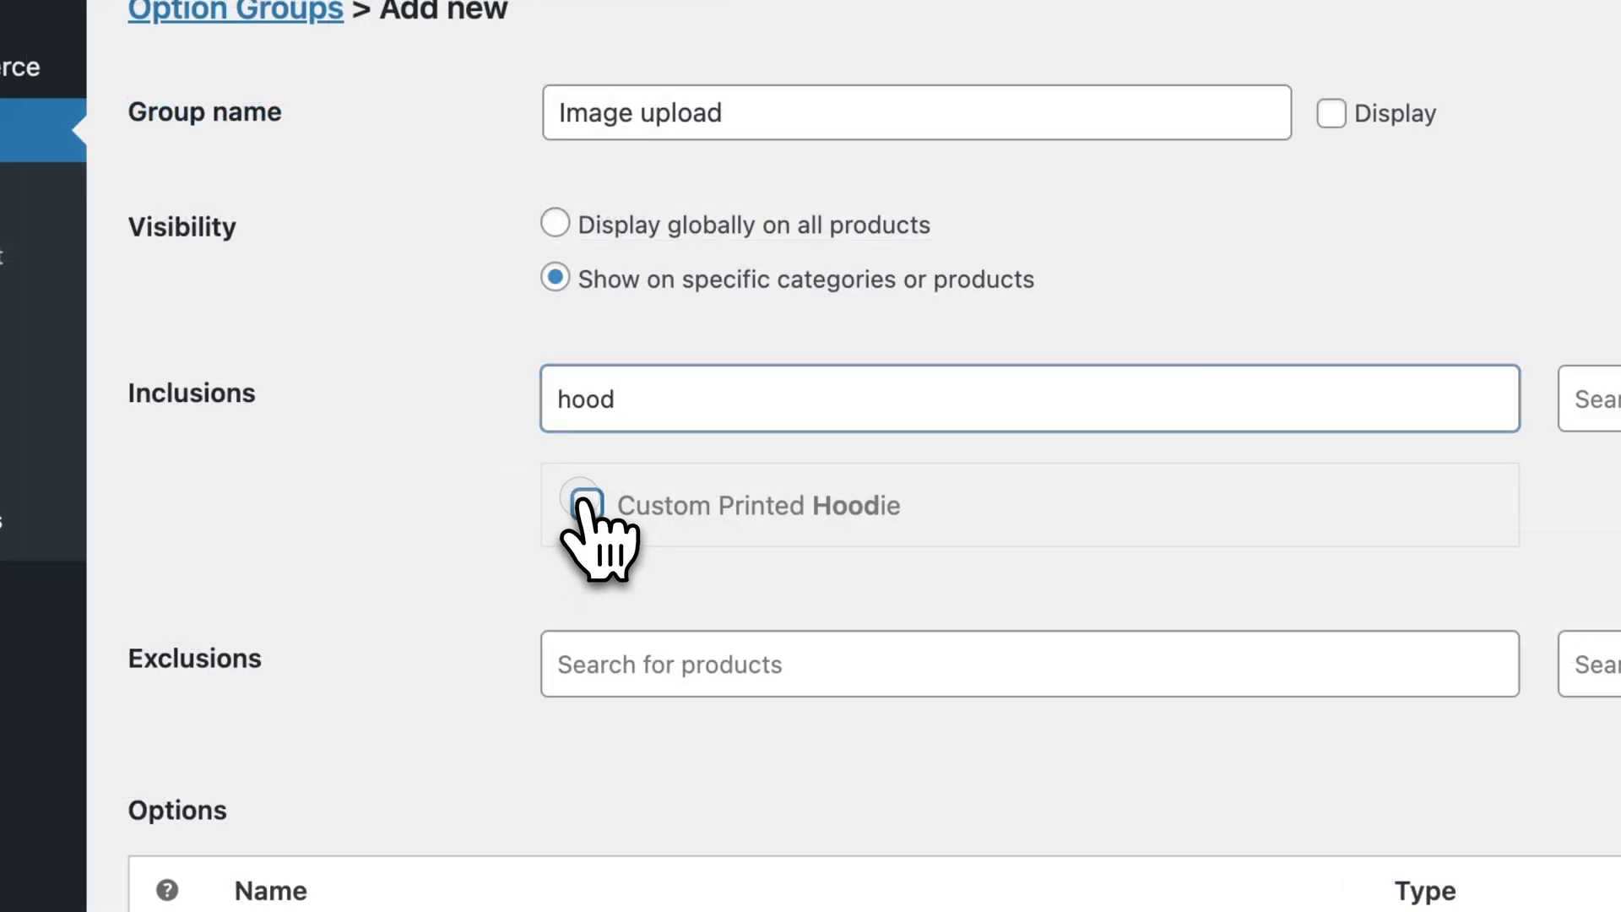
{"action": "left_click", "coordinate": [587, 505]}
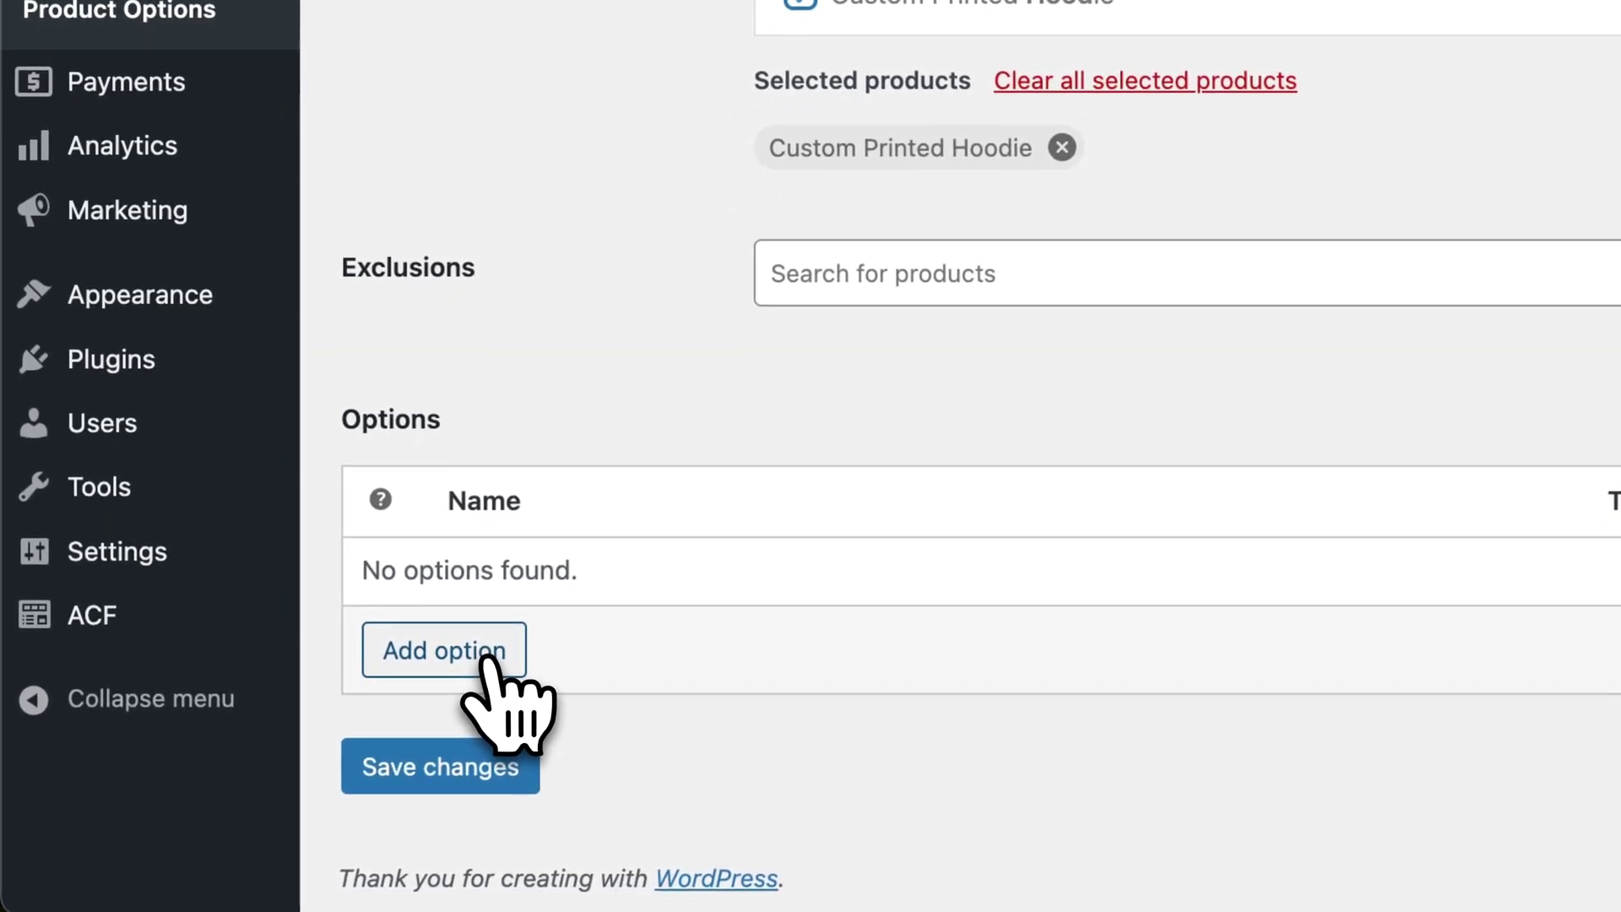
Add an option named "File Upload" to the Image upload group.
{"action": "left_click", "coordinate": [486, 659]}
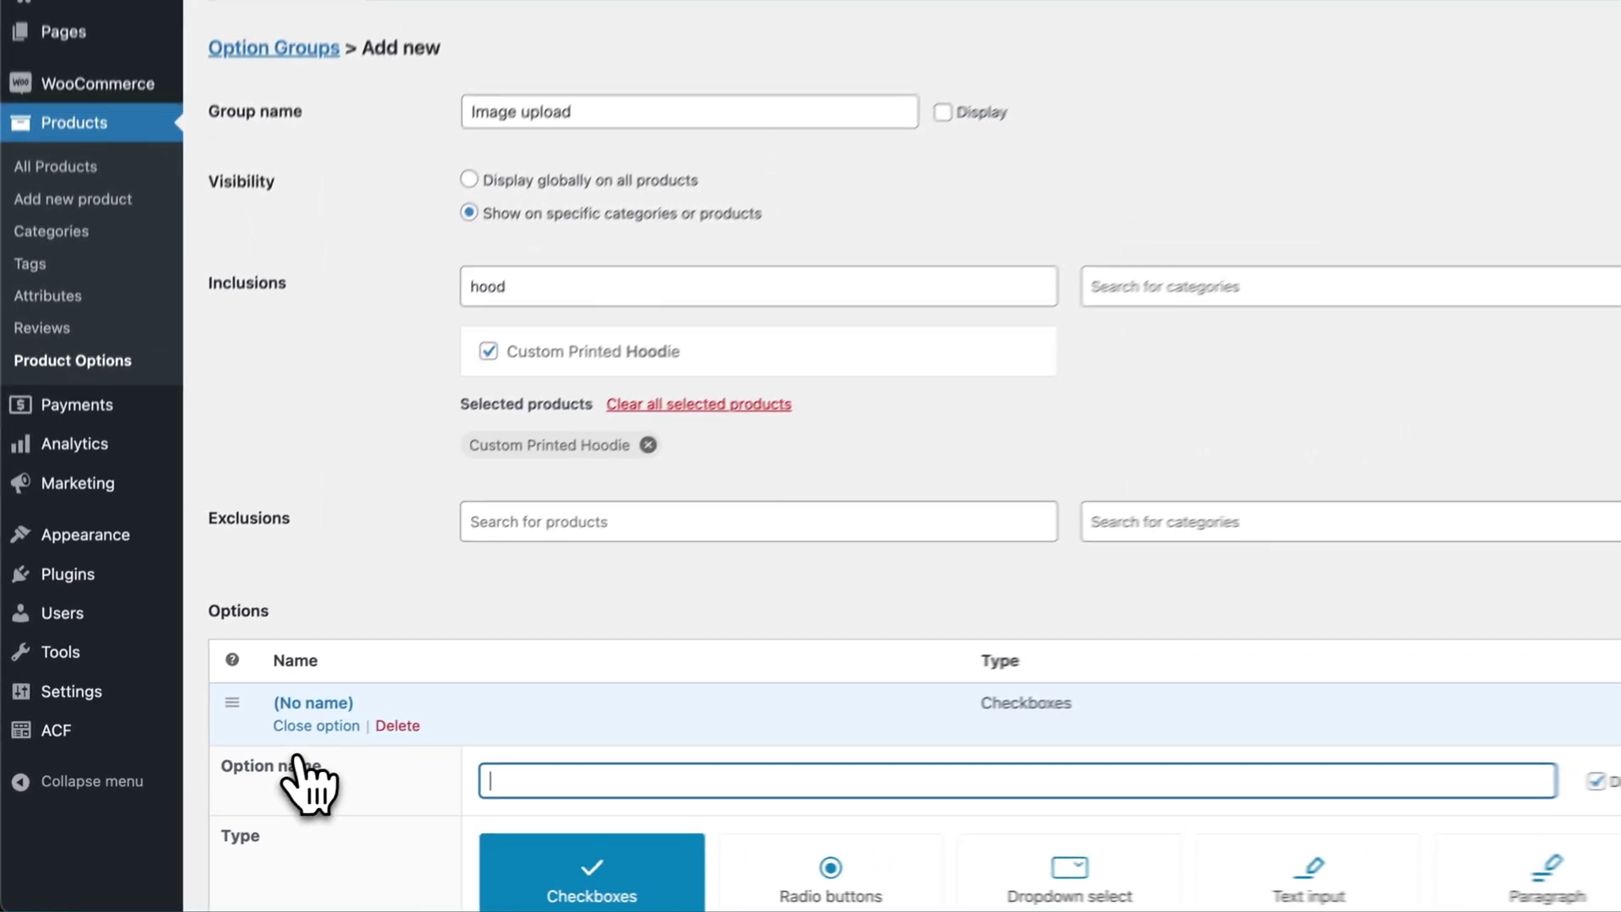
{"action": "scroll", "coordinate": [306, 865], "scroll_direction": "down", "scroll_amount": 4}
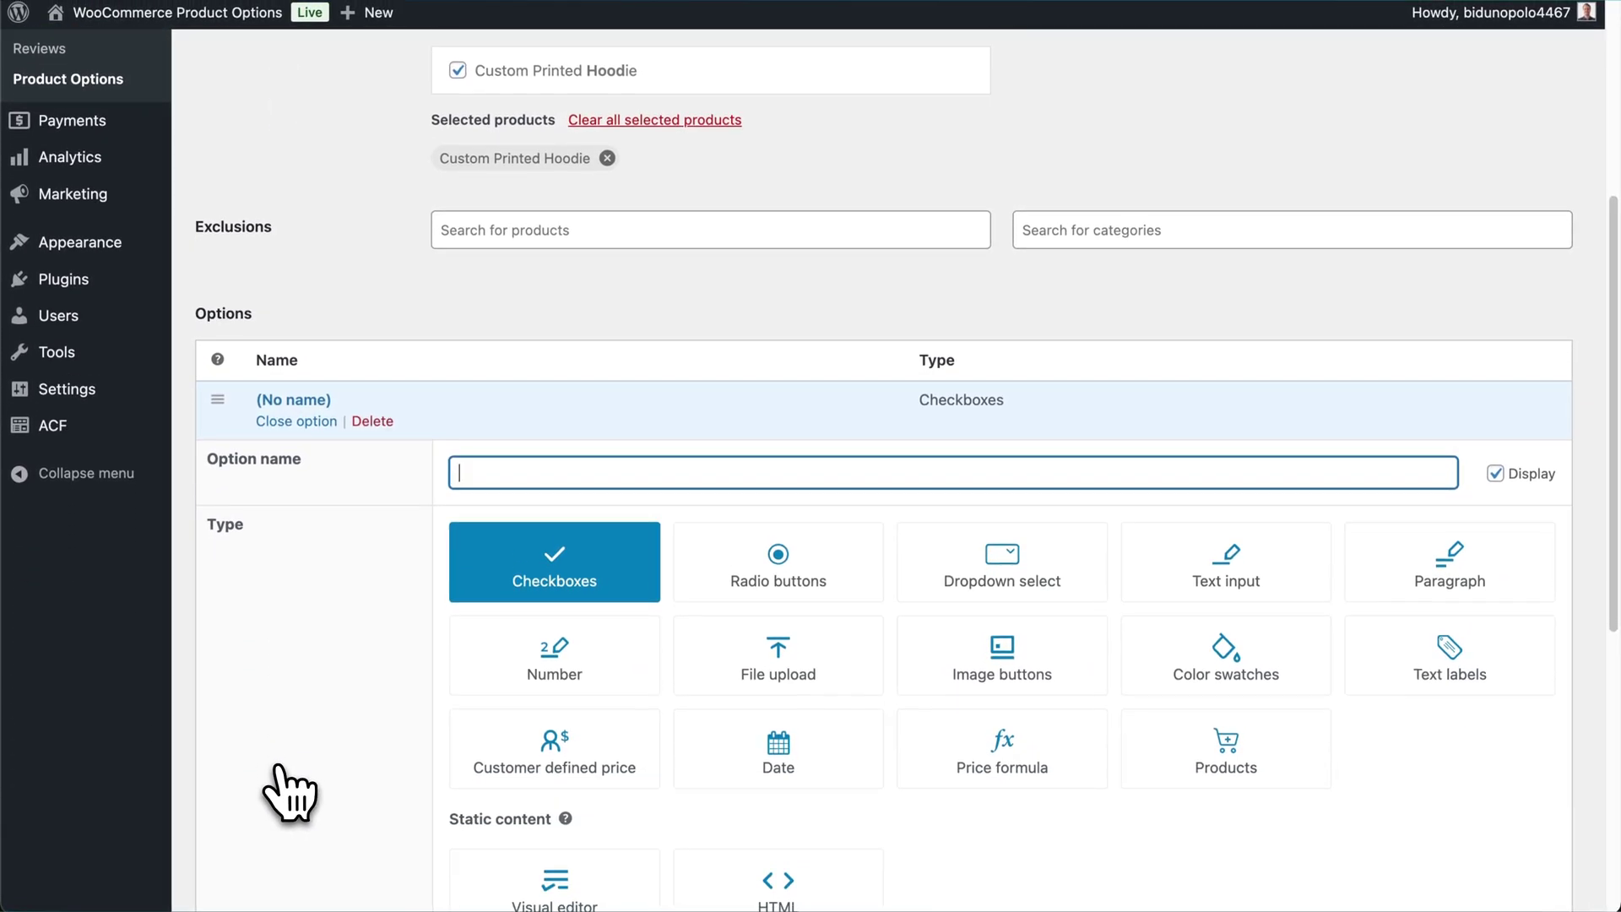
{"action": "type", "text": "Fil"}
{"action": "type", "text": "e Upload"}
{"action": "scroll", "coordinate": [367, 777], "scroll_direction": "down", "scroll_amount": 2}
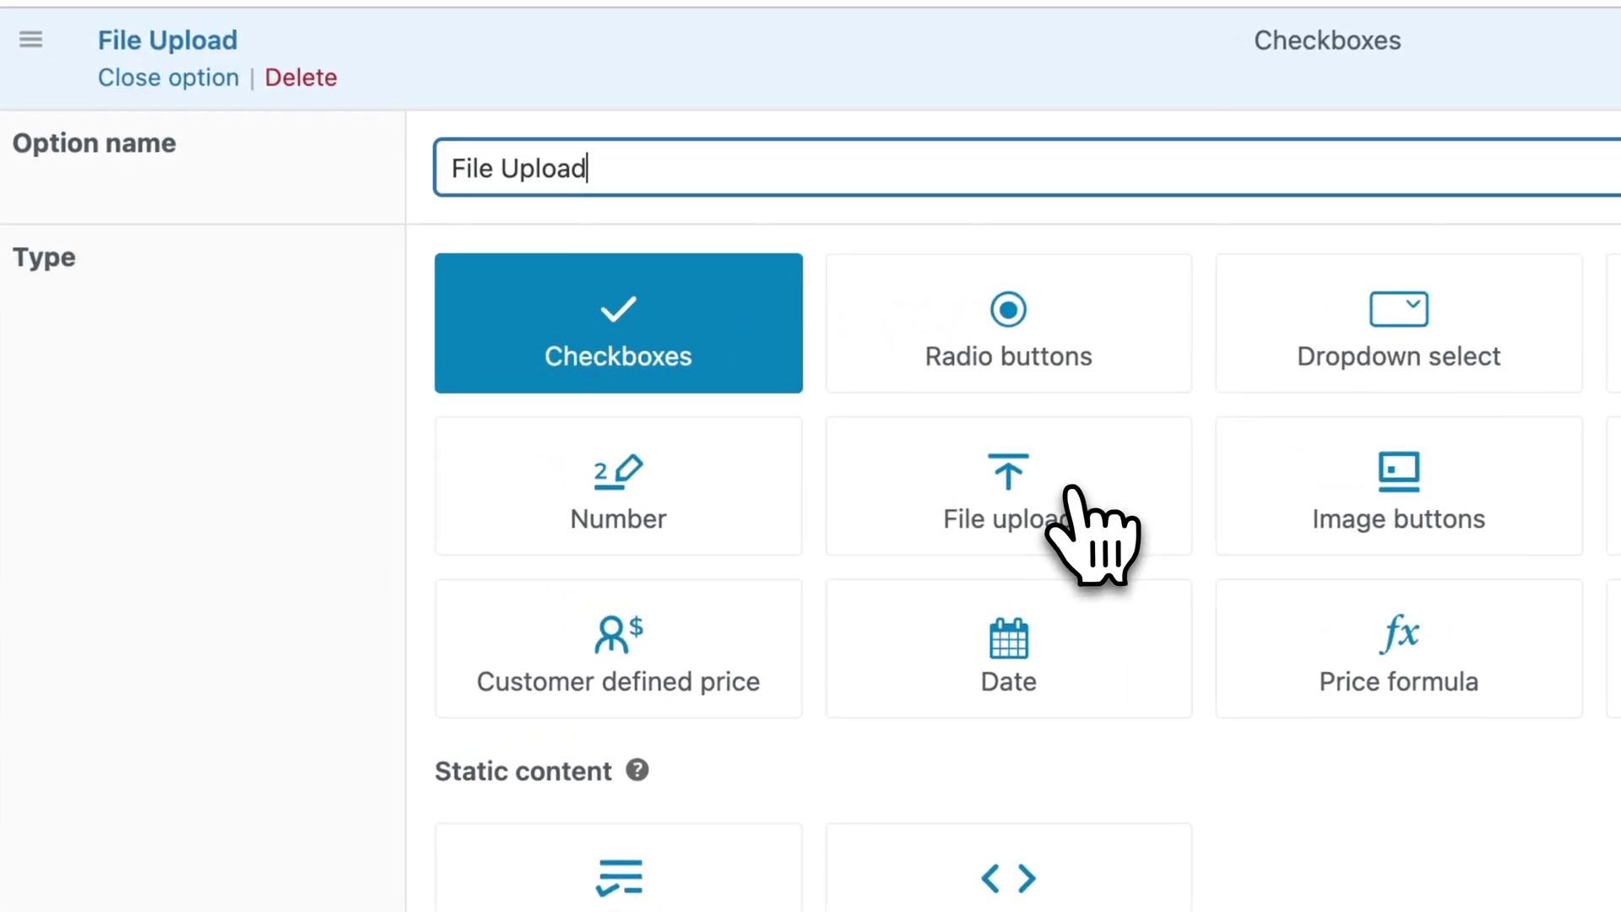
Set the option's type to File upload and label its choice "Add your own image".
{"action": "left_click", "coordinate": [1073, 494]}
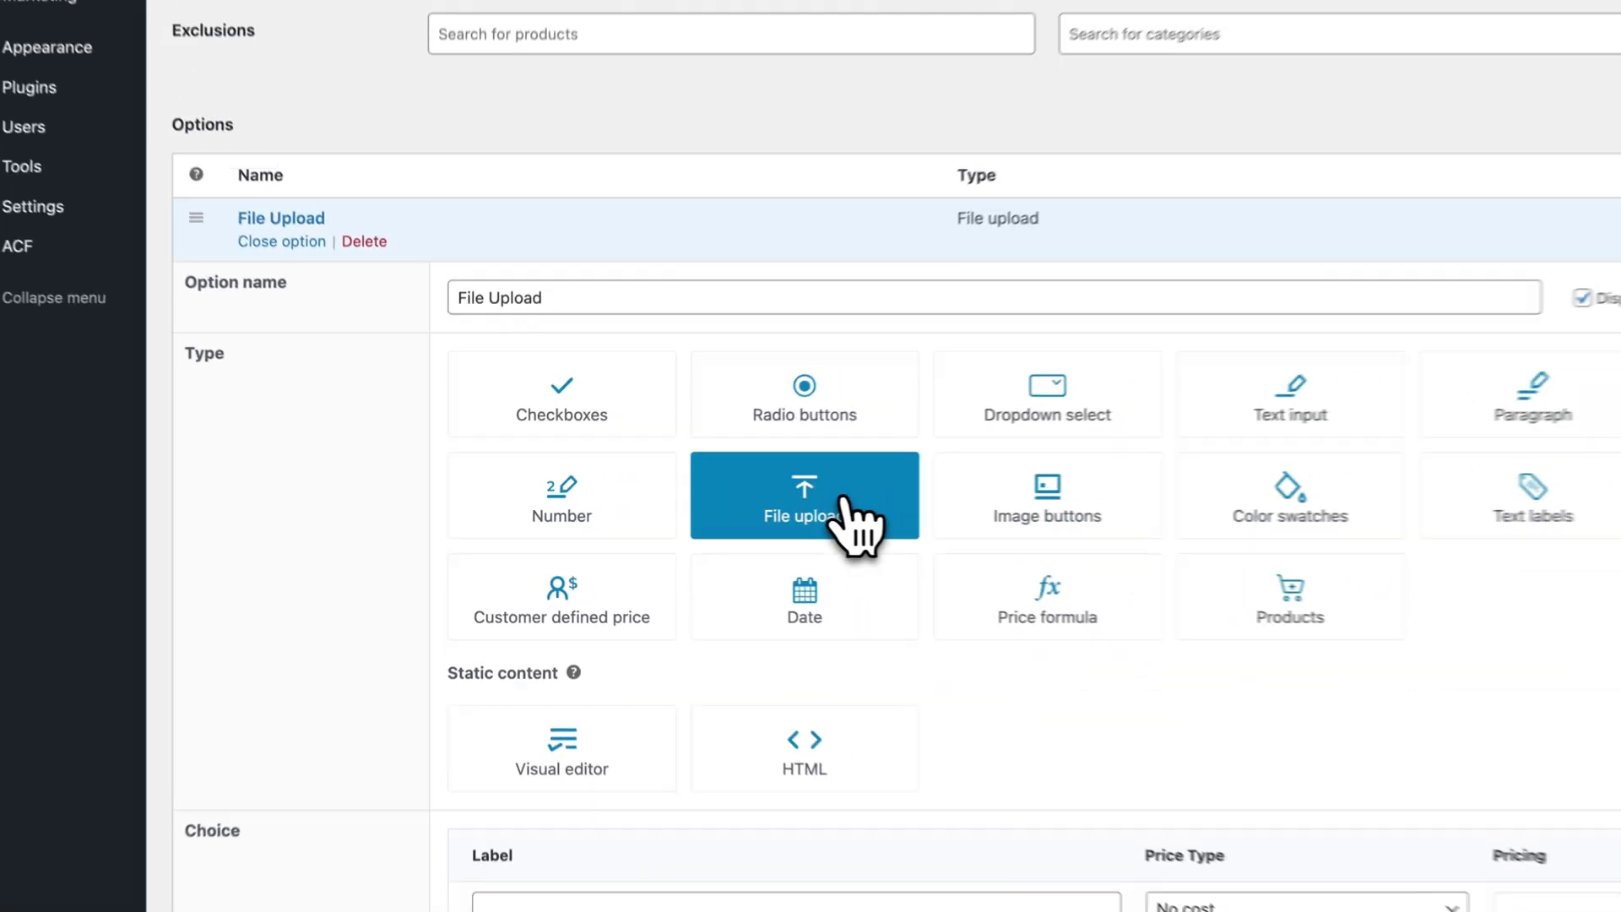
{"action": "scroll", "coordinate": [1014, 380], "scroll_direction": "down", "scroll_amount": 5}
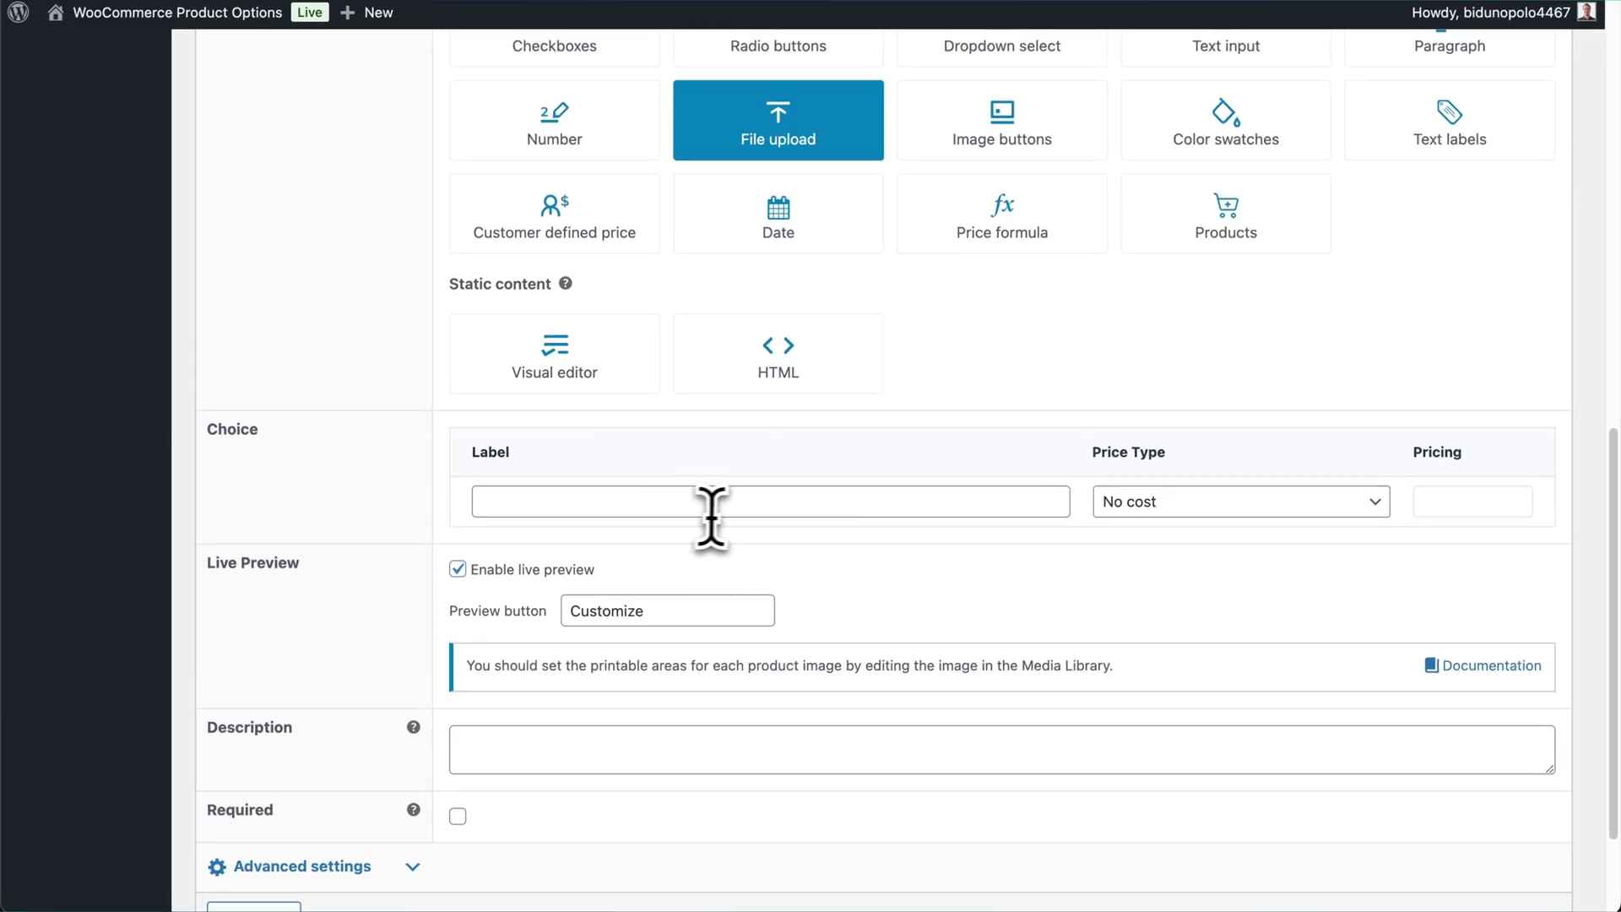
{"action": "type", "text": "Add your own image"}
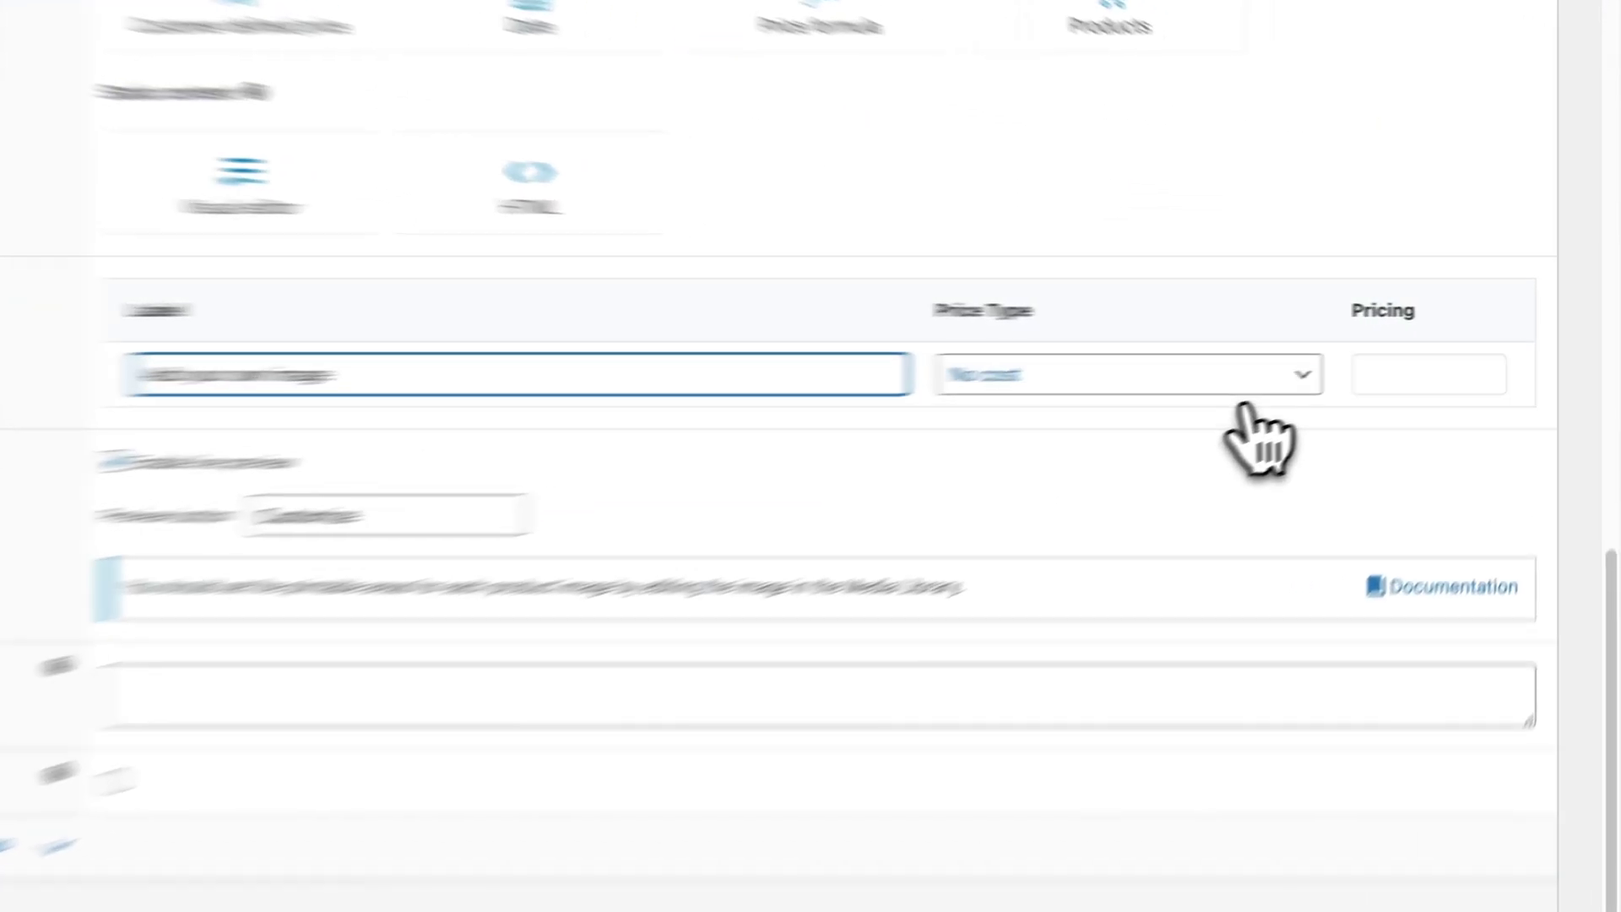
Try a flat fee of $10.00 for the image choice, and return its price type to No cost.
{"action": "left_click", "coordinate": [1376, 365]}
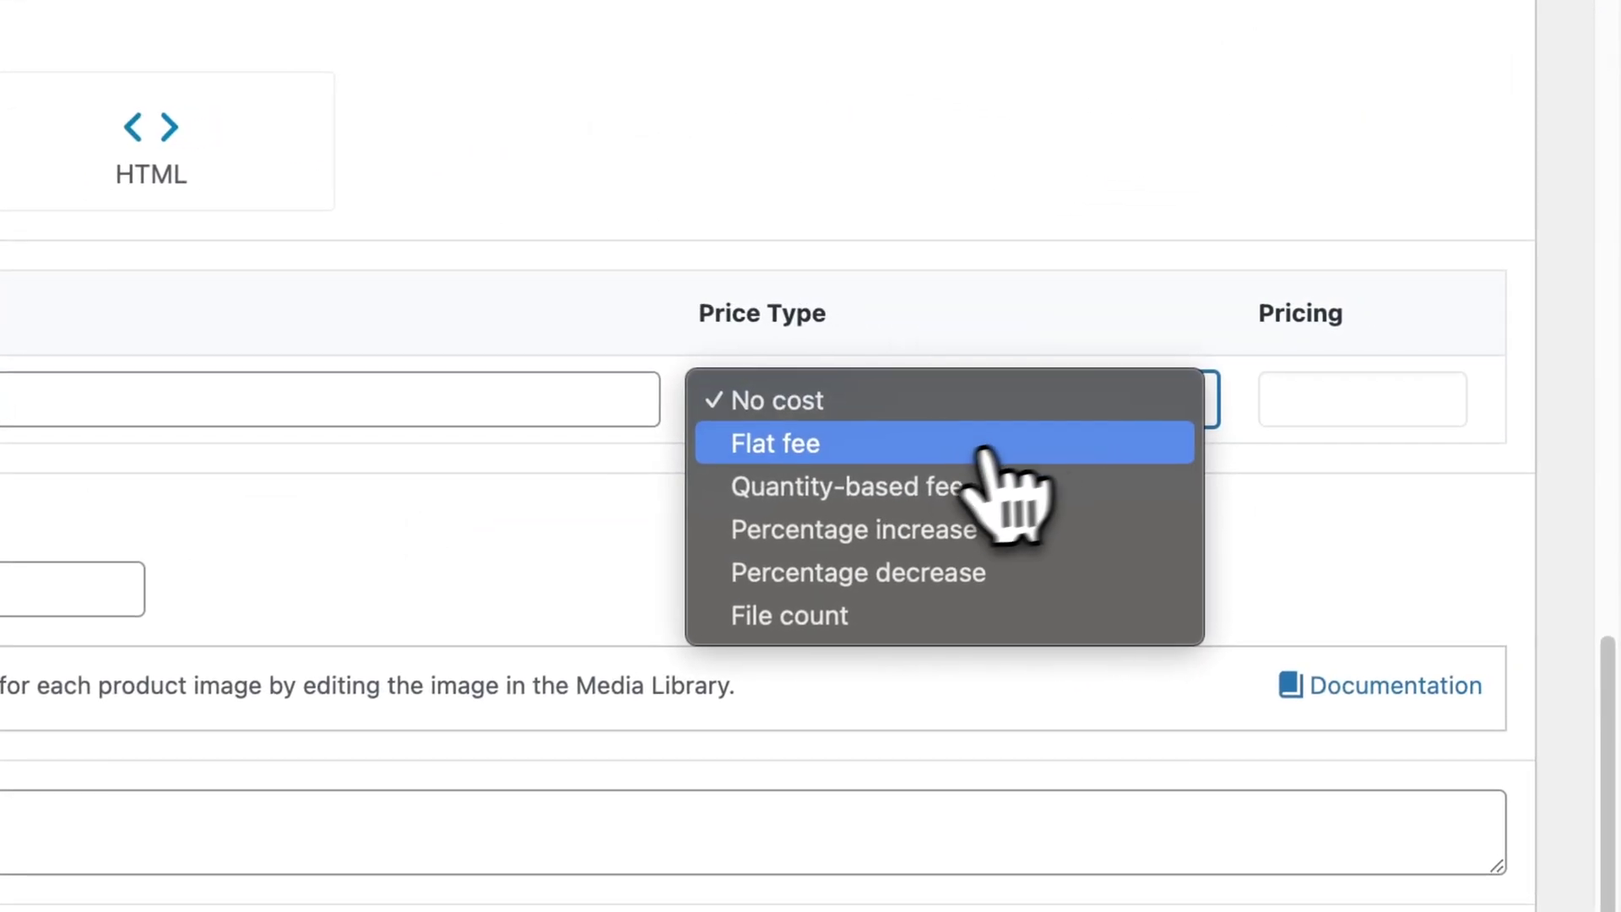
{"action": "left_click", "coordinate": [869, 461]}
{"action": "left_click", "coordinate": [1360, 399]}
{"action": "type", "text": "10.00"}
{"action": "left_click", "coordinate": [1183, 418]}
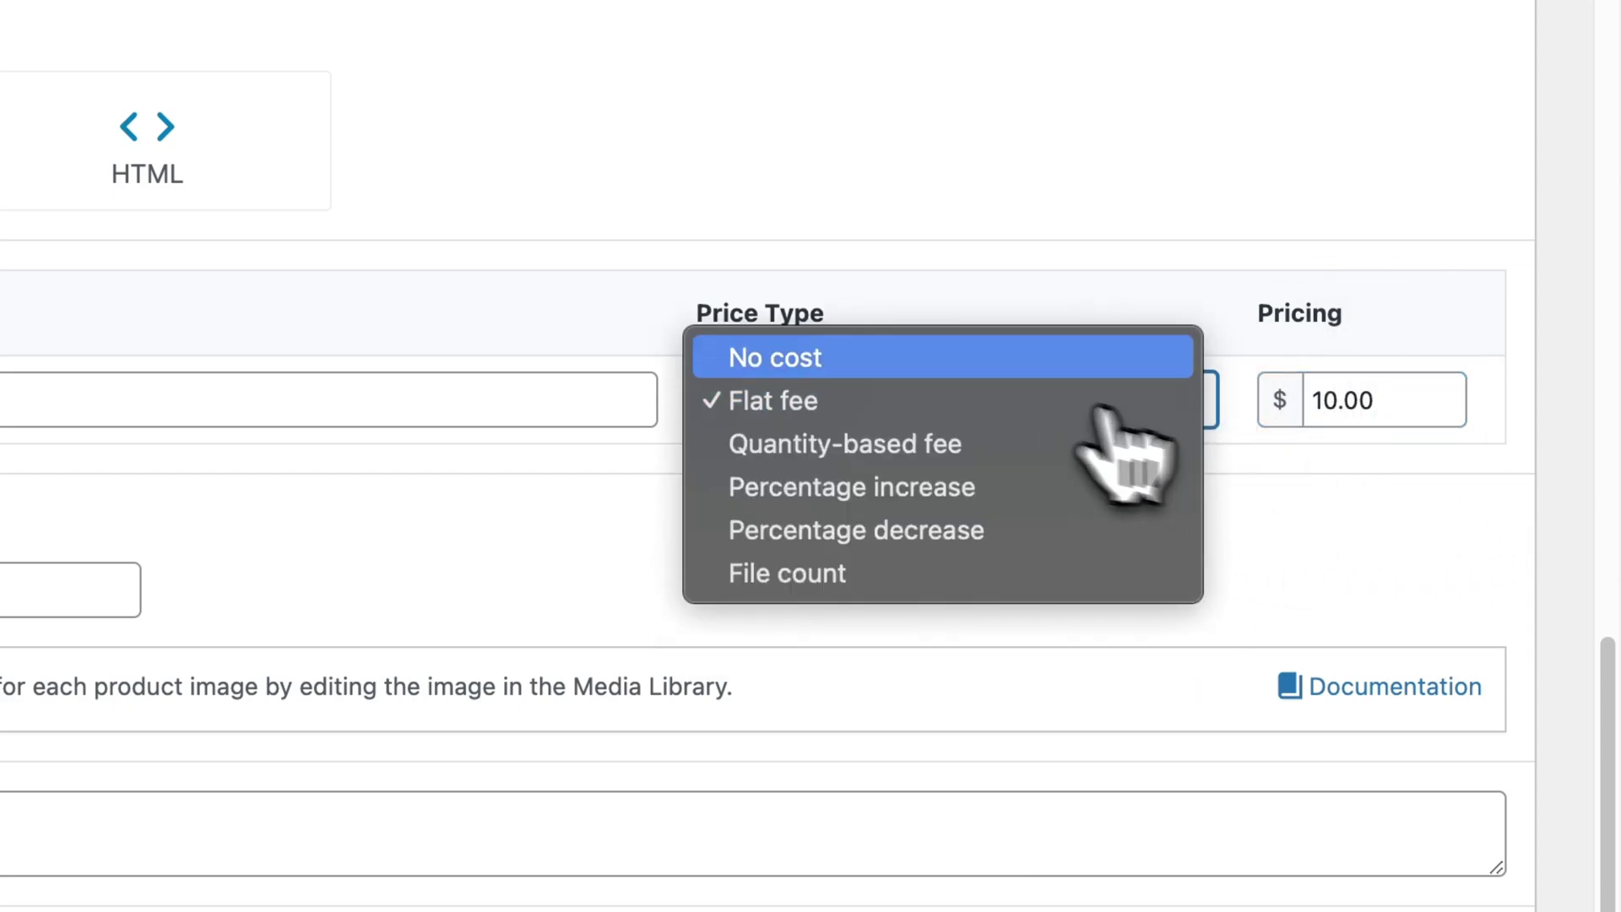
{"action": "left_click", "coordinate": [942, 358]}
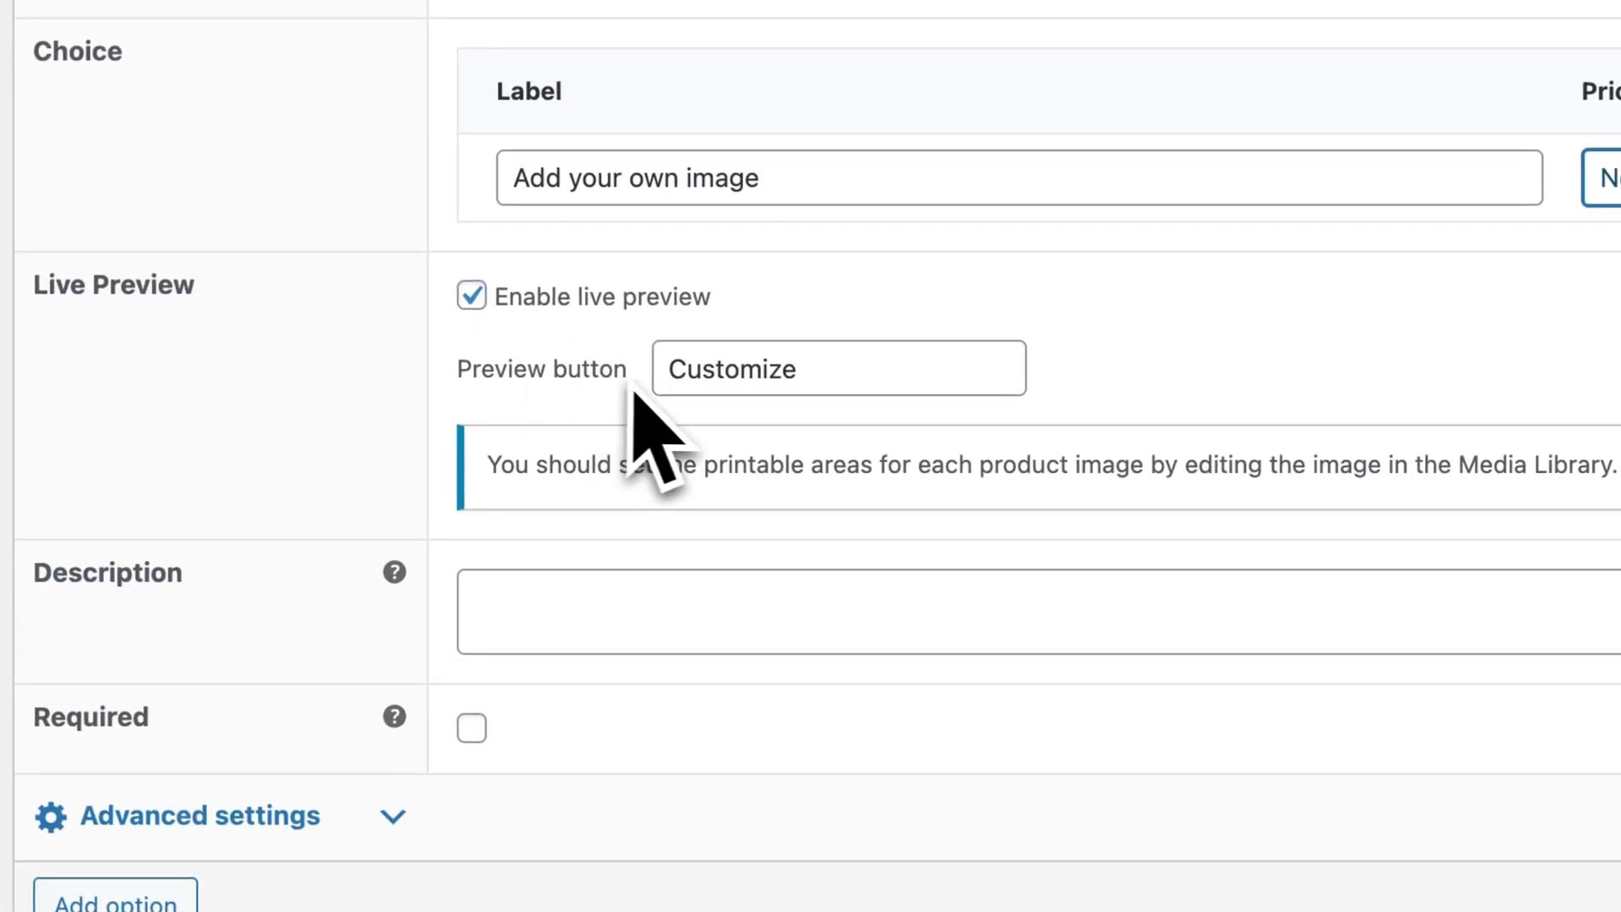
Change the live preview button text to "Edit image", make the option required and save the group.
{"action": "left_click_drag", "start_coordinate": [836, 376], "coordinate": [670, 380]}
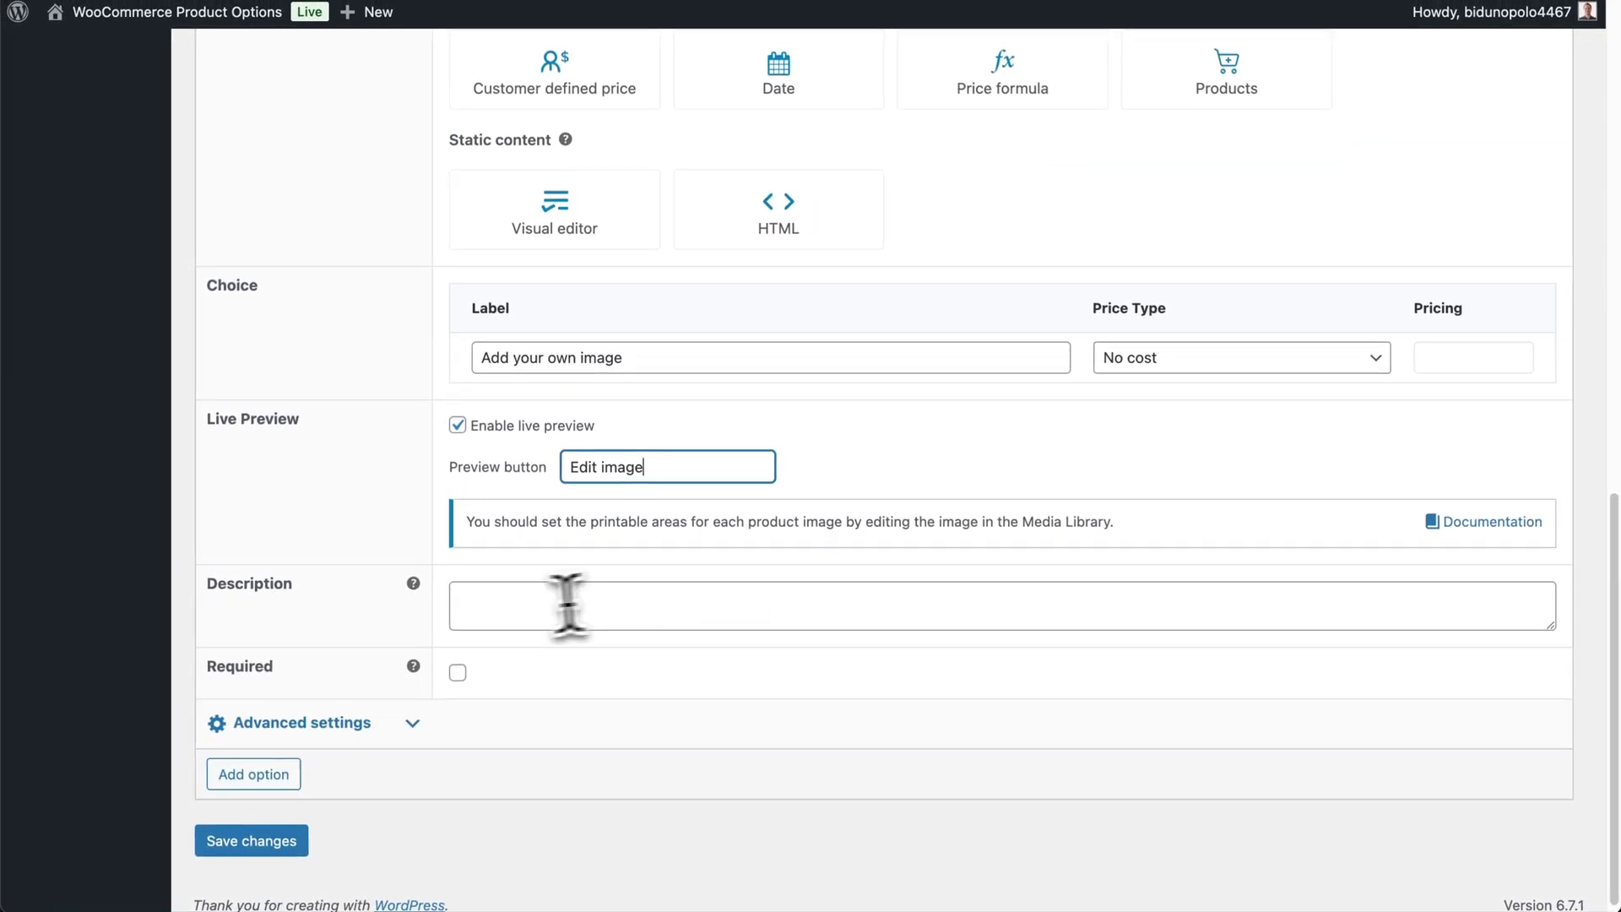
{"action": "left_click", "coordinate": [568, 603]}
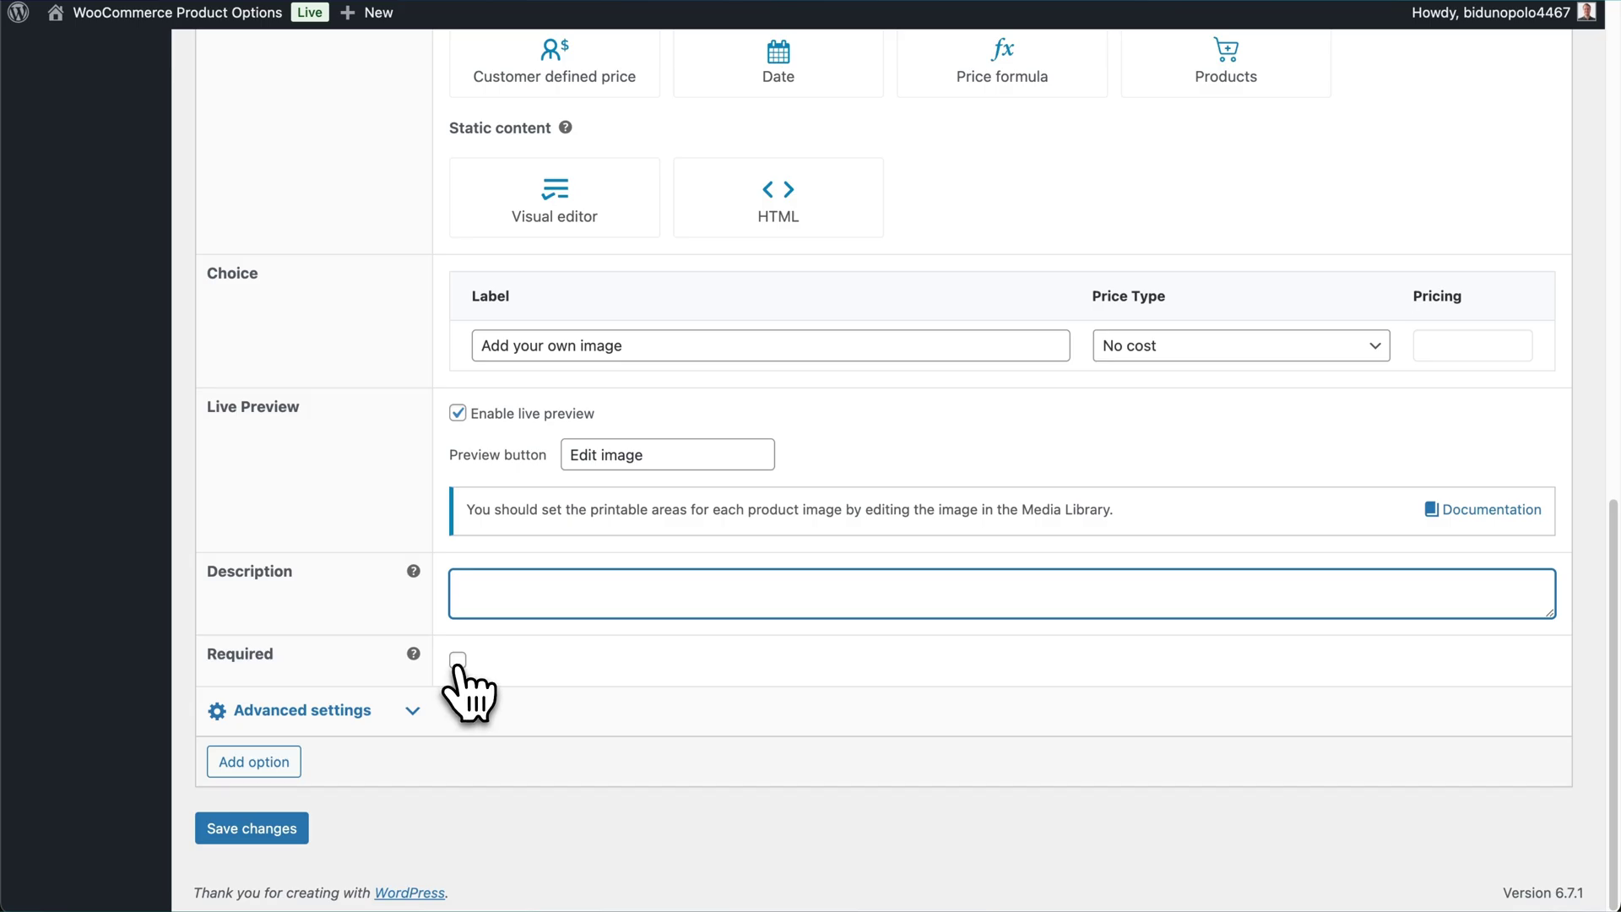
{"action": "left_click", "coordinate": [458, 661]}
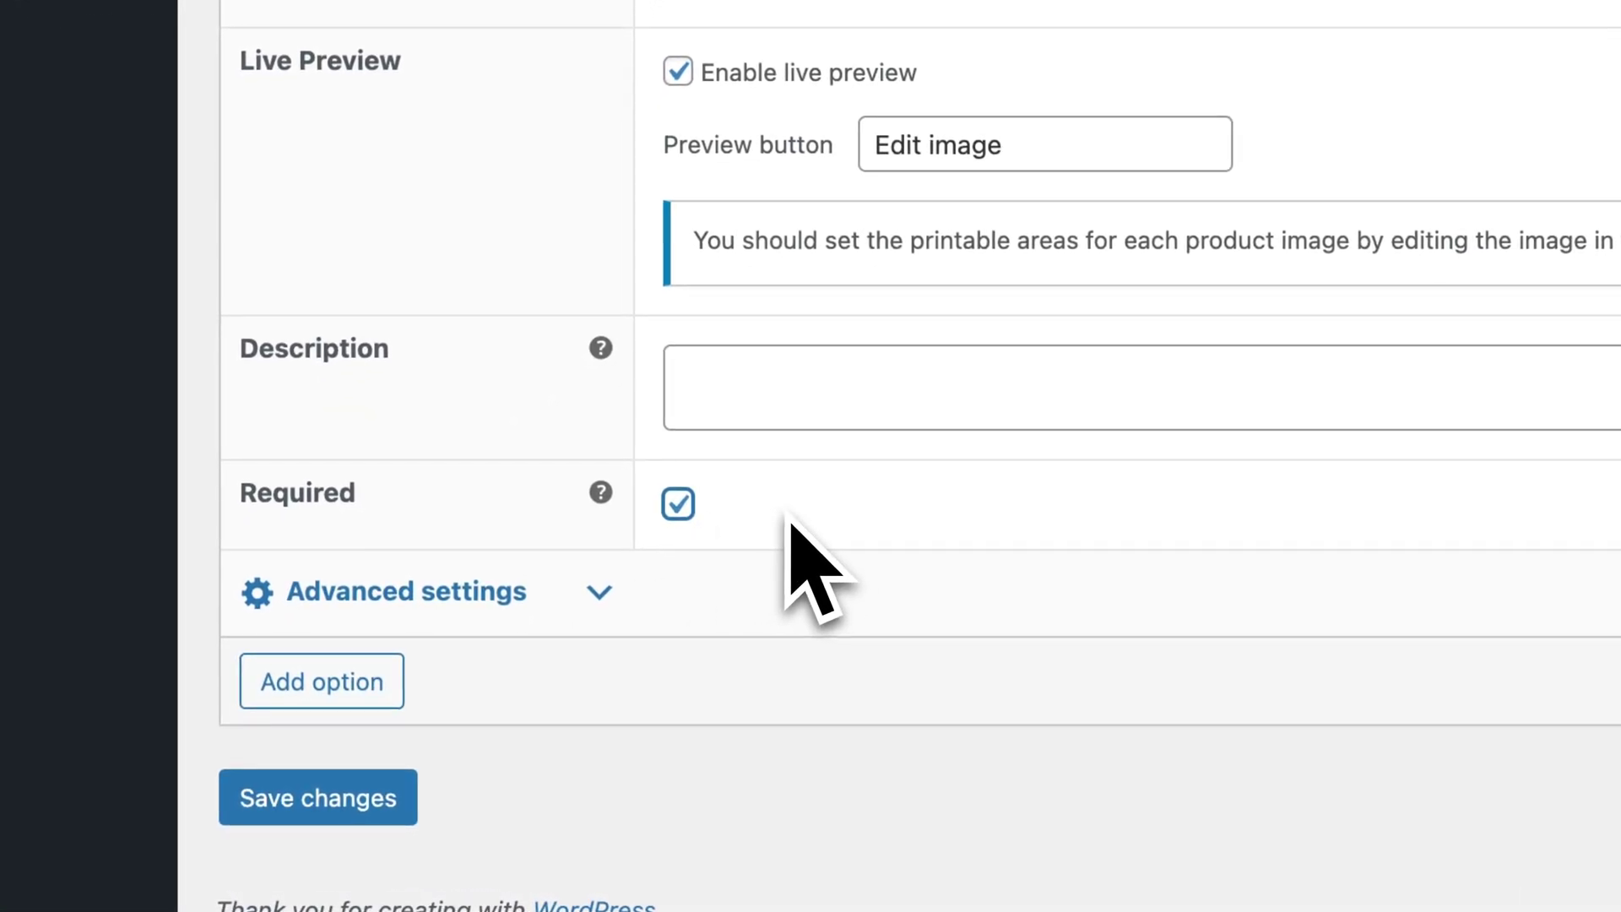
{"action": "left_click", "coordinate": [354, 799]}
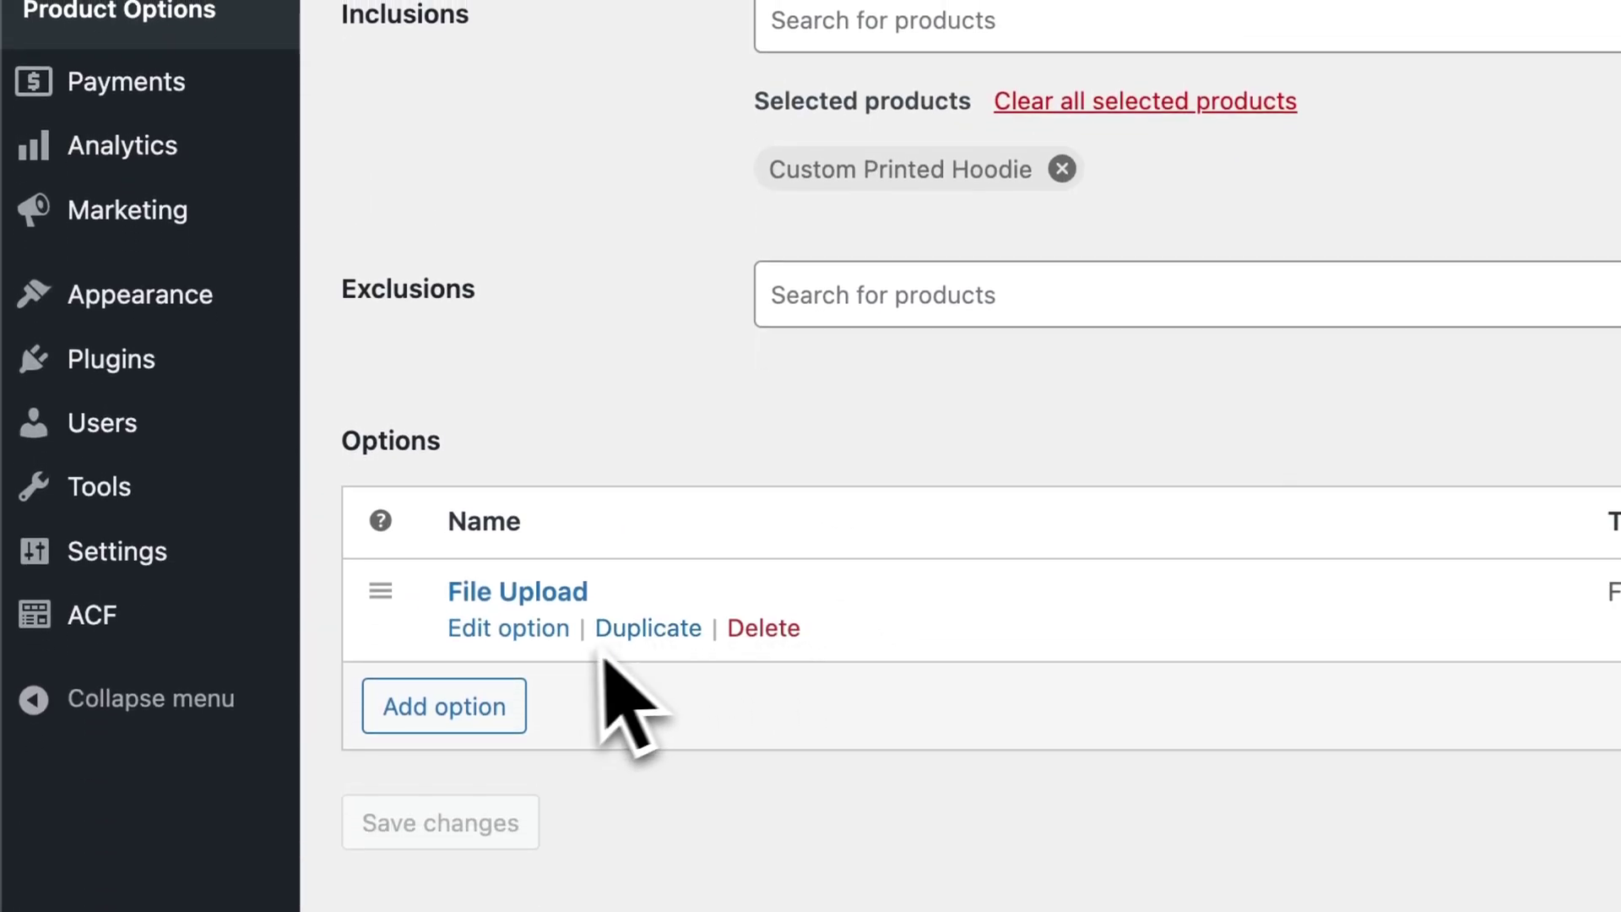
In the File Upload option's advanced settings, set the maximum file size to 20 MB and the maximum number of files to 2.
{"action": "left_click", "coordinate": [528, 727]}
{"action": "scroll", "coordinate": [543, 663], "scroll_direction": "down", "scroll_amount": 10}
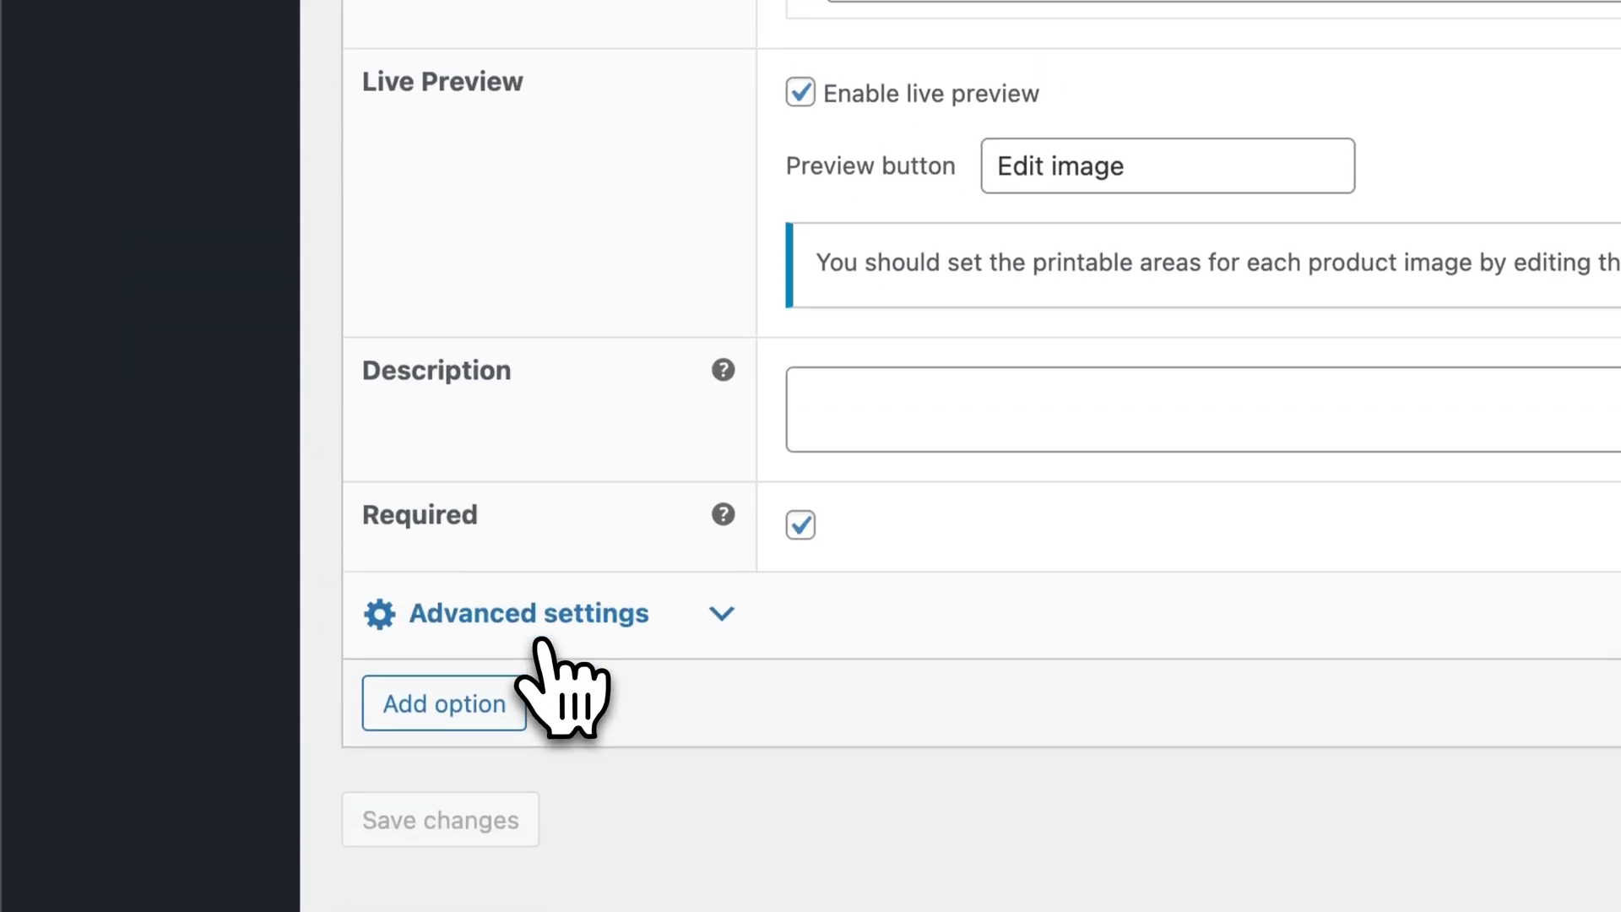
{"action": "left_click", "coordinate": [720, 618]}
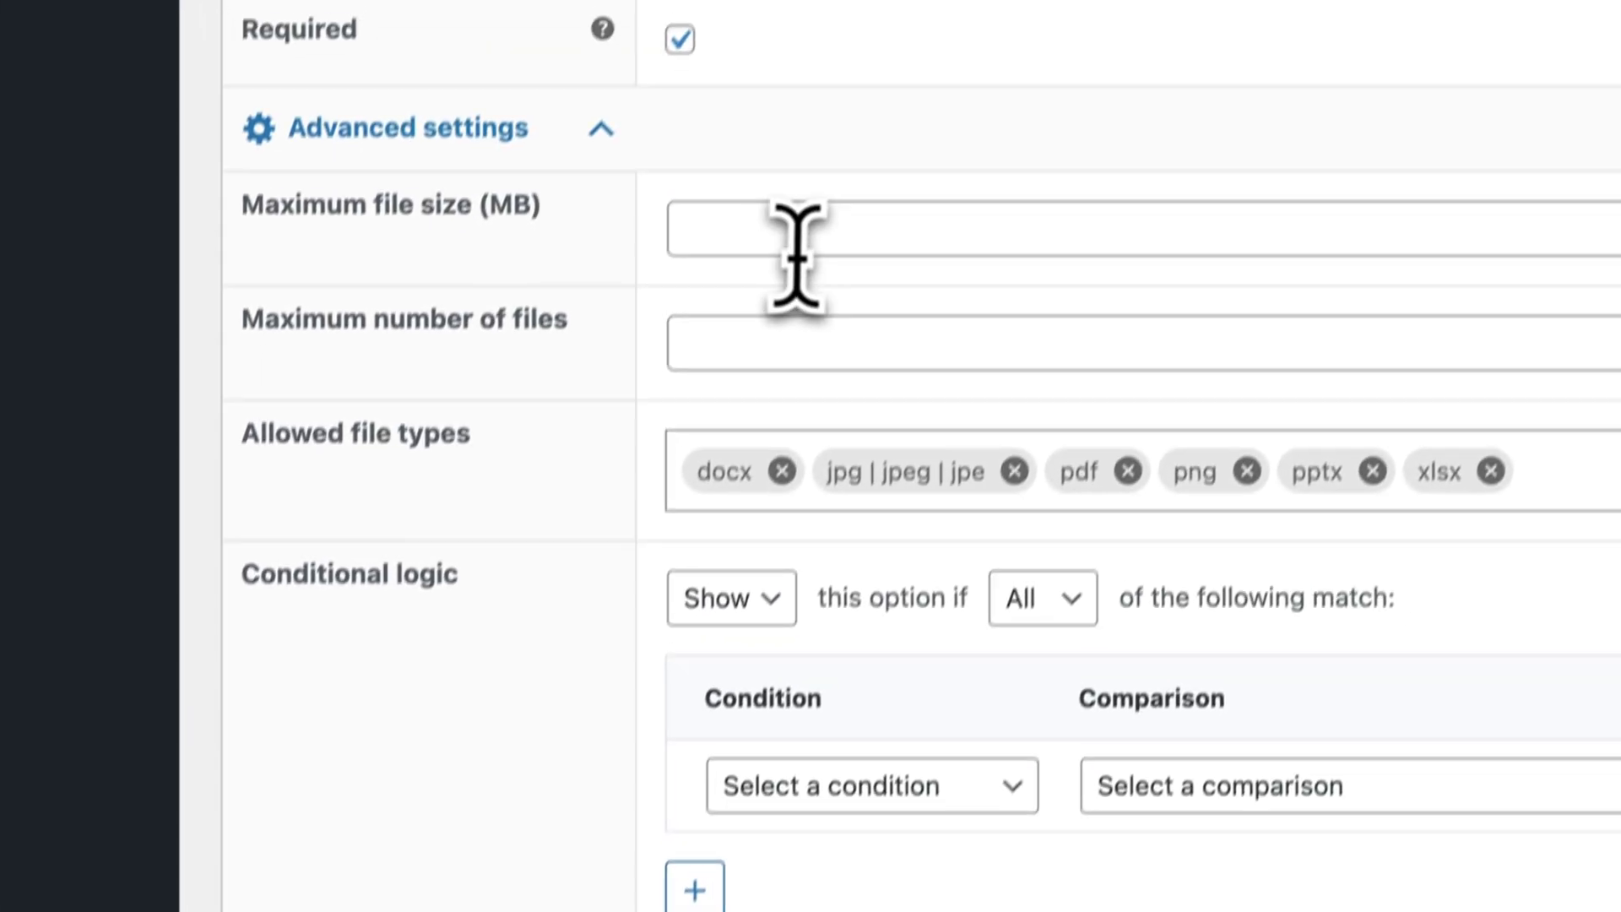
{"action": "left_click", "coordinate": [844, 278]}
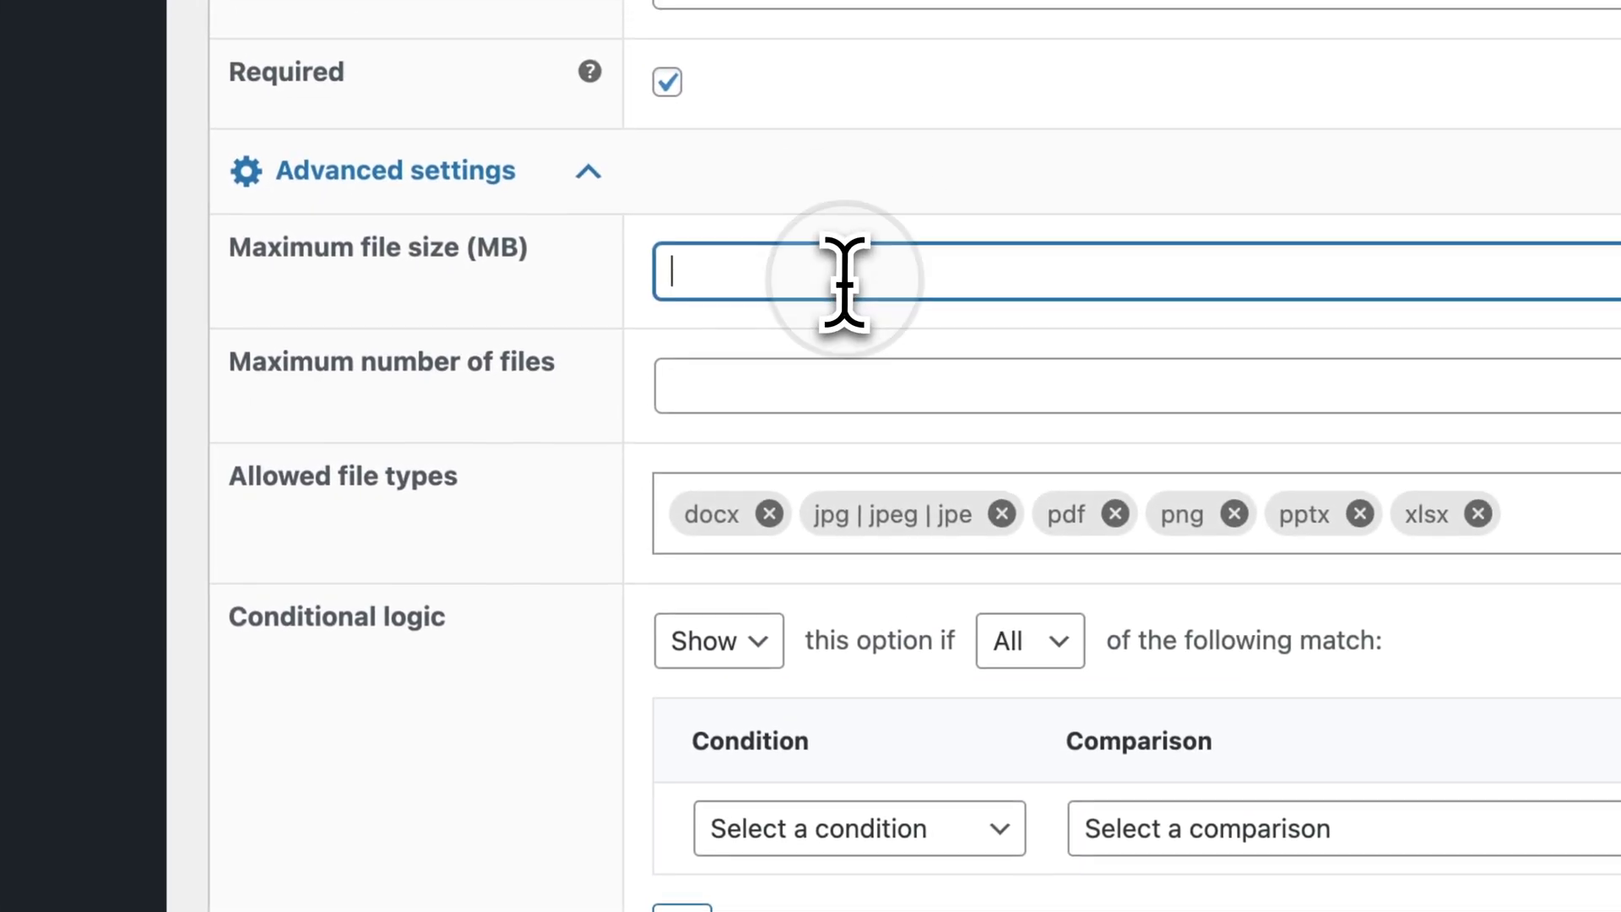
{"action": "type", "text": "10"}
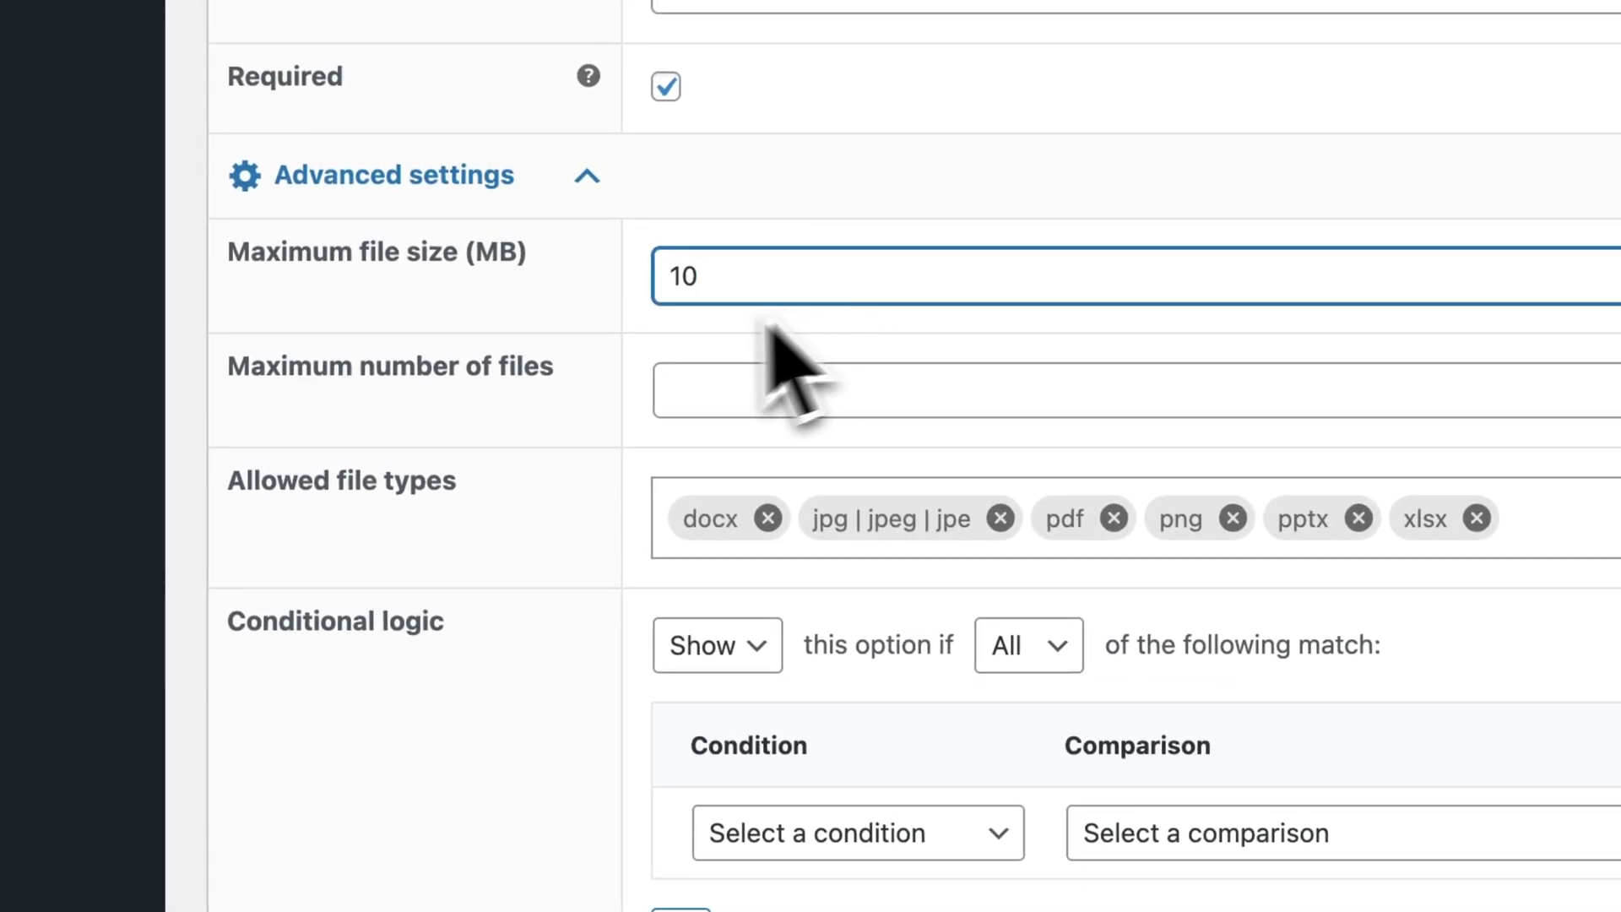
{"action": "left_click", "coordinate": [740, 328]}
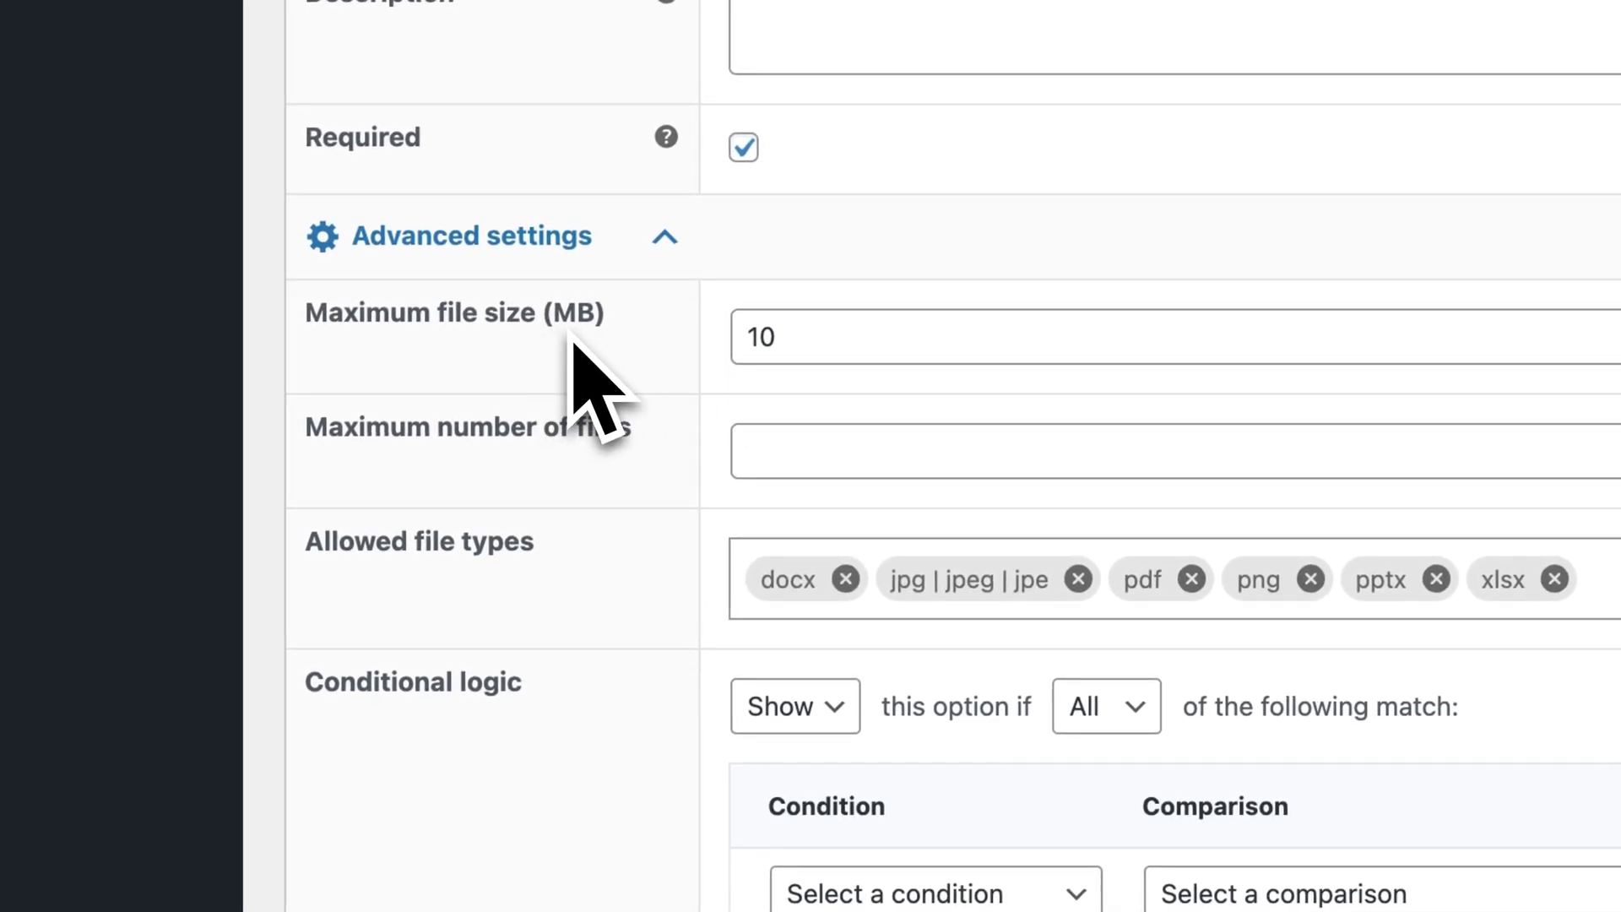
{"action": "left_click", "coordinate": [853, 465]}
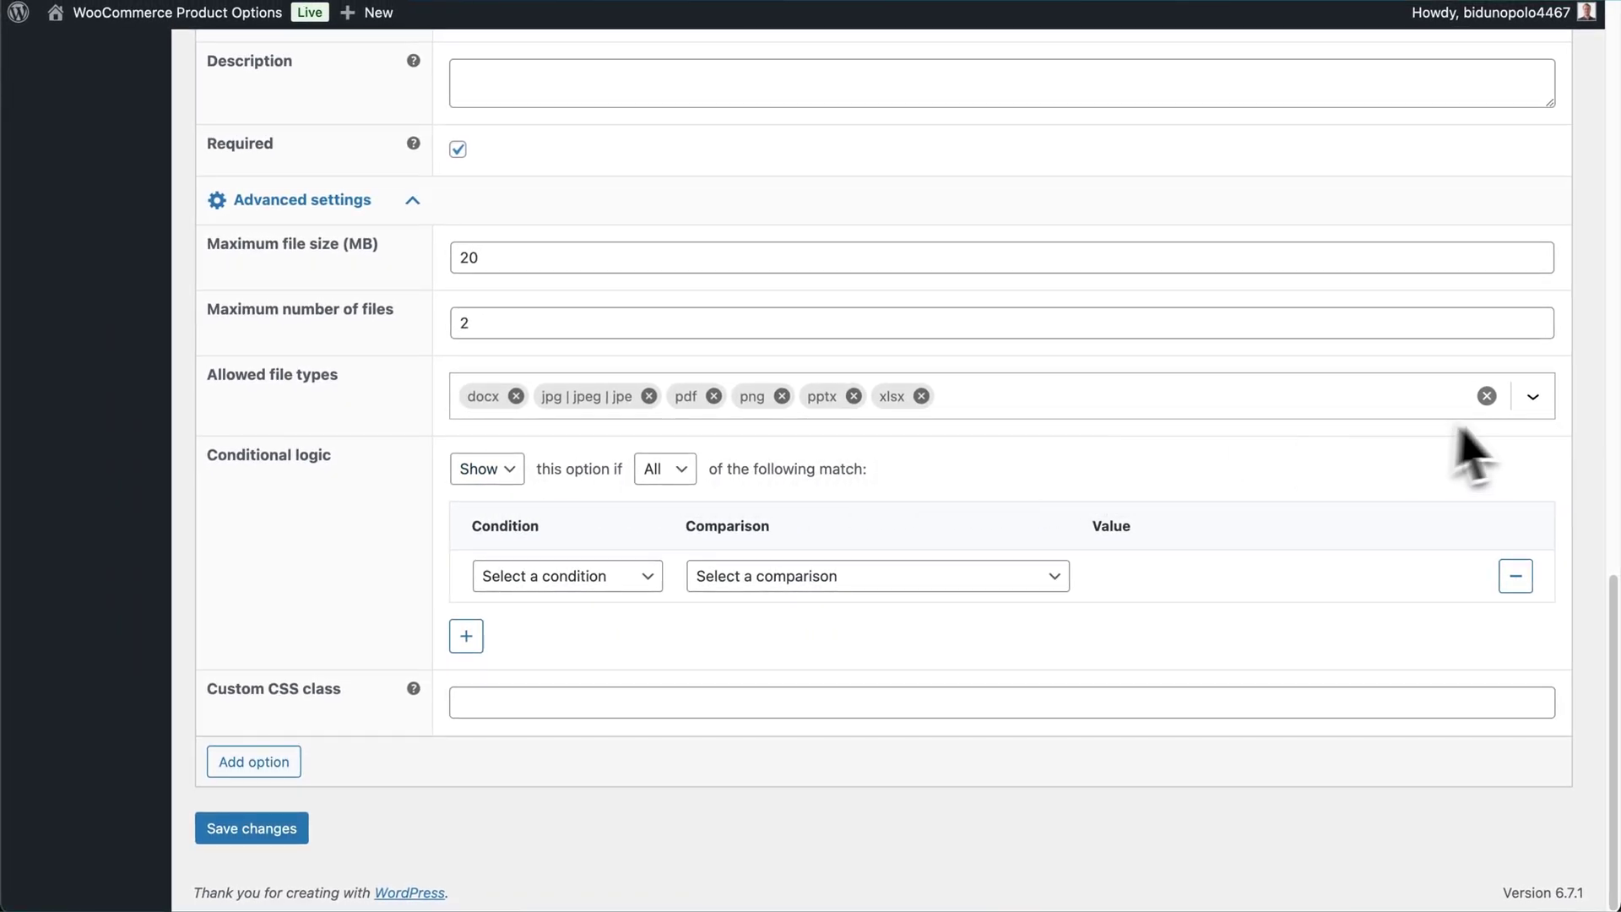
Limit the allowed file types to jpg | jpeg | jpe, pdf, png and webp, and save the option group.
{"action": "left_click", "coordinate": [1534, 399]}
{"action": "scroll", "coordinate": [666, 622], "scroll_direction": "down", "scroll_amount": 5}
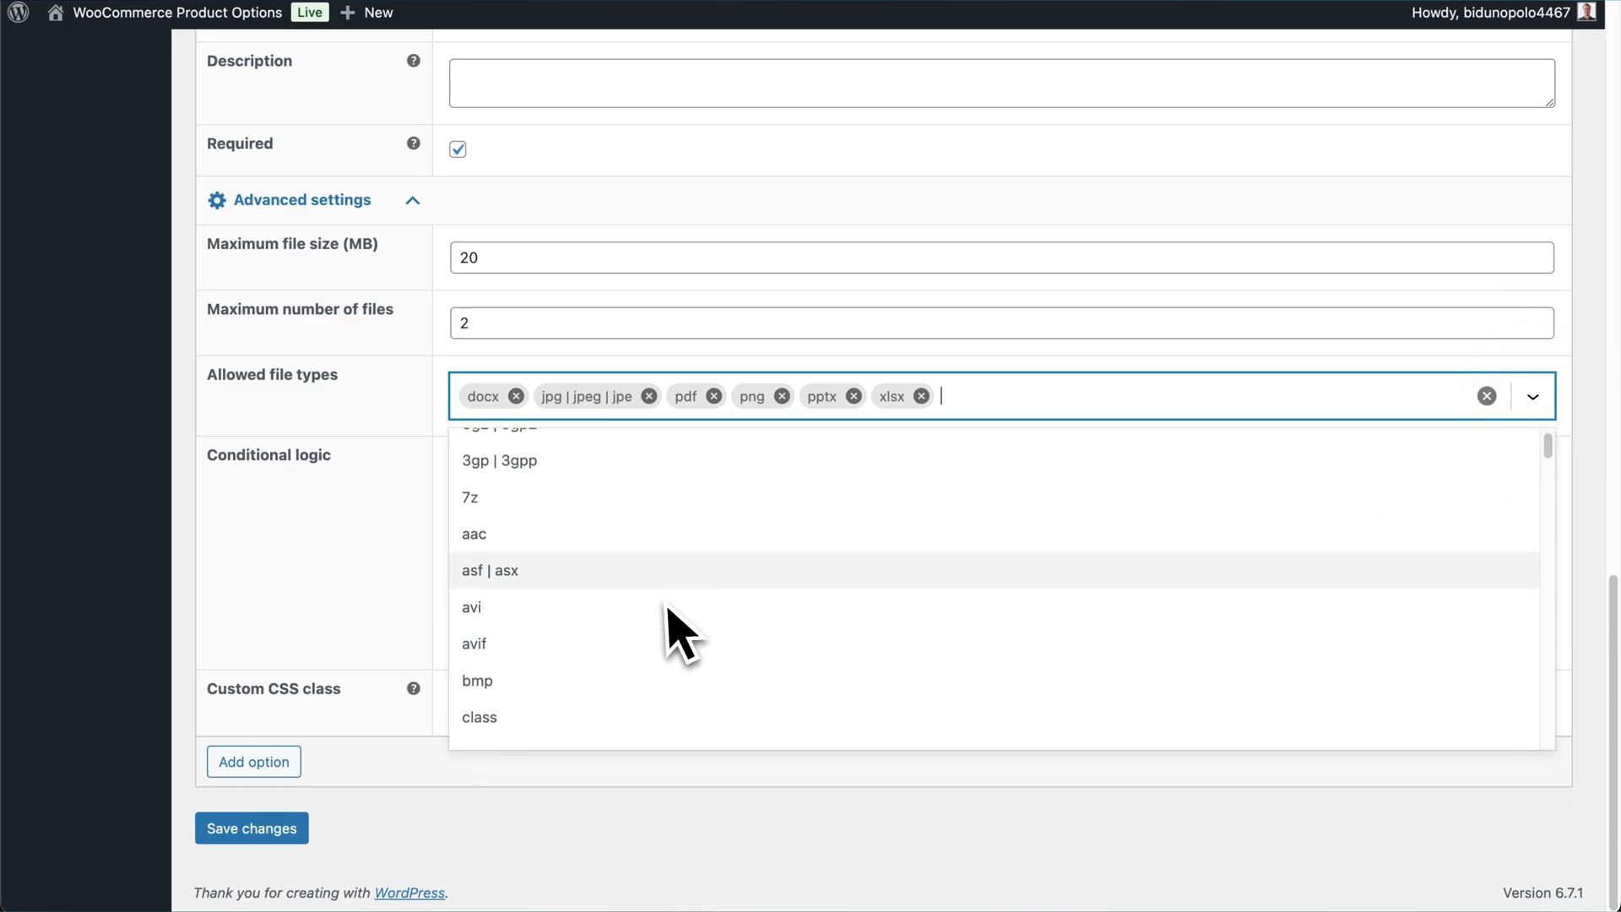
{"action": "scroll", "coordinate": [664, 610], "scroll_direction": "down", "scroll_amount": 8}
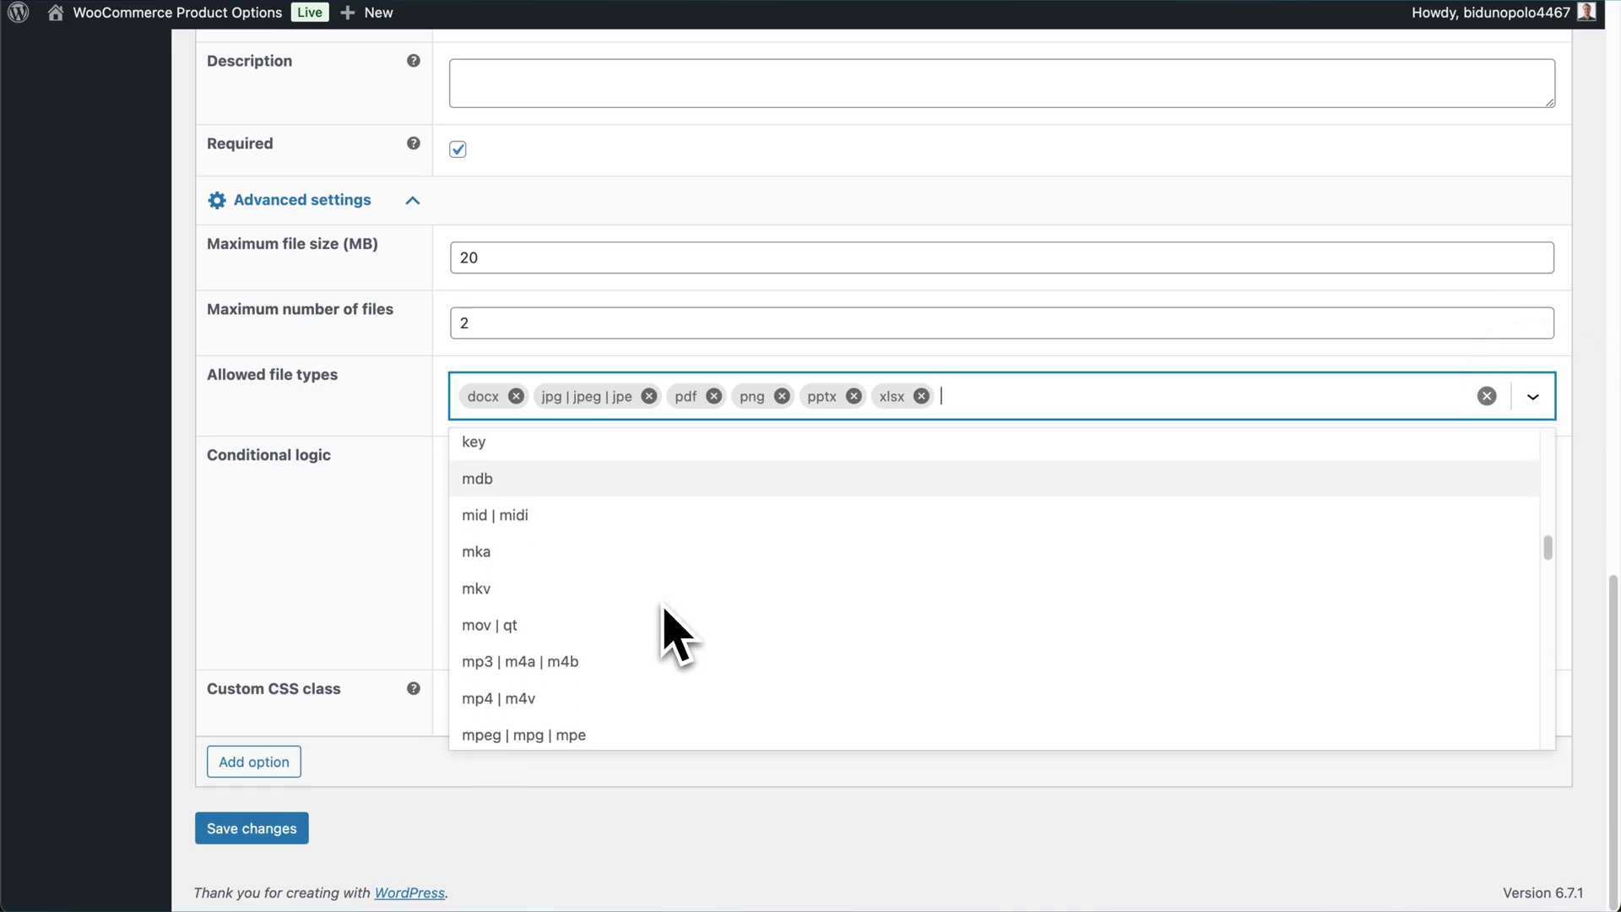
{"action": "scroll", "coordinate": [675, 634], "scroll_direction": "down", "scroll_amount": 2}
{"action": "scroll", "coordinate": [675, 635], "scroll_direction": "up", "scroll_amount": 4}
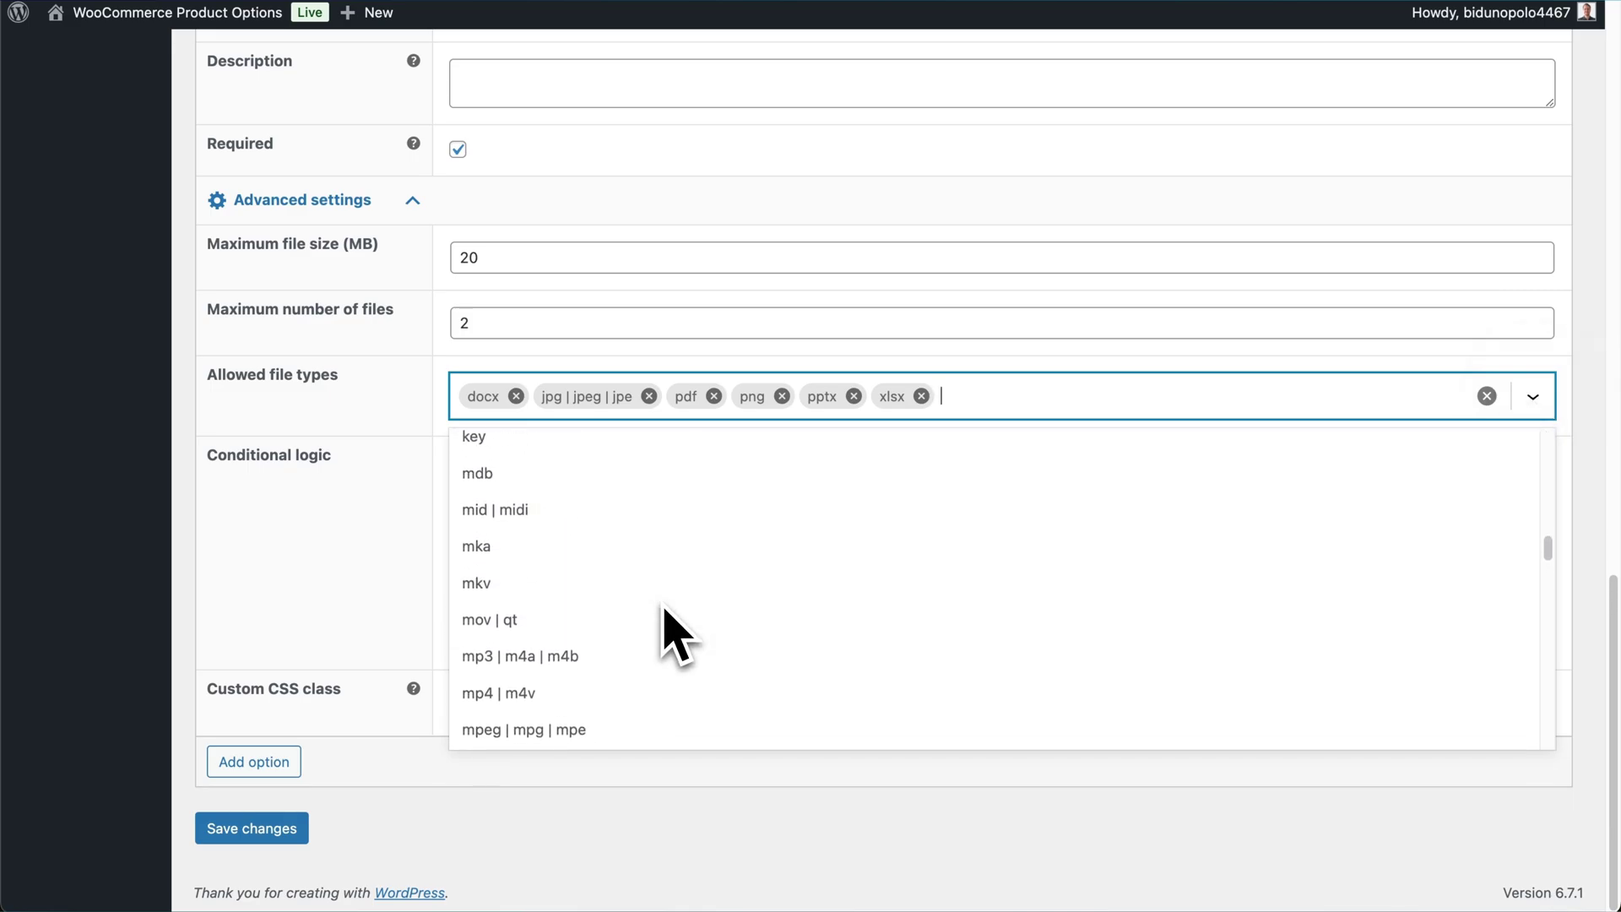
{"action": "scroll", "coordinate": [667, 629], "scroll_direction": "up", "scroll_amount": 10}
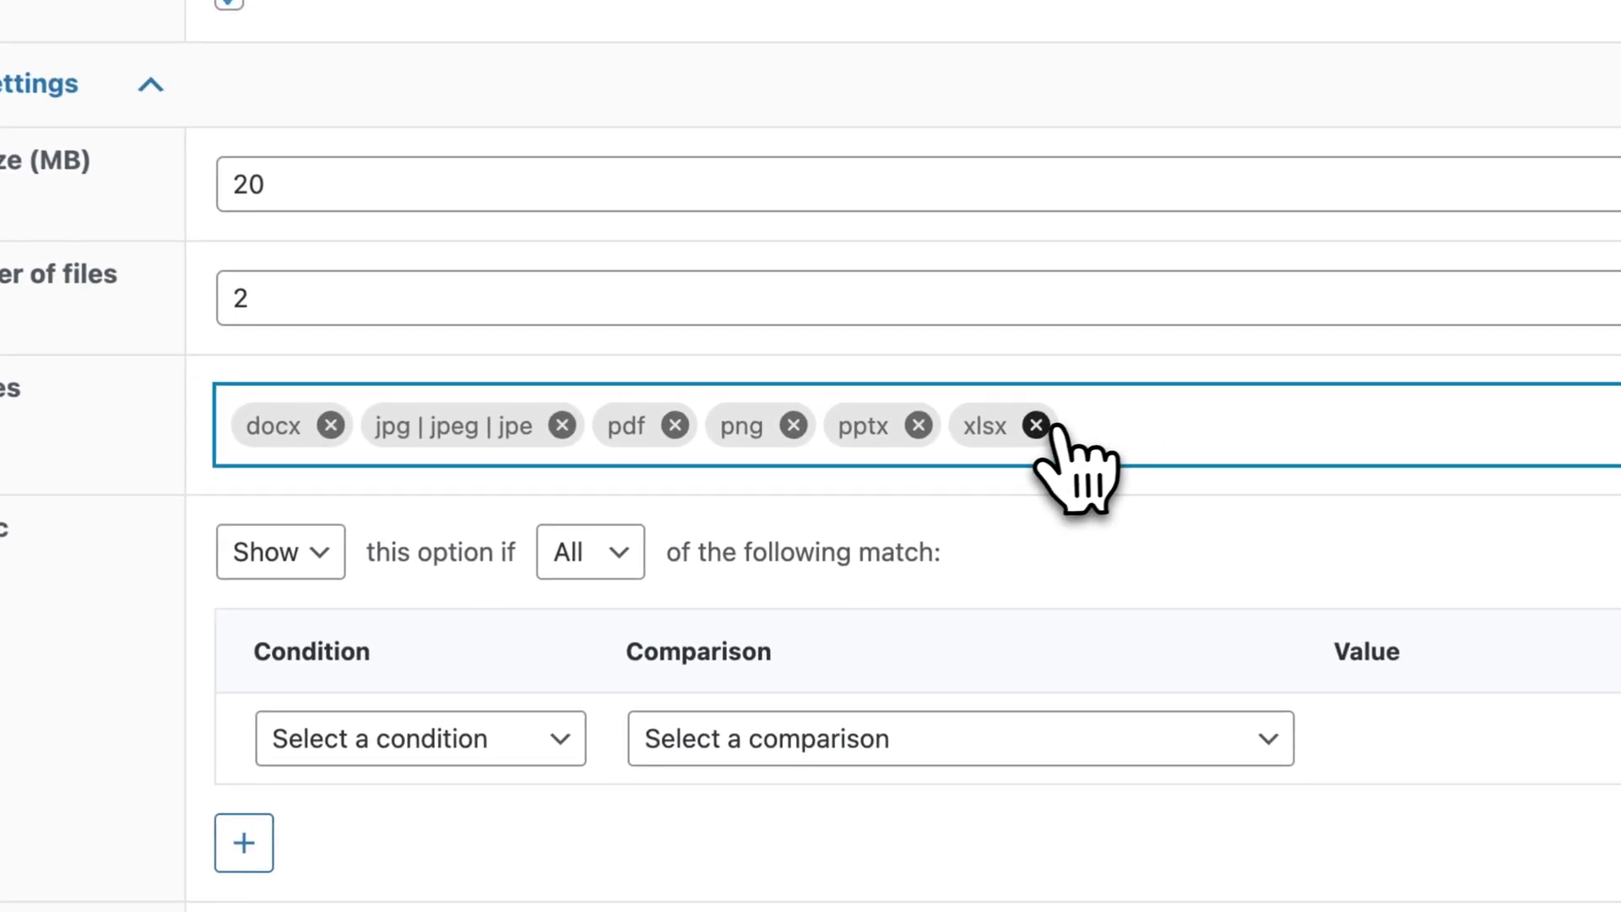
{"action": "left_click", "coordinate": [933, 400]}
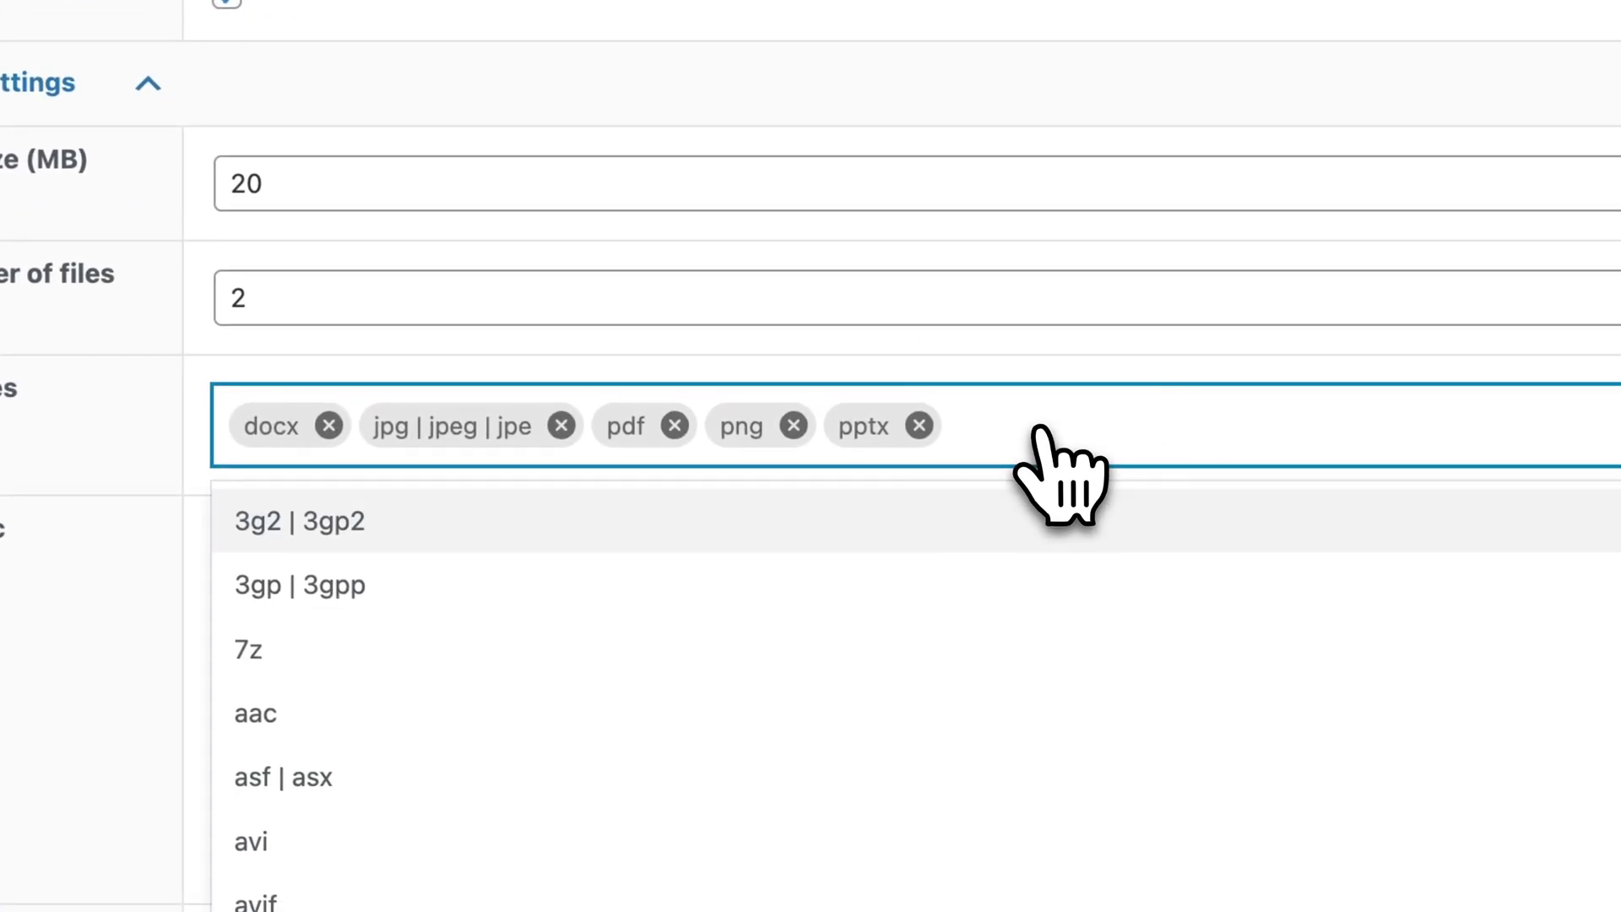
{"action": "left_click", "coordinate": [919, 425]}
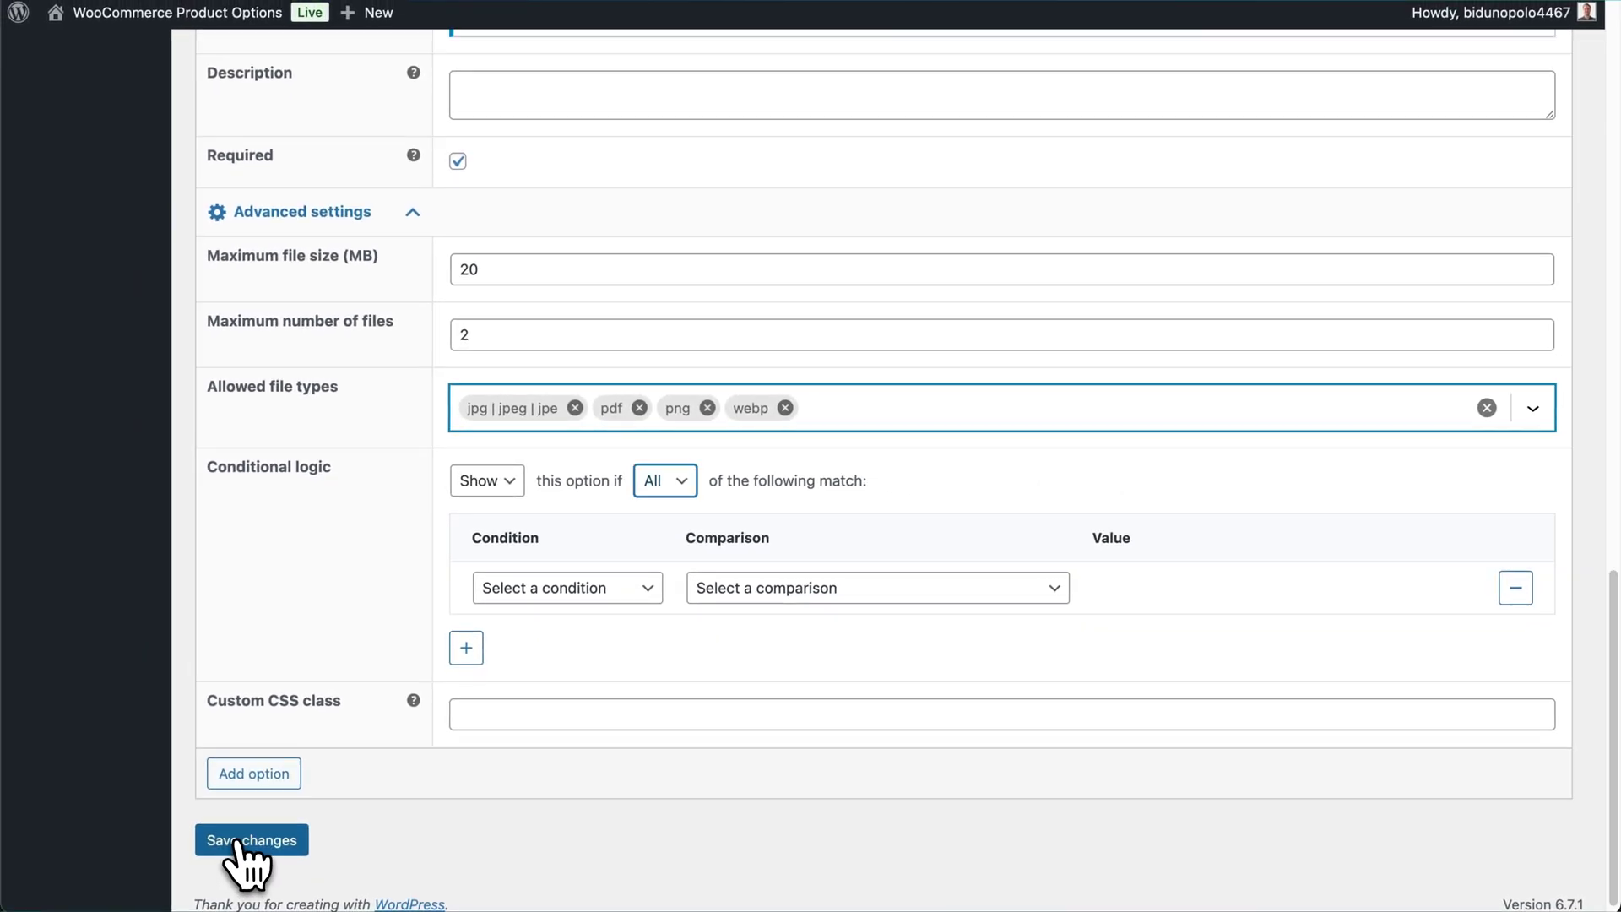
{"action": "left_click", "coordinate": [240, 841]}
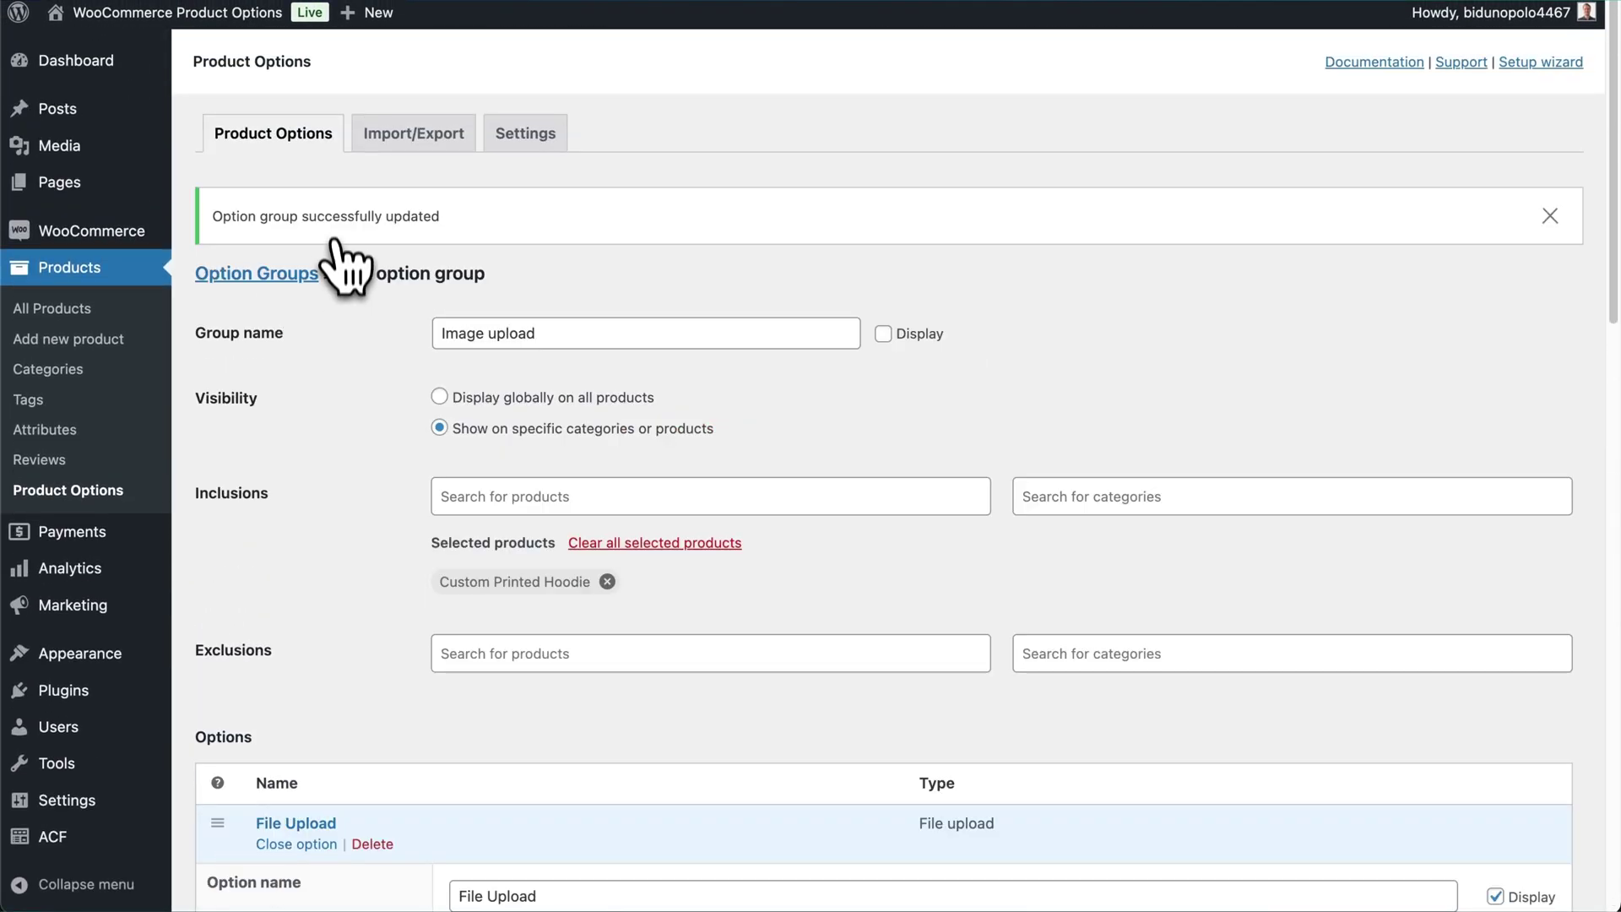
Open the Custom Printed Hoodie's product page through the Image upload group and choose the Red color.
{"action": "left_click", "coordinate": [270, 274]}
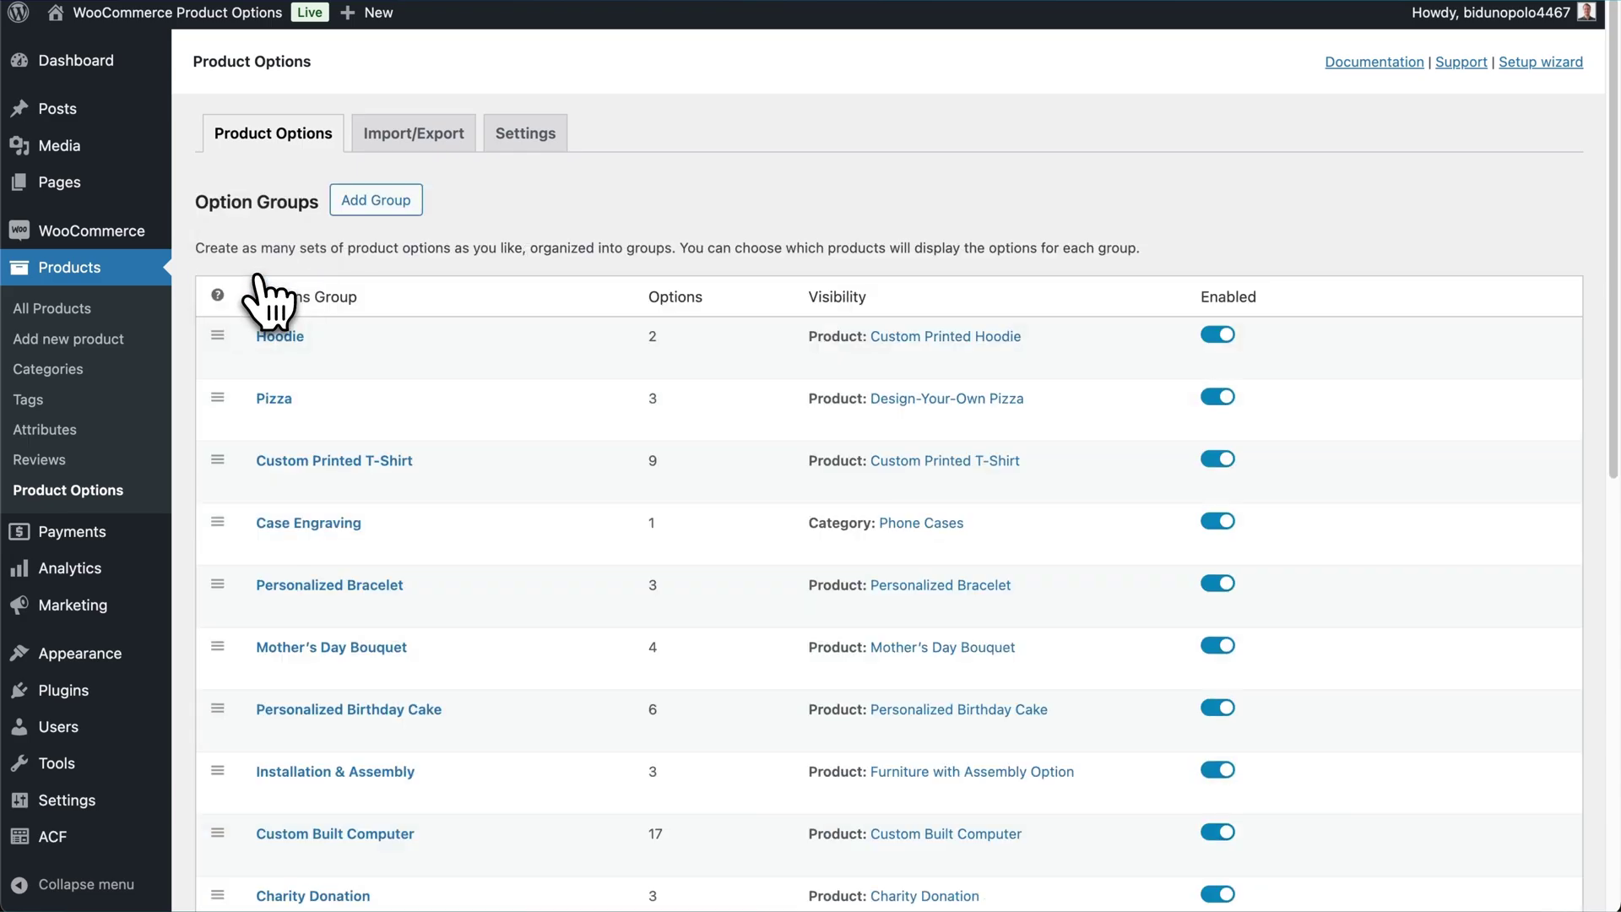
{"action": "scroll", "coordinate": [351, 785], "scroll_direction": "down", "scroll_amount": 10}
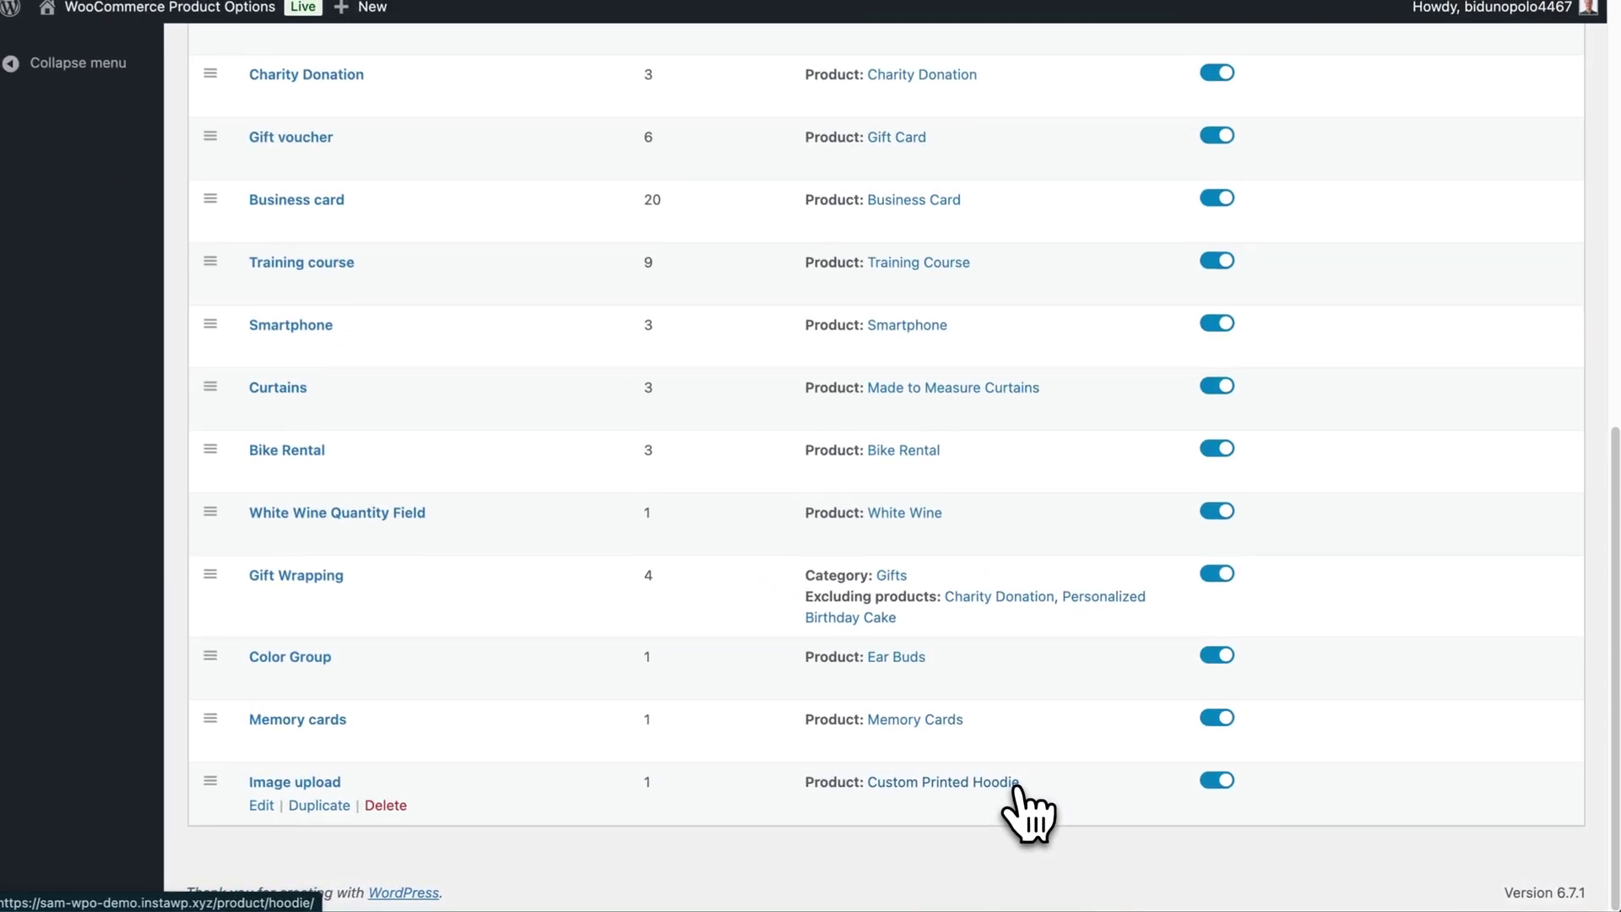
{"action": "left_click", "coordinate": [944, 787]}
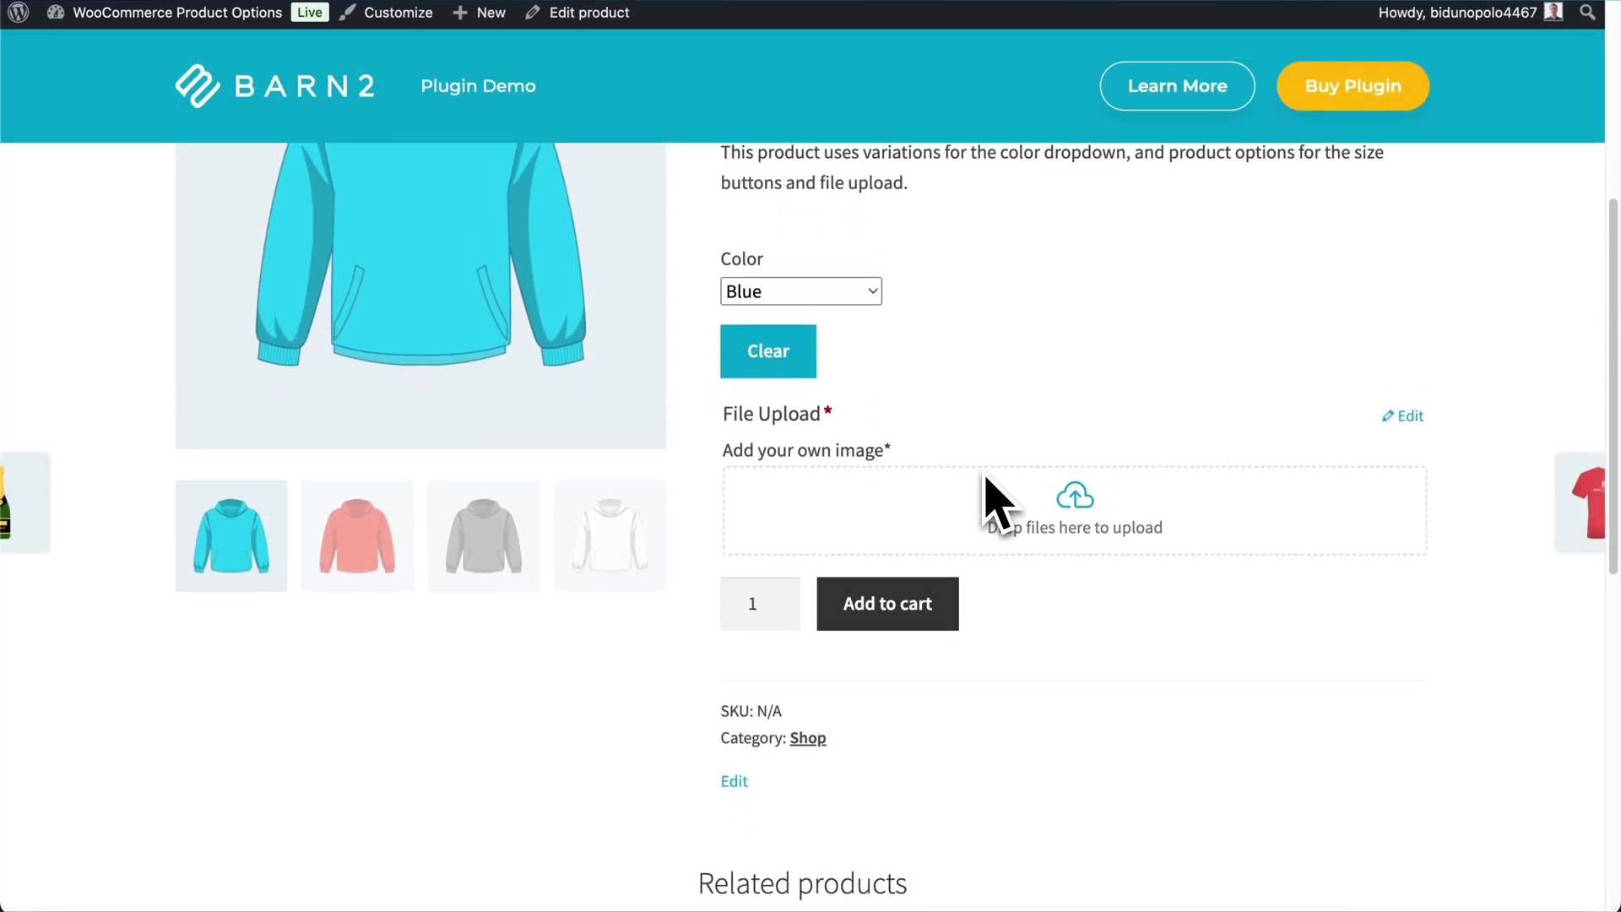
{"action": "left_click", "coordinate": [856, 505]}
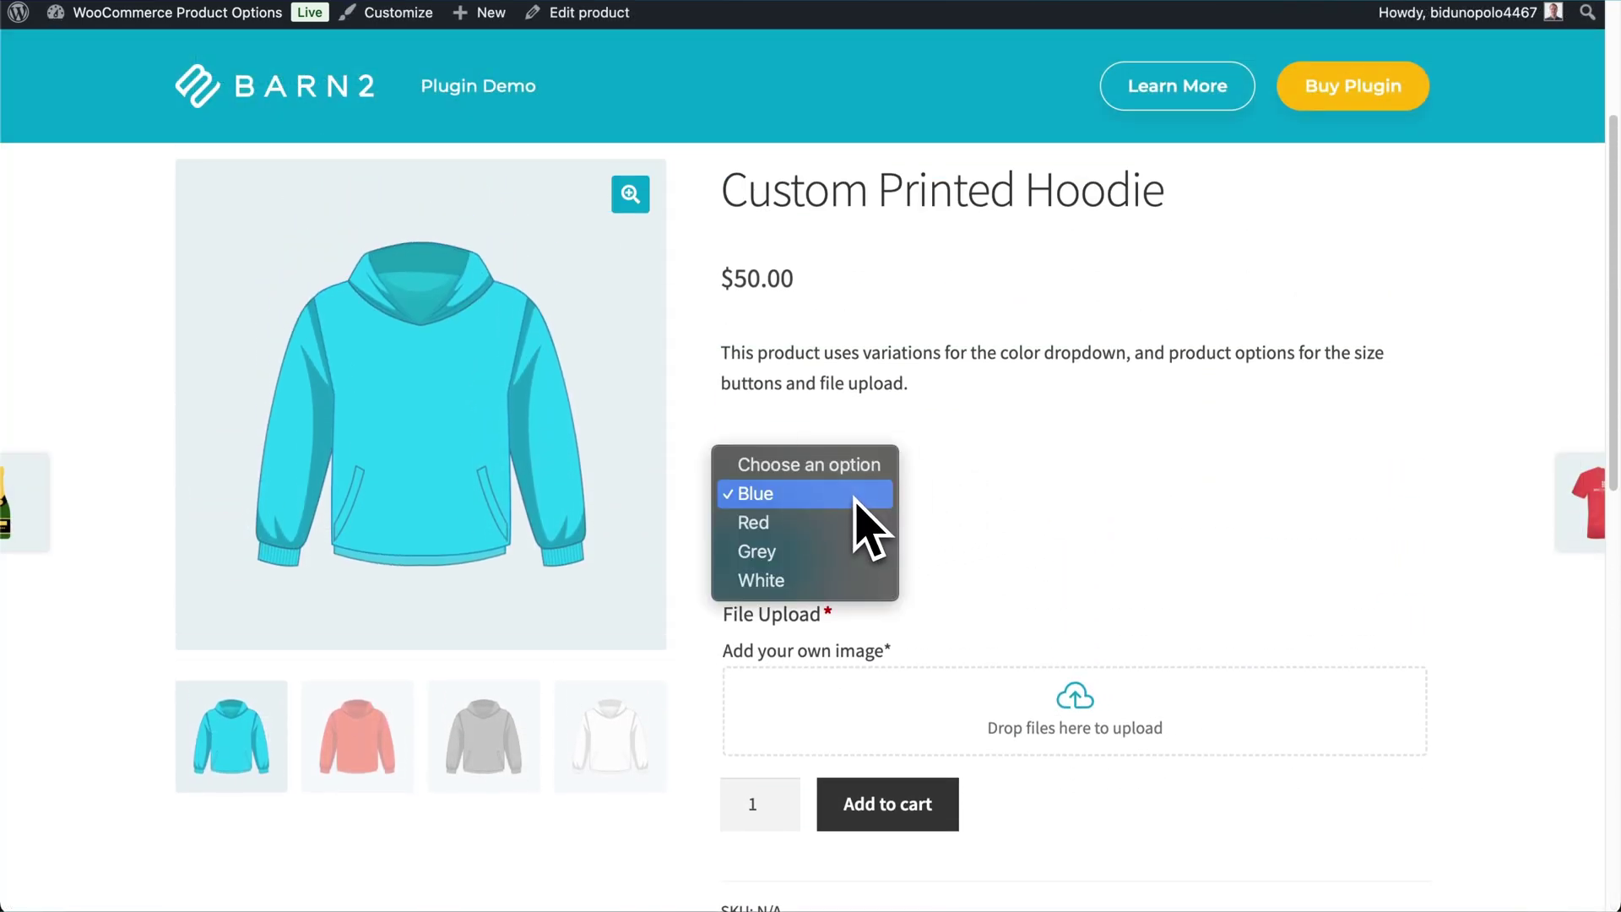
{"action": "left_click", "coordinate": [780, 524]}
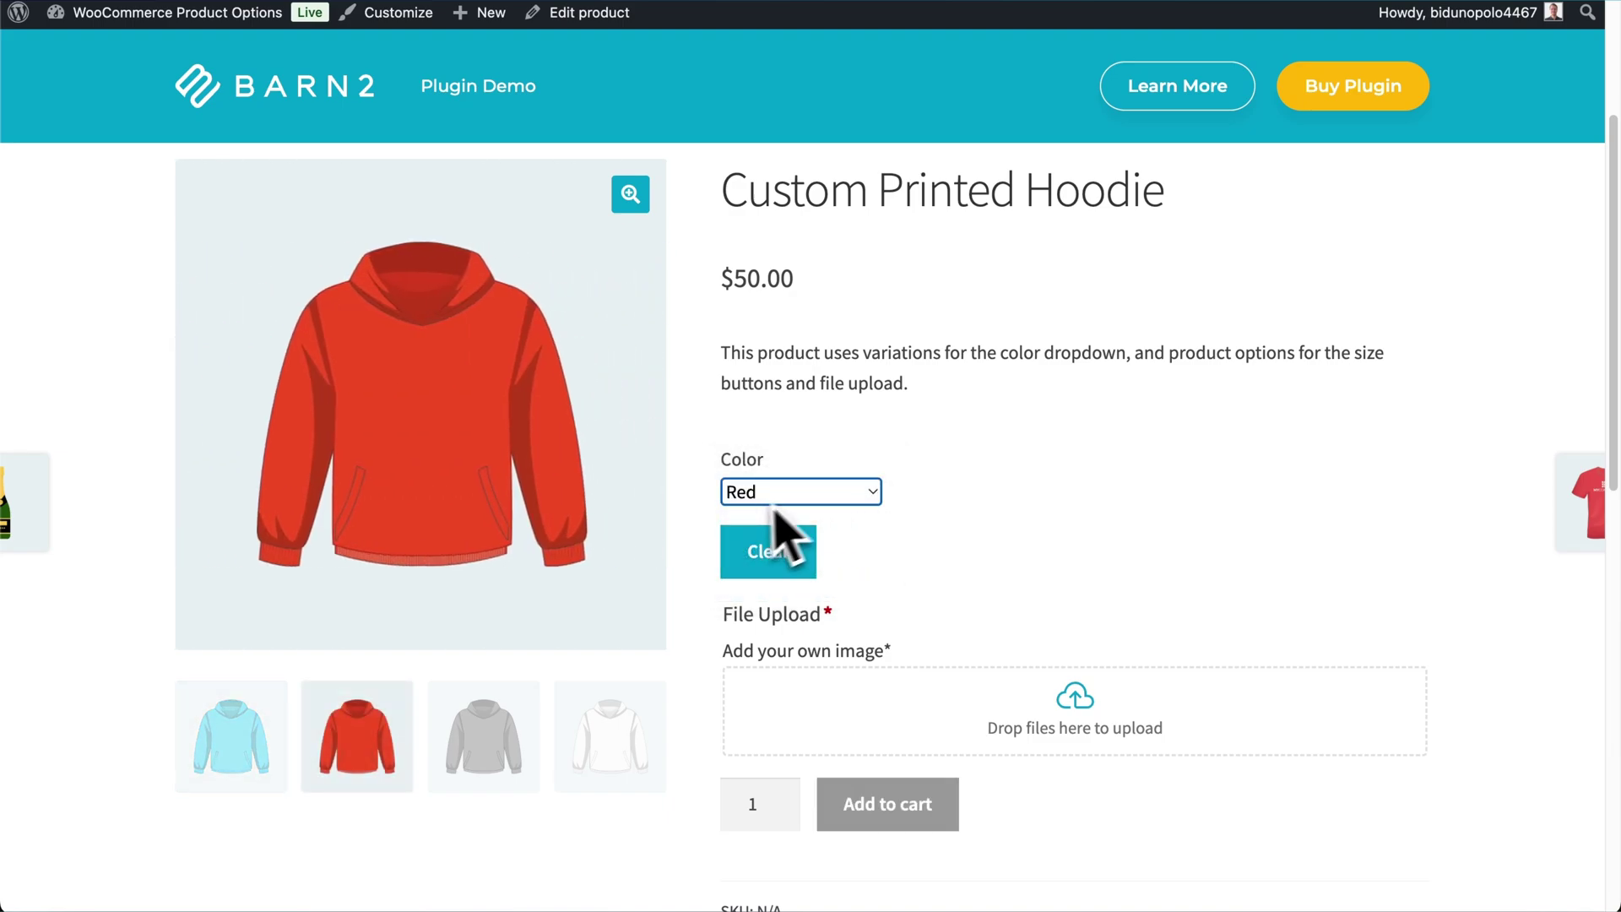
Upload B2 icon.png to the hoodie's file upload option and apply it to the live preview.
{"action": "scroll", "coordinate": [994, 549], "scroll_direction": "down", "scroll_amount": 5}
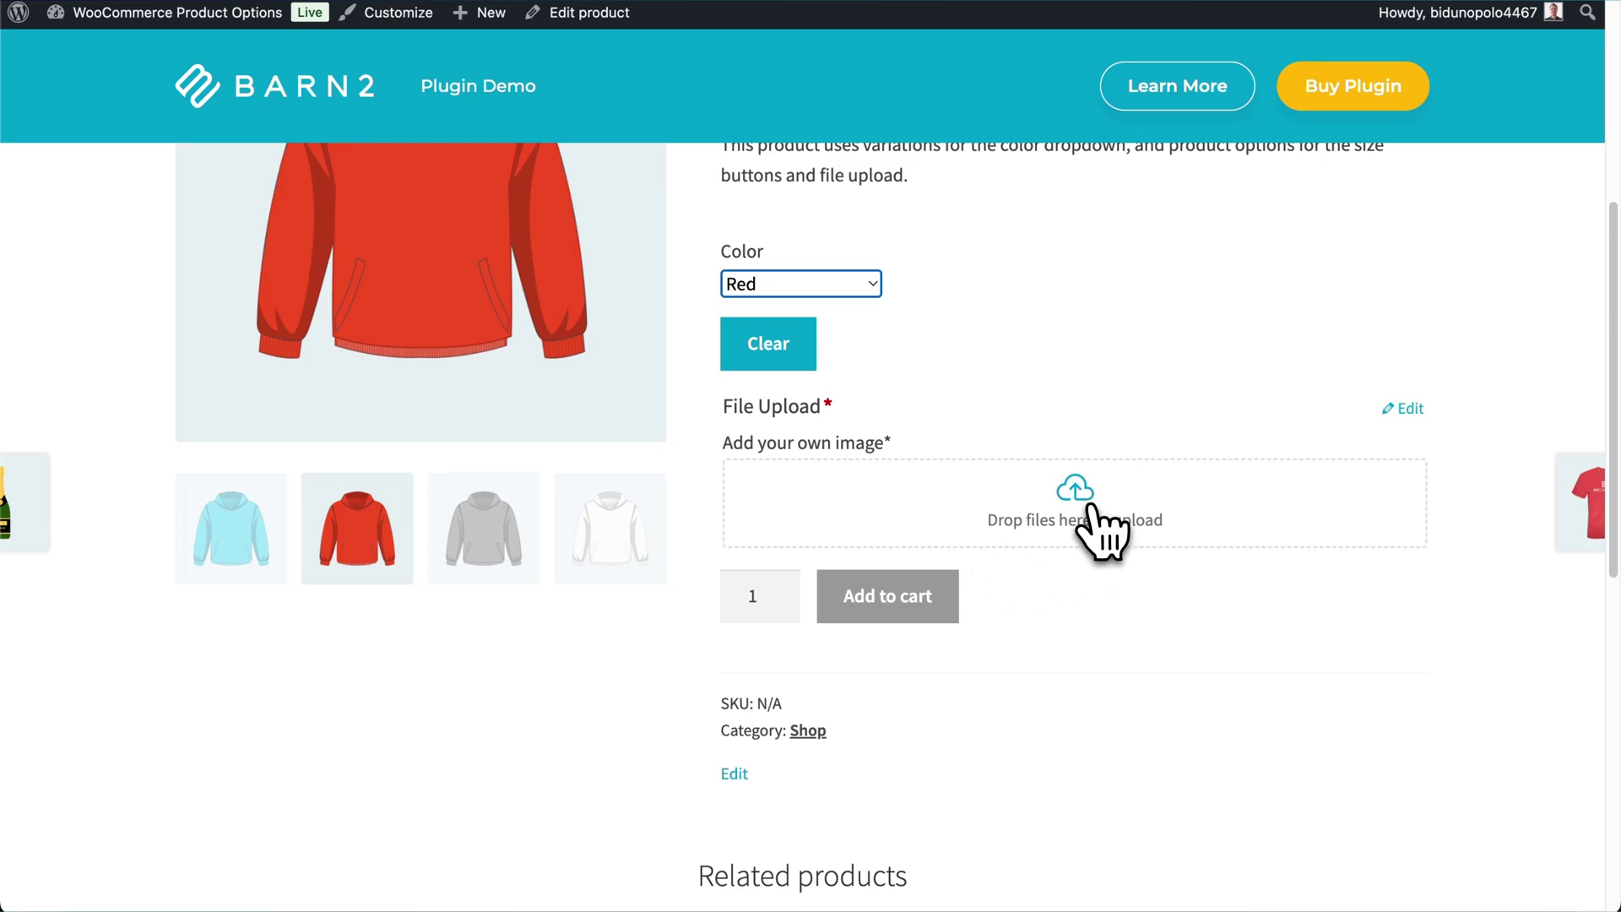
{"action": "left_click", "coordinate": [1090, 507]}
{"action": "left_click_drag", "start_coordinate": [527, 32], "coordinate": [1098, 500]}
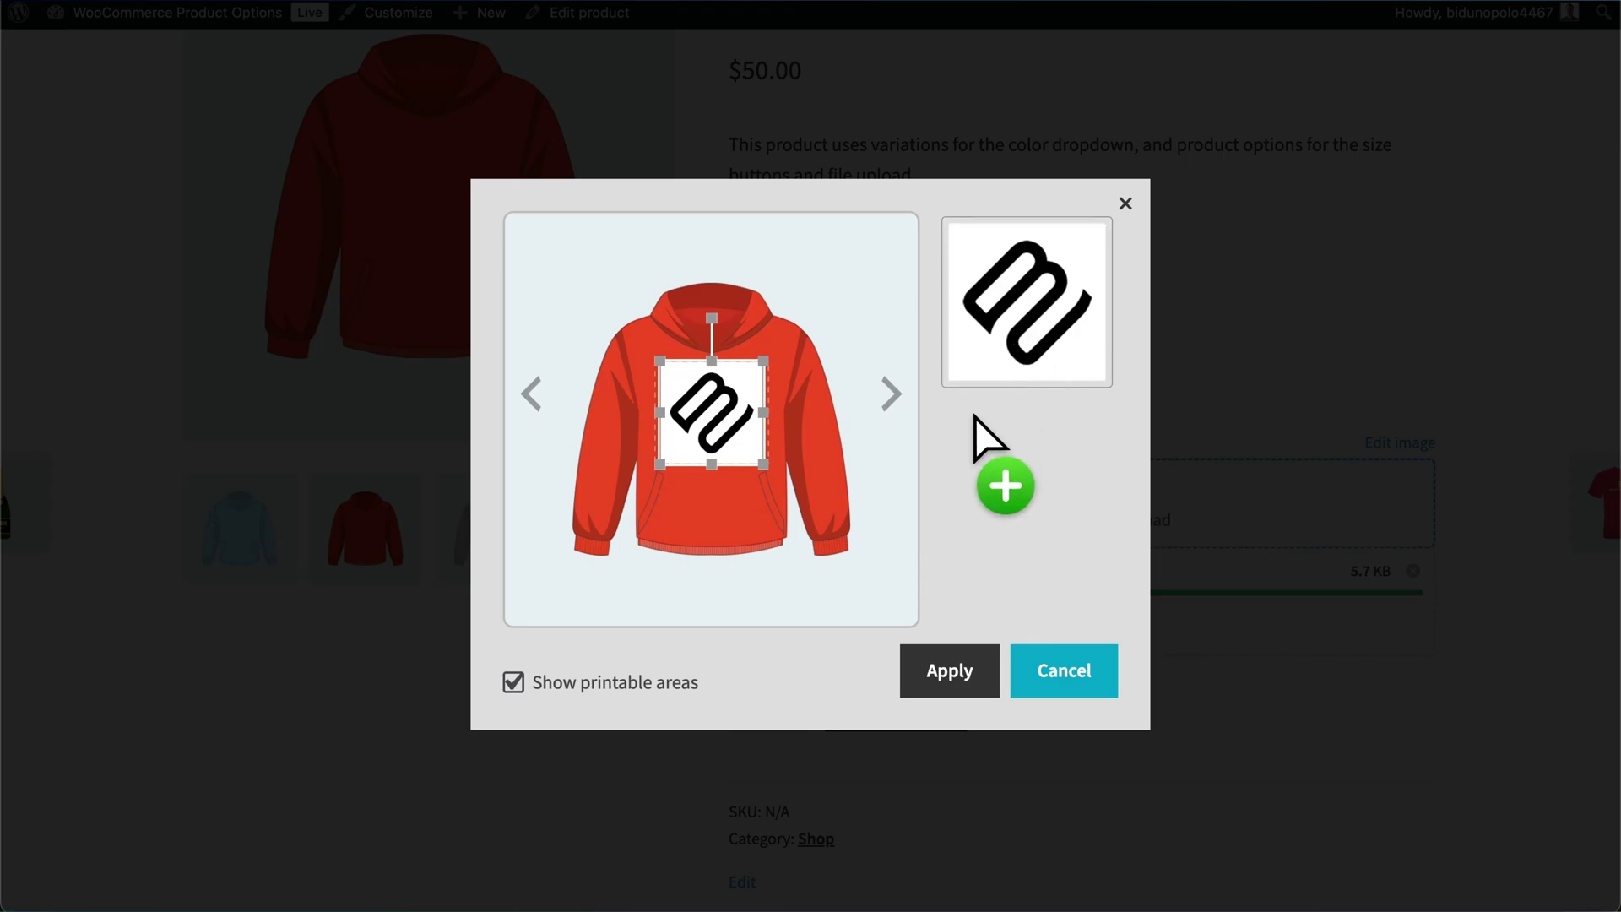
{"action": "left_click", "coordinate": [936, 672]}
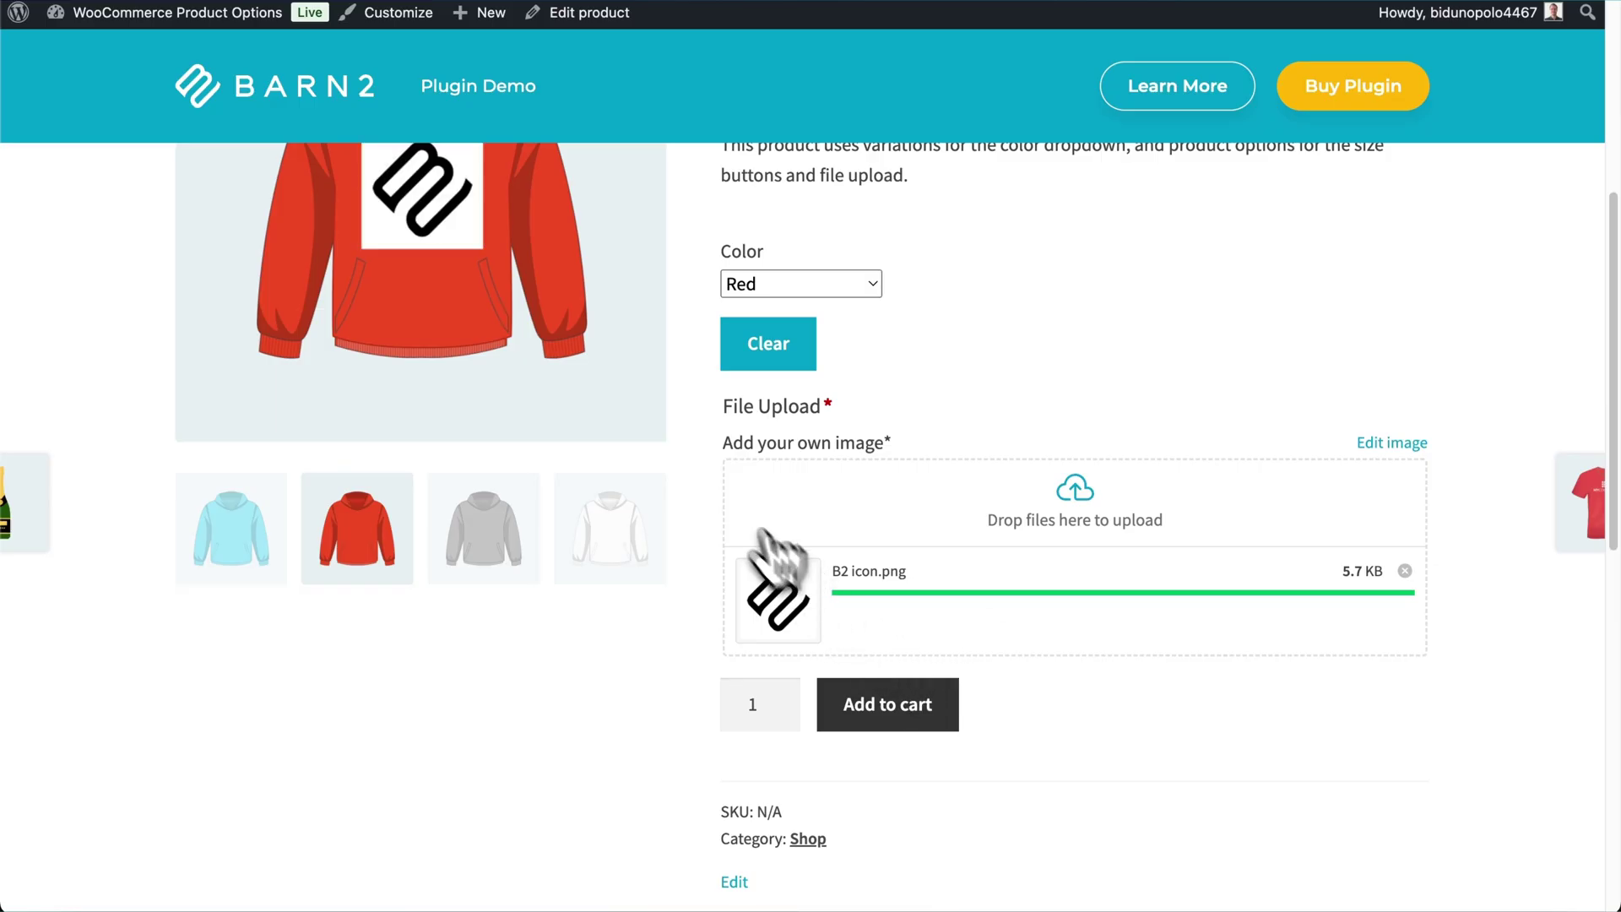
{"action": "scroll", "coordinate": [708, 475], "scroll_direction": "up", "scroll_amount": 3}
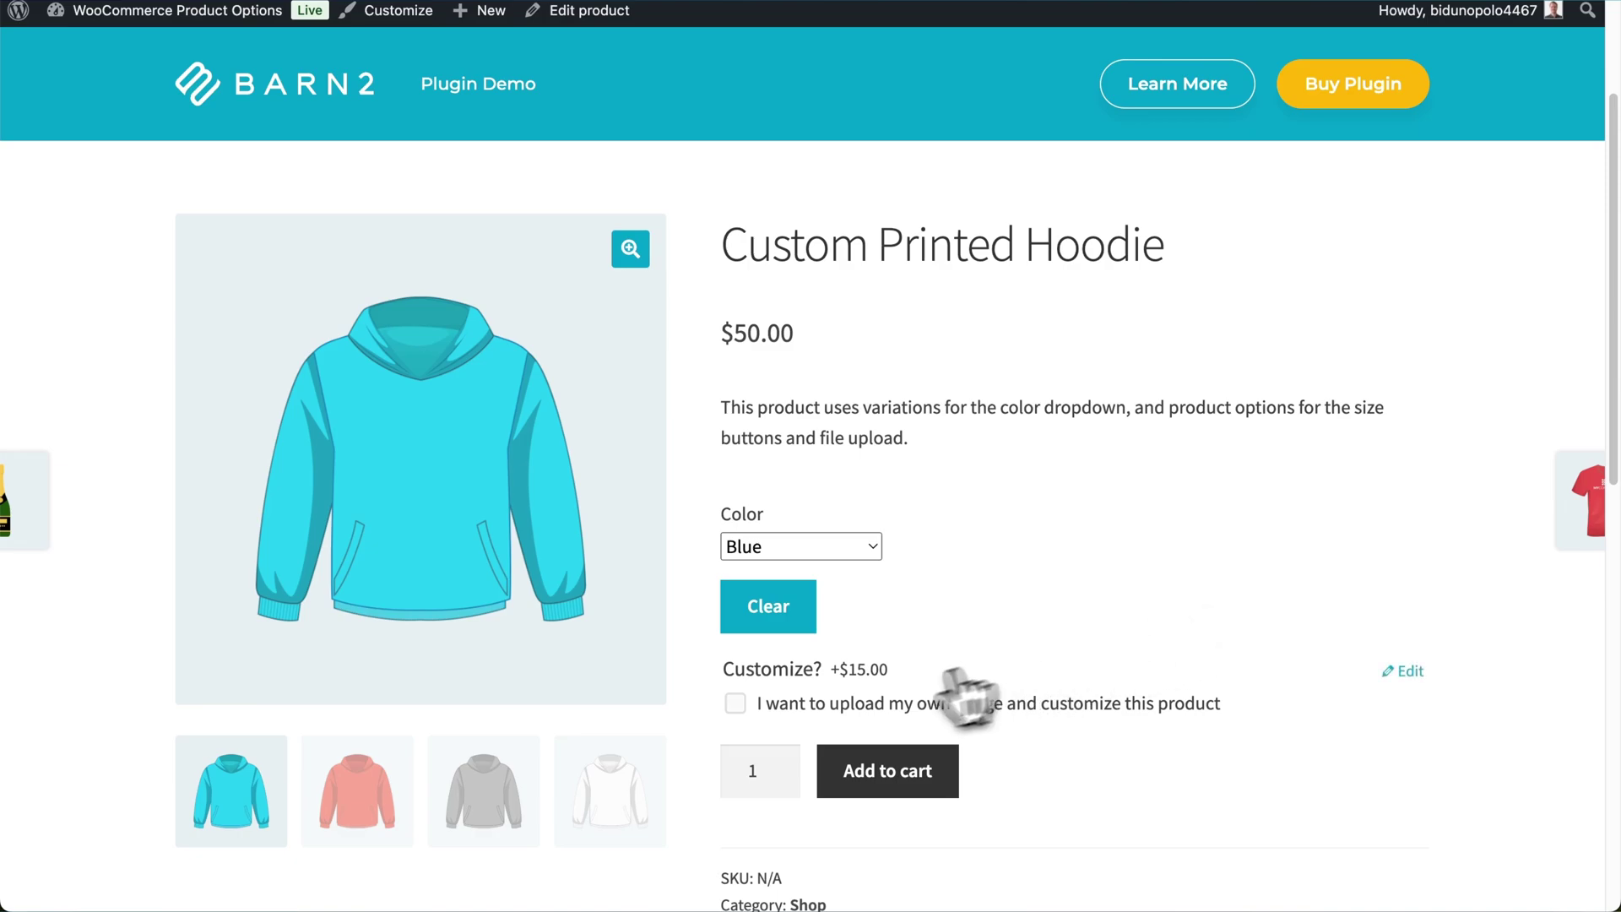
Select "I want to upload my own image and customize this product" on the hoodie page, and toggle it off and on again.
{"action": "left_click", "coordinate": [736, 704]}
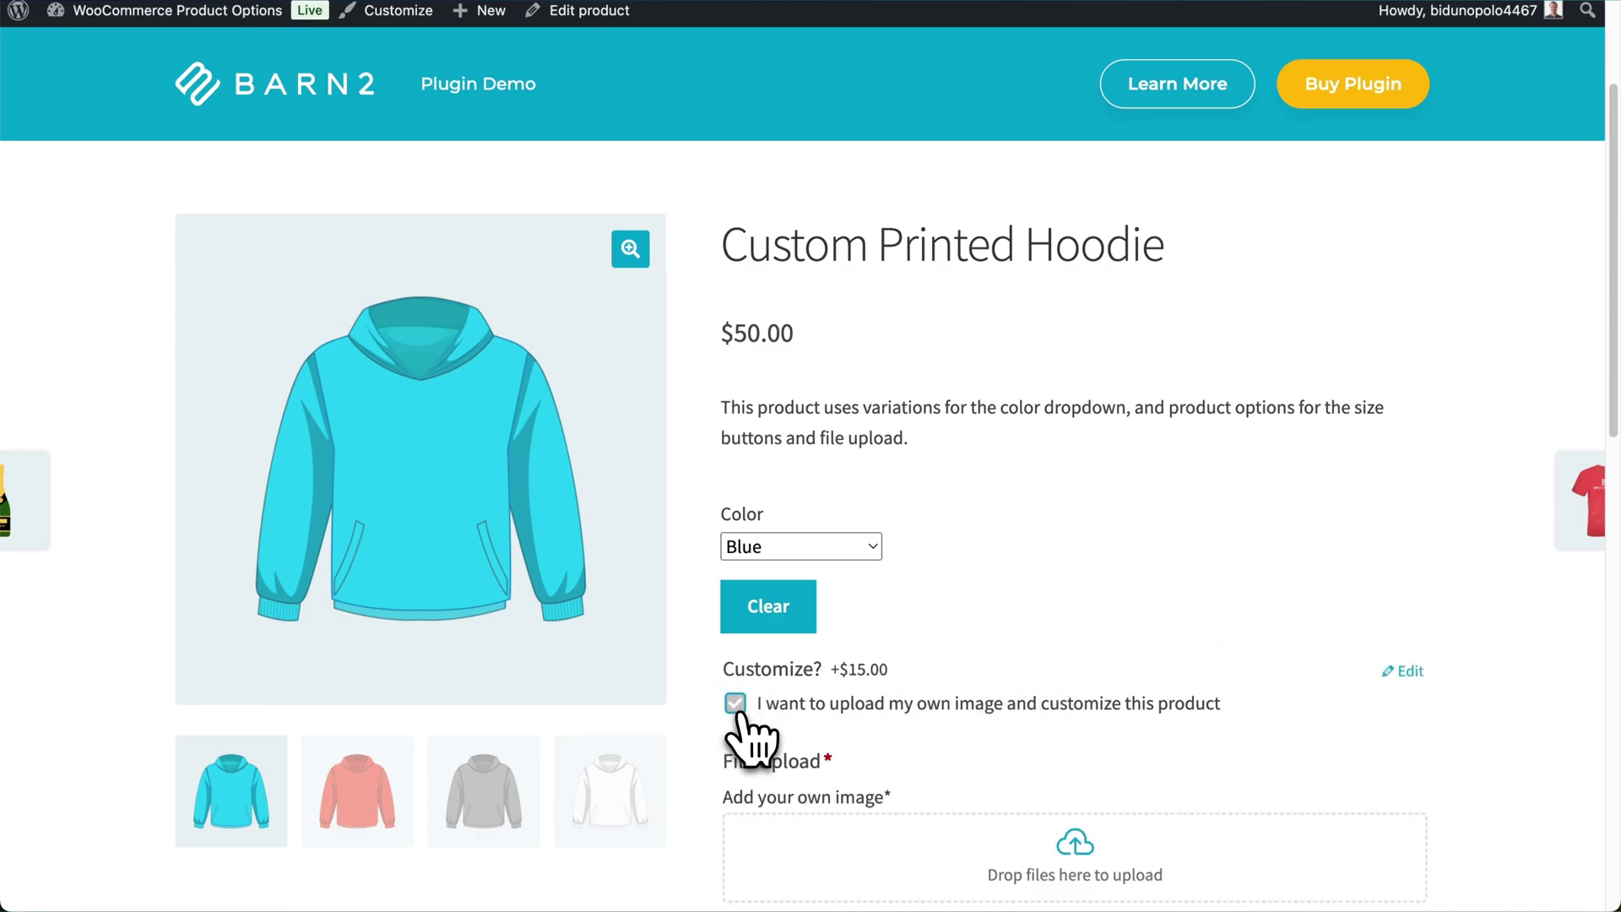
{"action": "scroll", "coordinate": [741, 726], "scroll_direction": "down", "scroll_amount": 5}
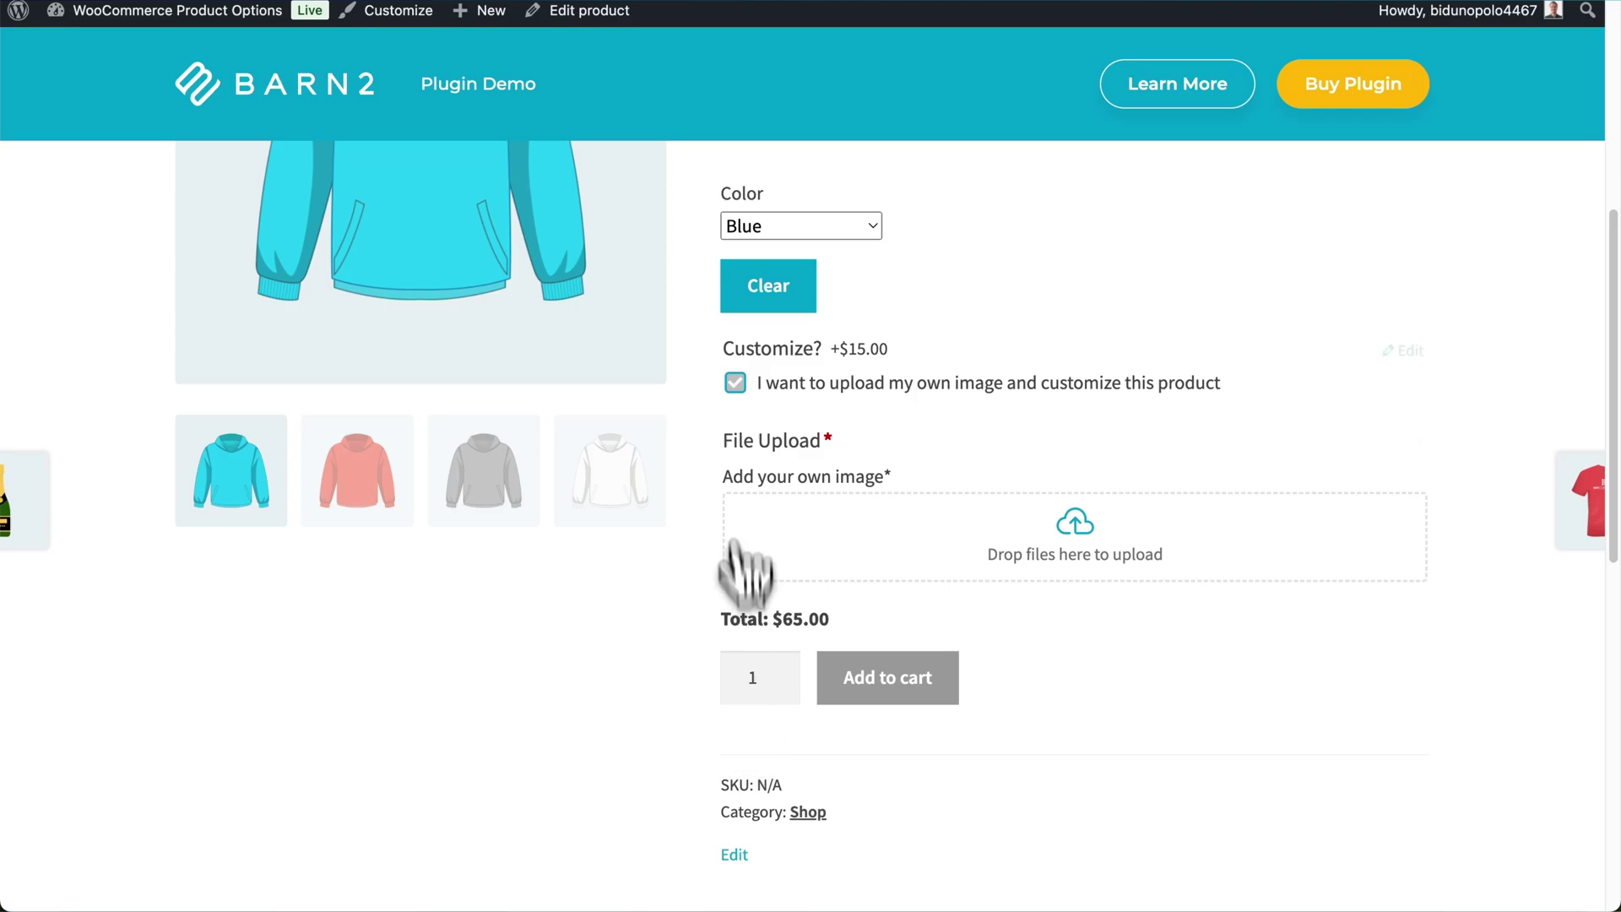
{"action": "left_click", "coordinate": [734, 383]}
{"action": "left_click", "coordinate": [736, 384]}
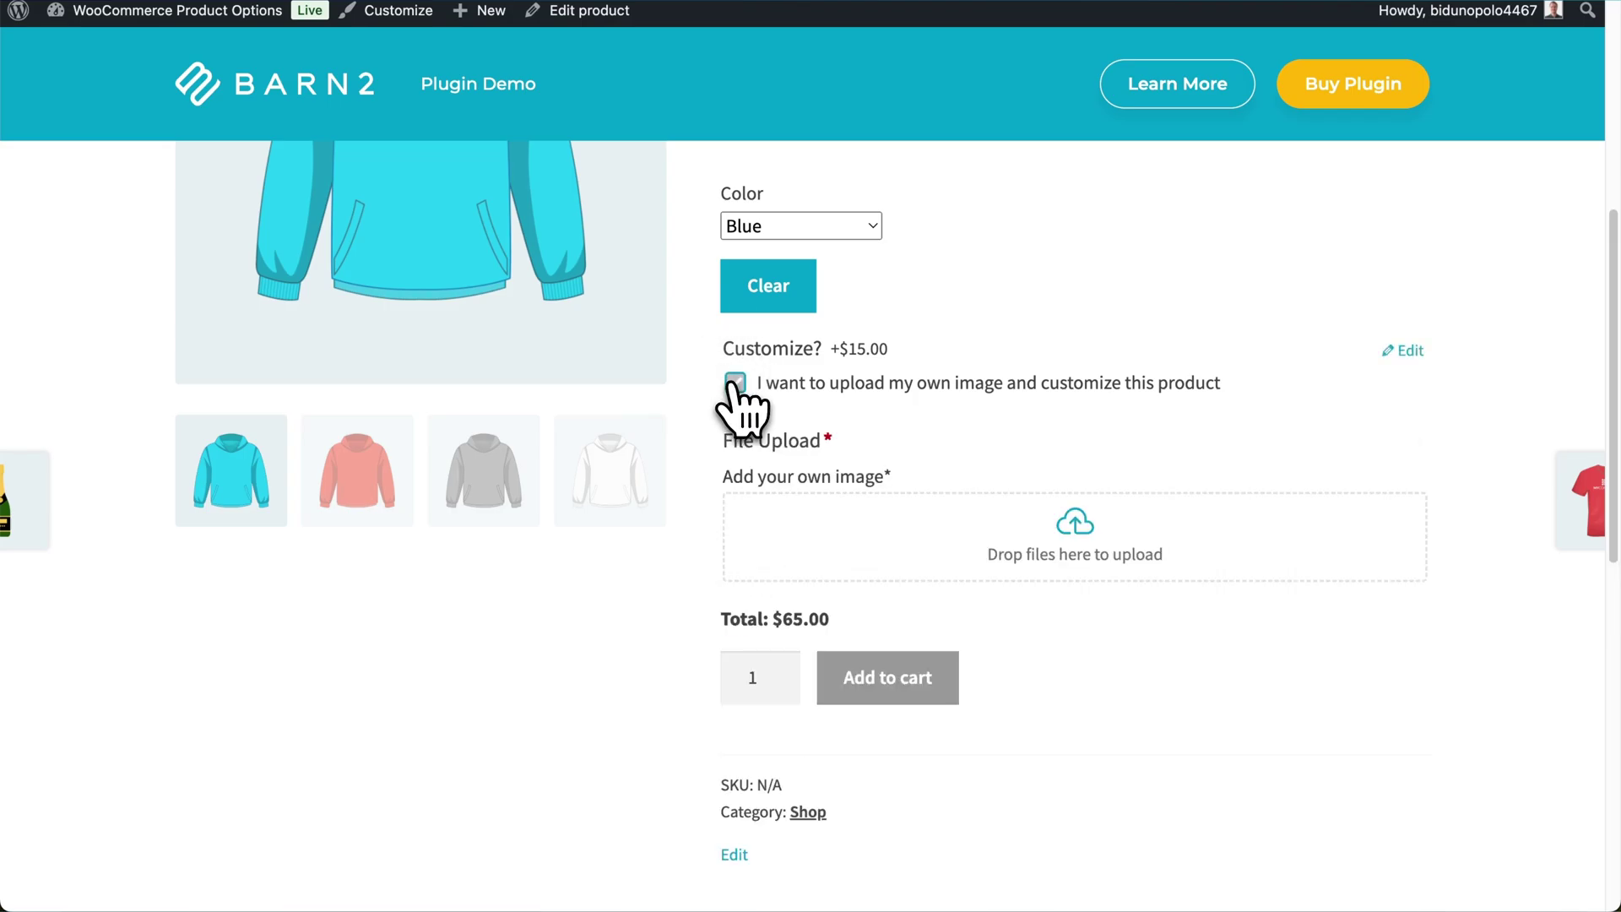
Toggle the hoodie's image customization checkbox and examine the File Upload option's settings in its option group.
{"action": "left_click", "coordinate": [735, 385]}
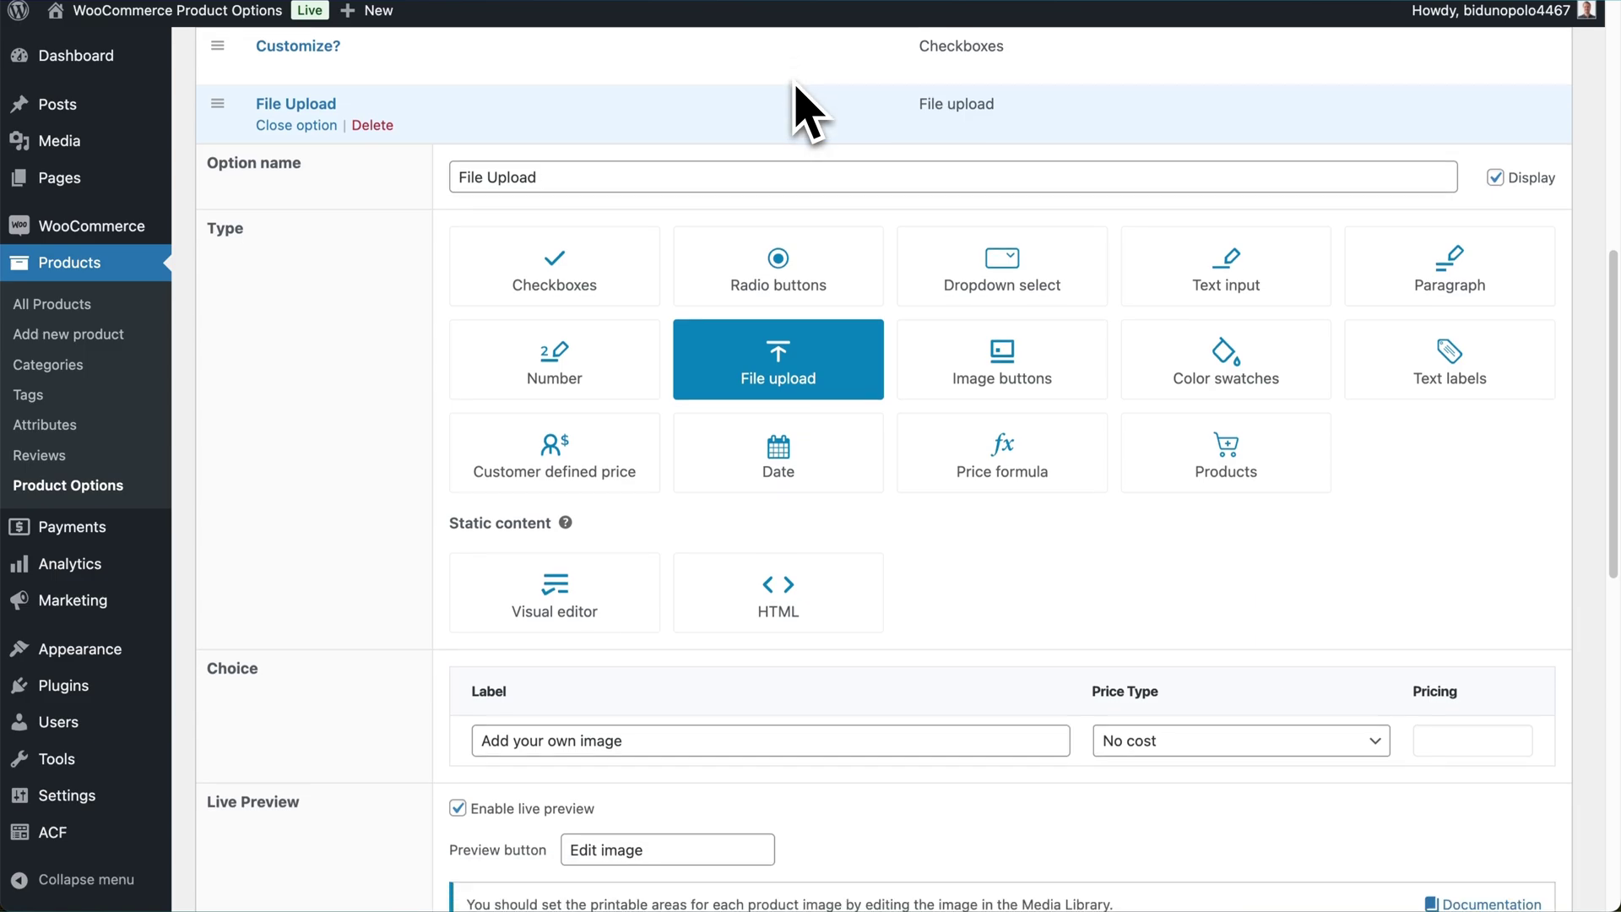
{"action": "scroll", "coordinate": [798, 110], "scroll_direction": "down", "scroll_amount": 5}
{"action": "scroll", "coordinate": [798, 109], "scroll_direction": "down", "scroll_amount": 6}
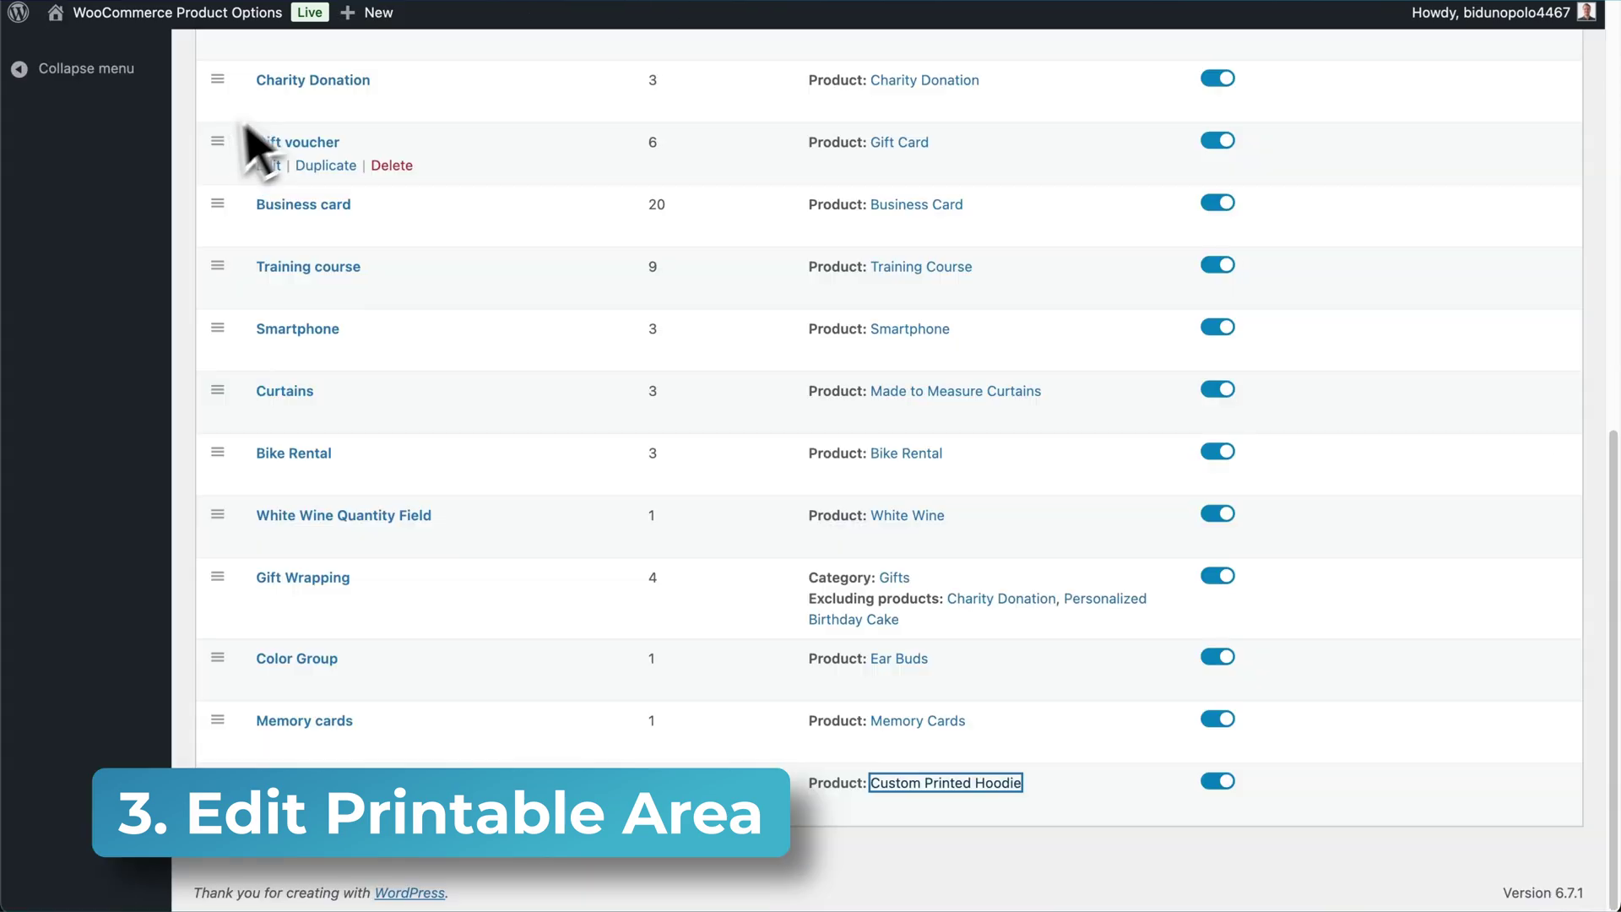
Open the white Hoodie 4 image from the Media Library for editing its printable areas.
{"action": "scroll", "coordinate": [246, 138], "scroll_direction": "up", "scroll_amount": 10}
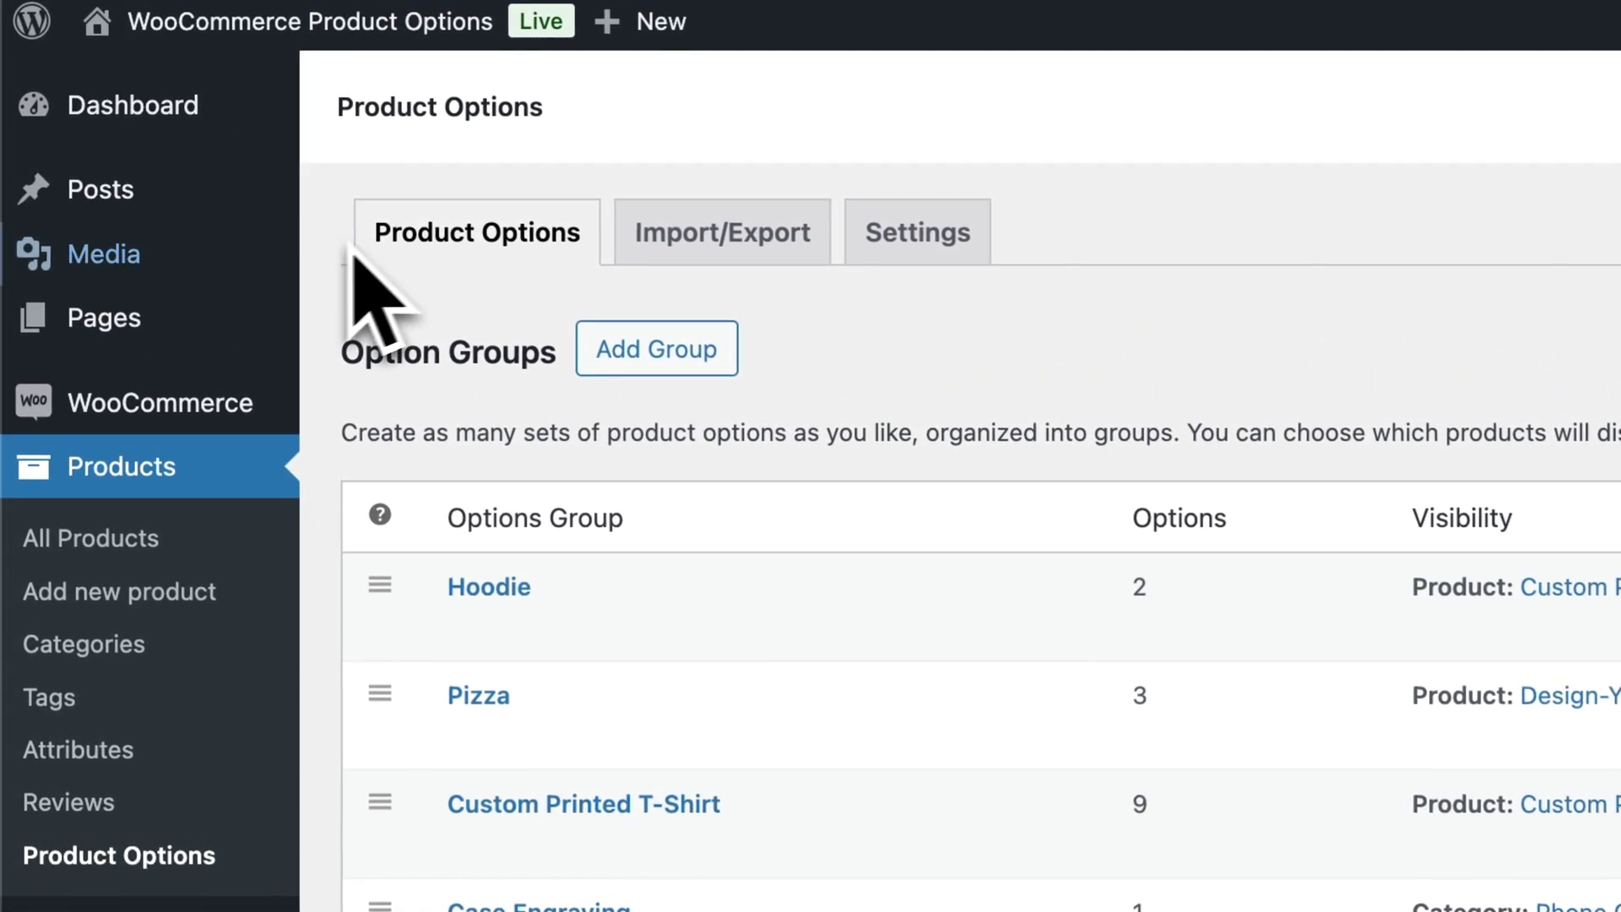
{"action": "mouse_move", "coordinate": [95, 141]}
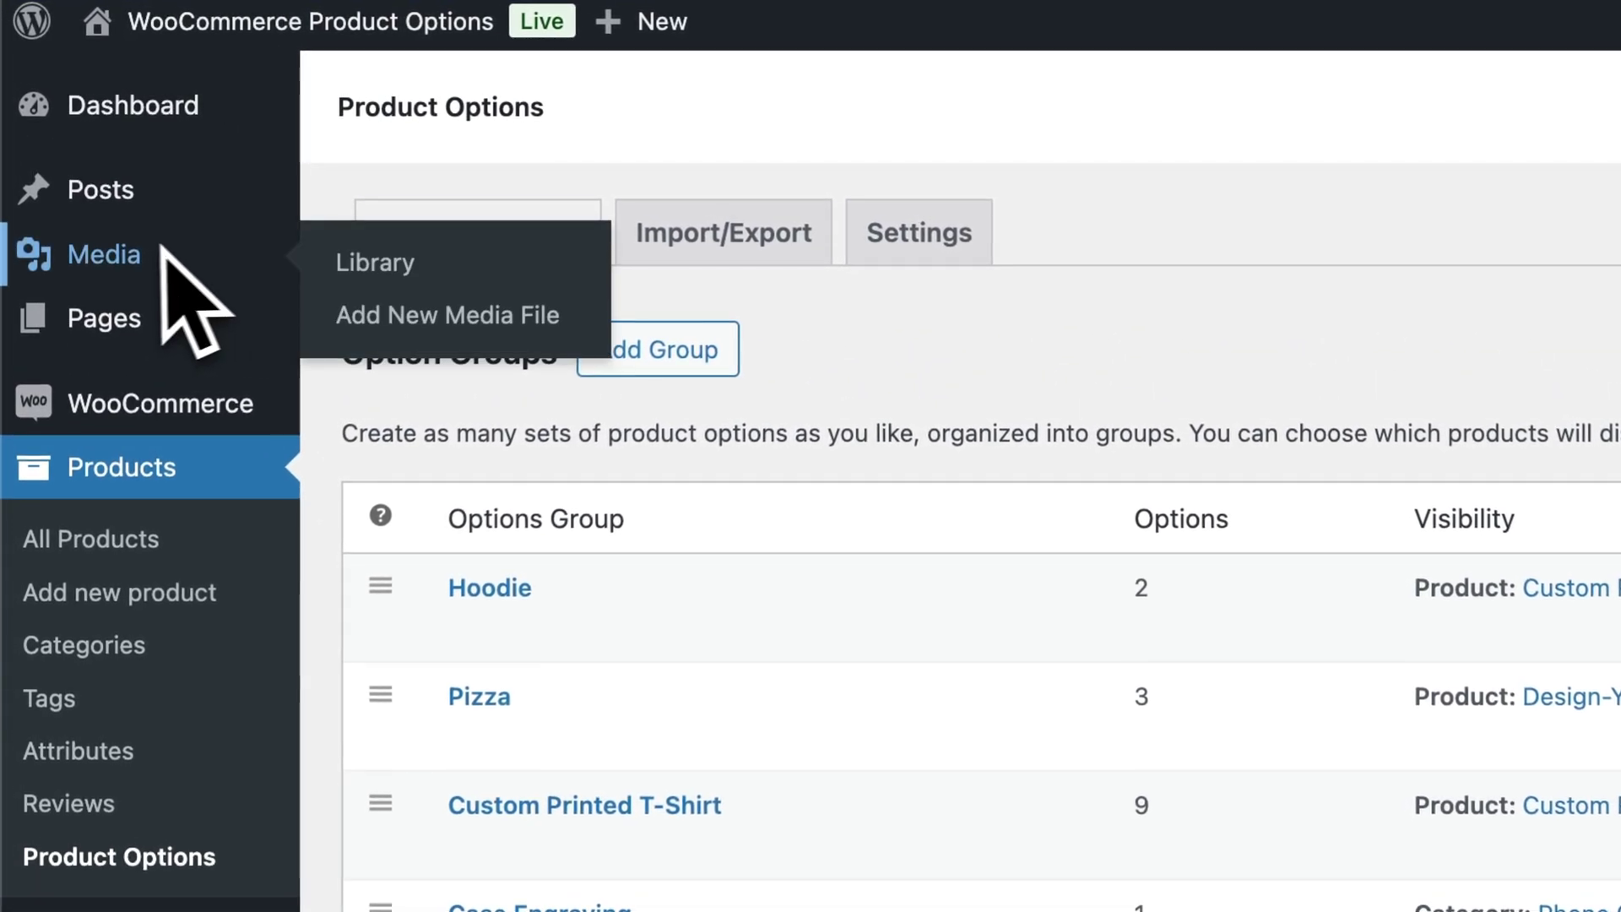
{"action": "left_click", "coordinate": [363, 288]}
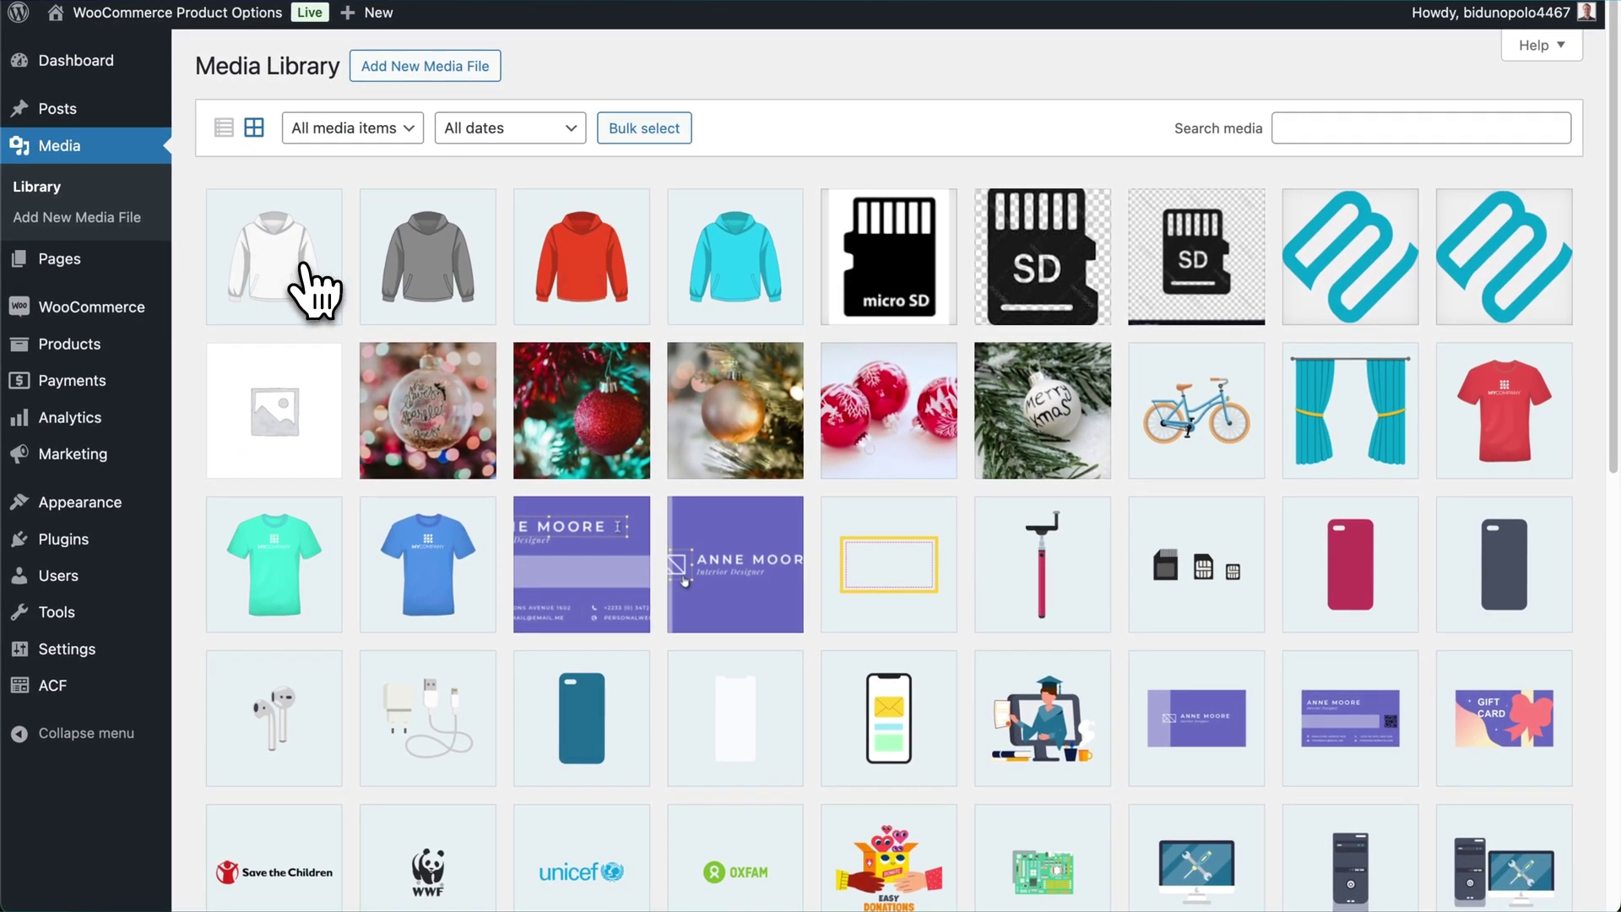
{"action": "left_click", "coordinate": [301, 287]}
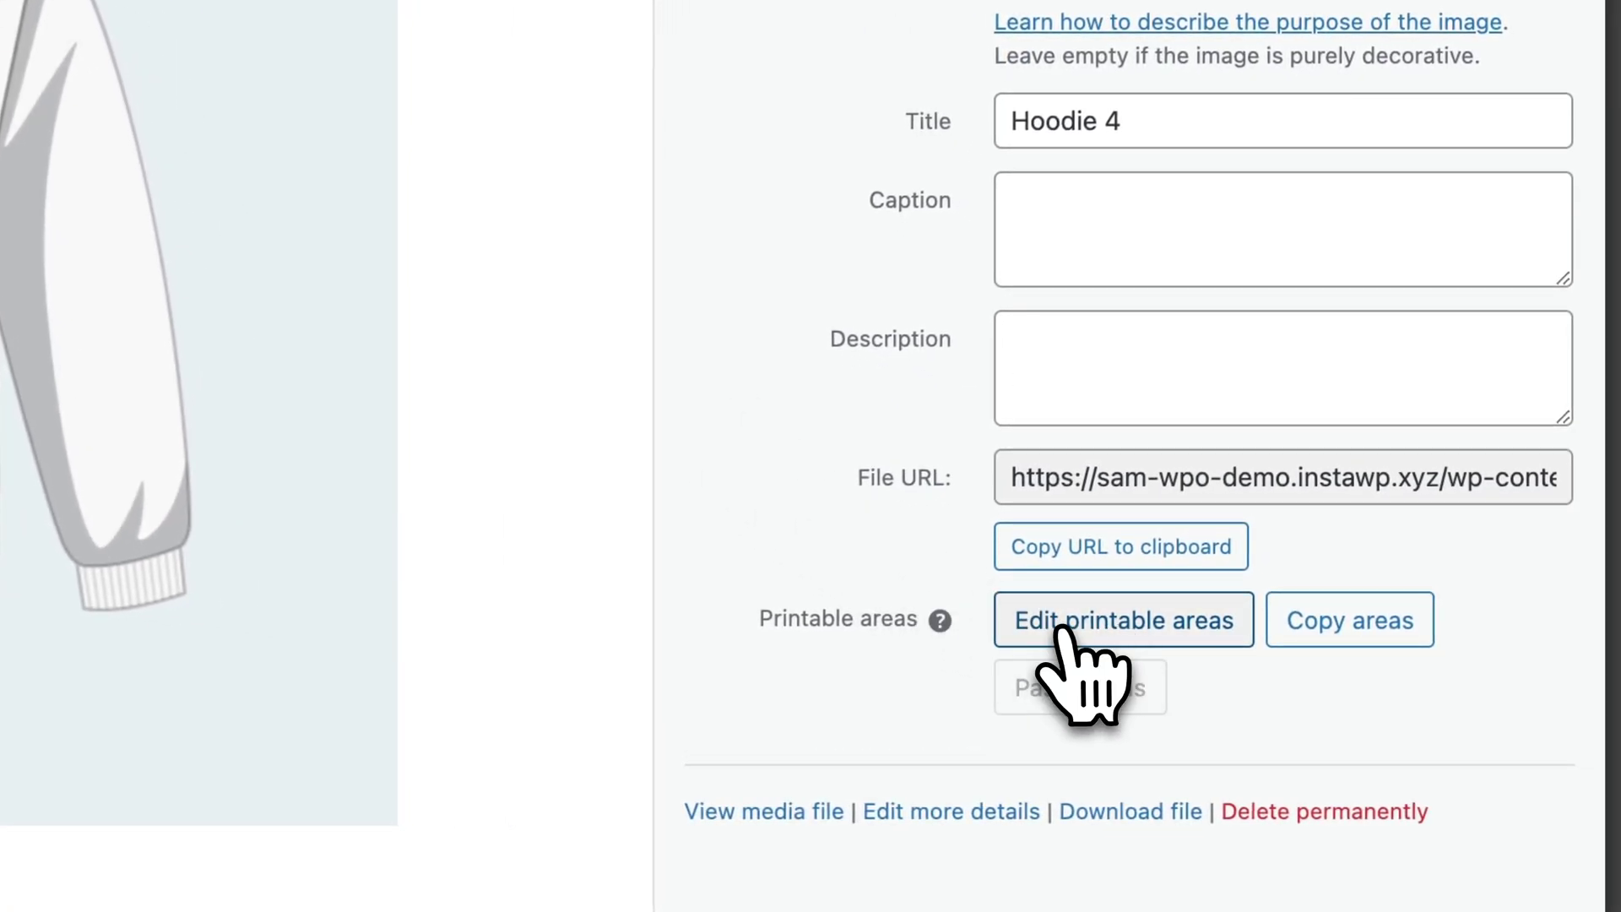
{"action": "left_click", "coordinate": [1138, 635]}
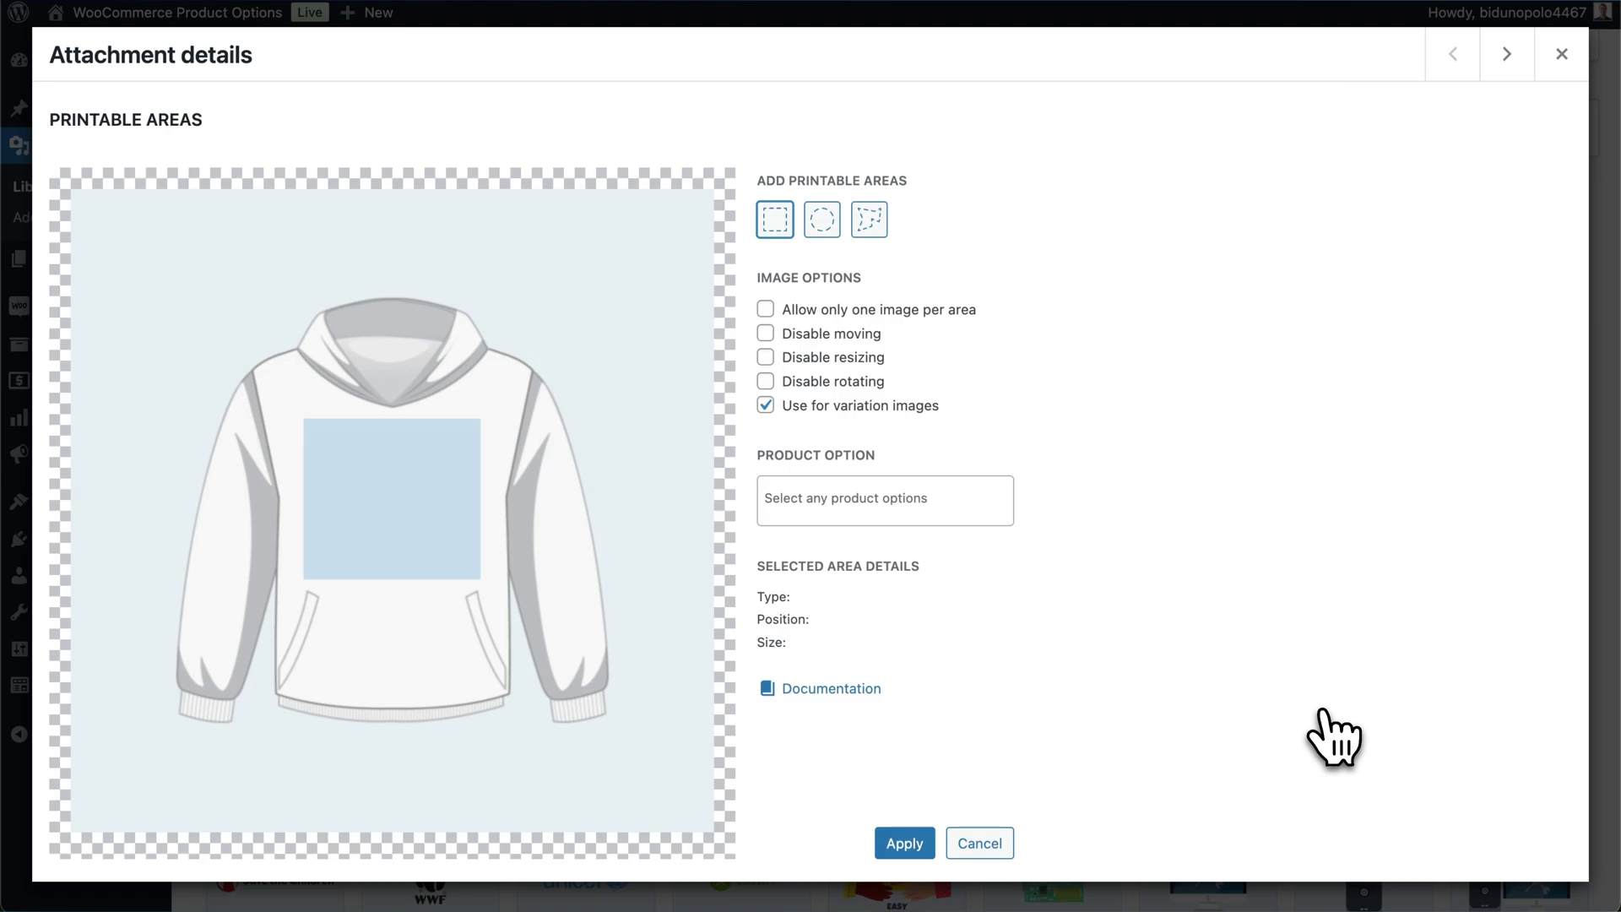
Add a circular printable area and shrink it to about 69 × 69 on the white hoodie's upper chest.
{"action": "left_click", "coordinate": [823, 224]}
{"action": "left_click_drag", "start_coordinate": [412, 458], "coordinate": [398, 586]}
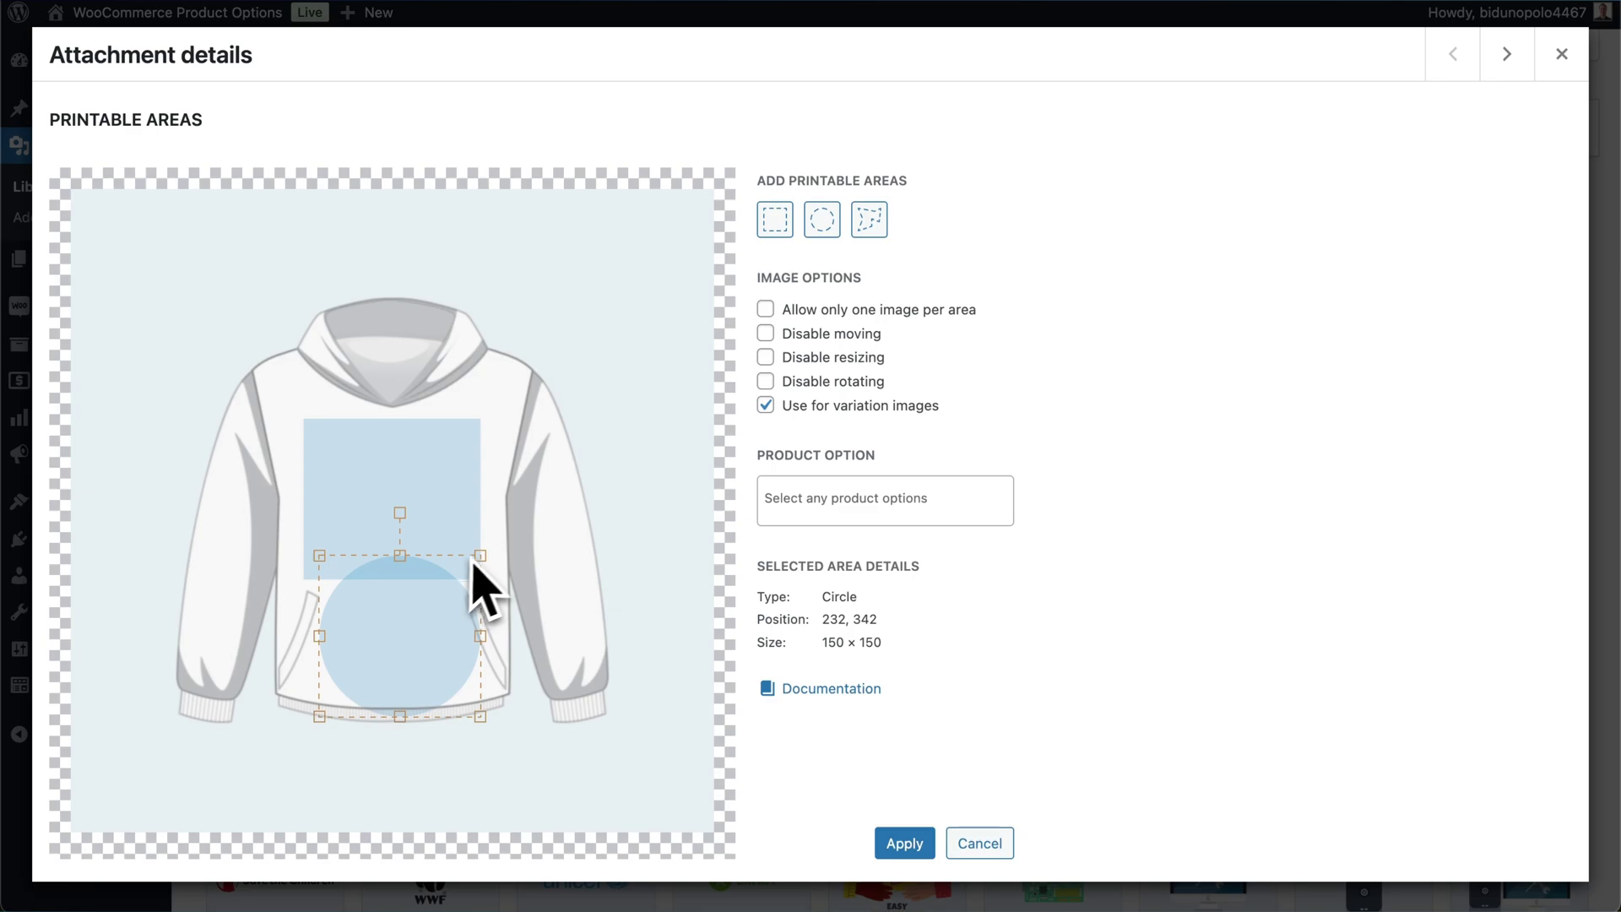
{"action": "left_click_drag", "start_coordinate": [481, 556], "coordinate": [466, 425]}
Shorten the rectangular printable area to about 165 × 74 and move the circular area to about 323, 202.
{"action": "left_click", "coordinate": [440, 520]}
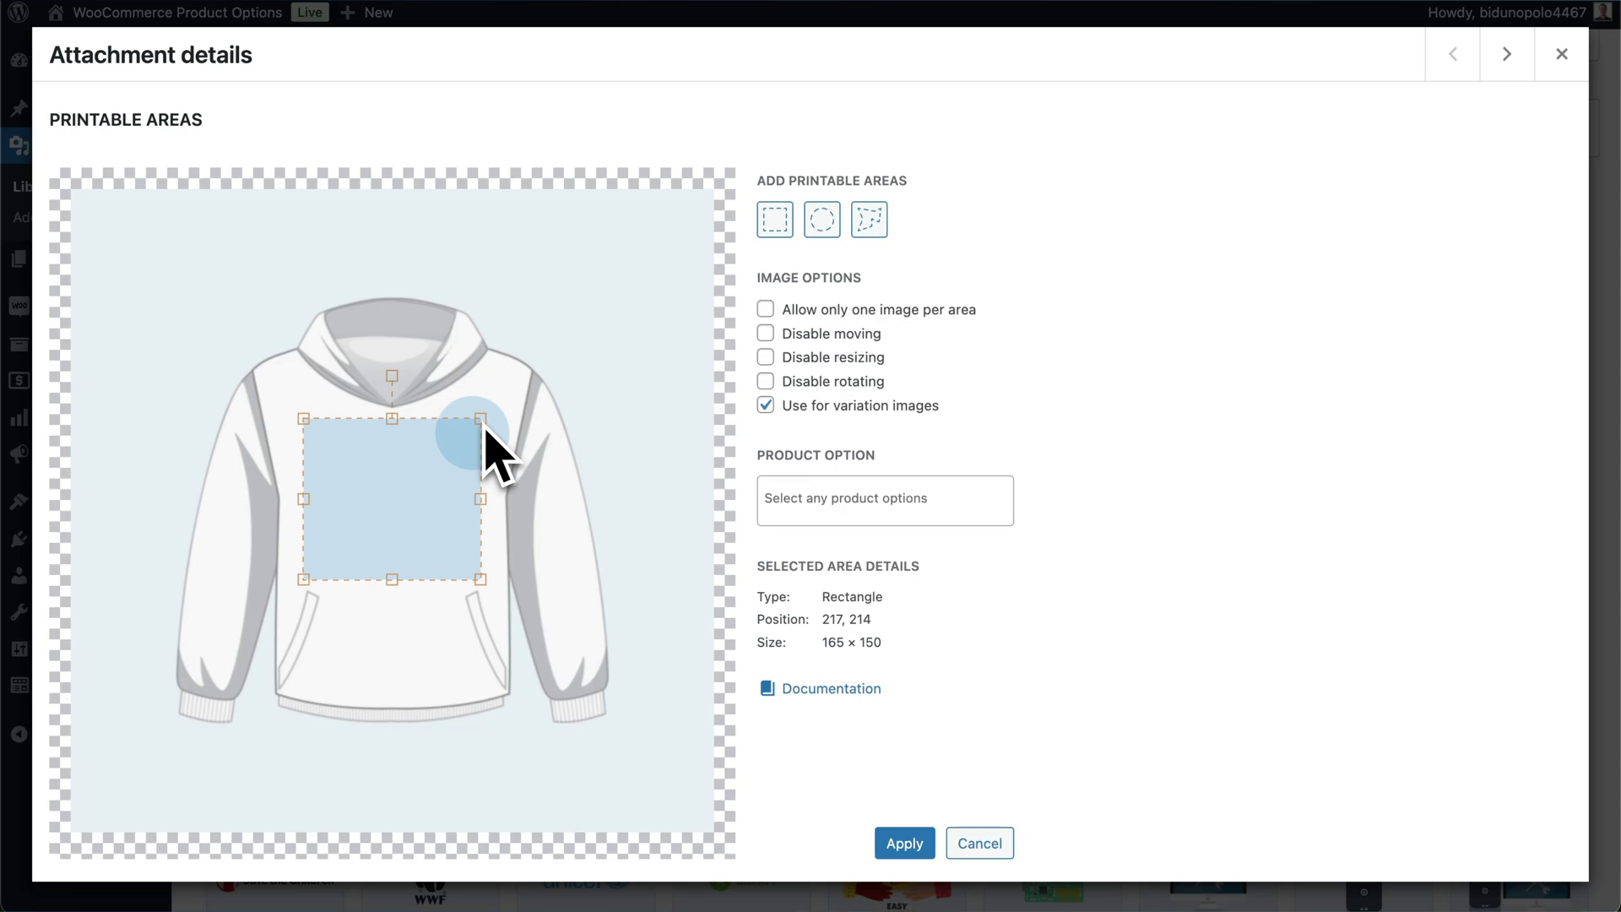
{"action": "left_click_drag", "start_coordinate": [393, 427], "coordinate": [393, 502]}
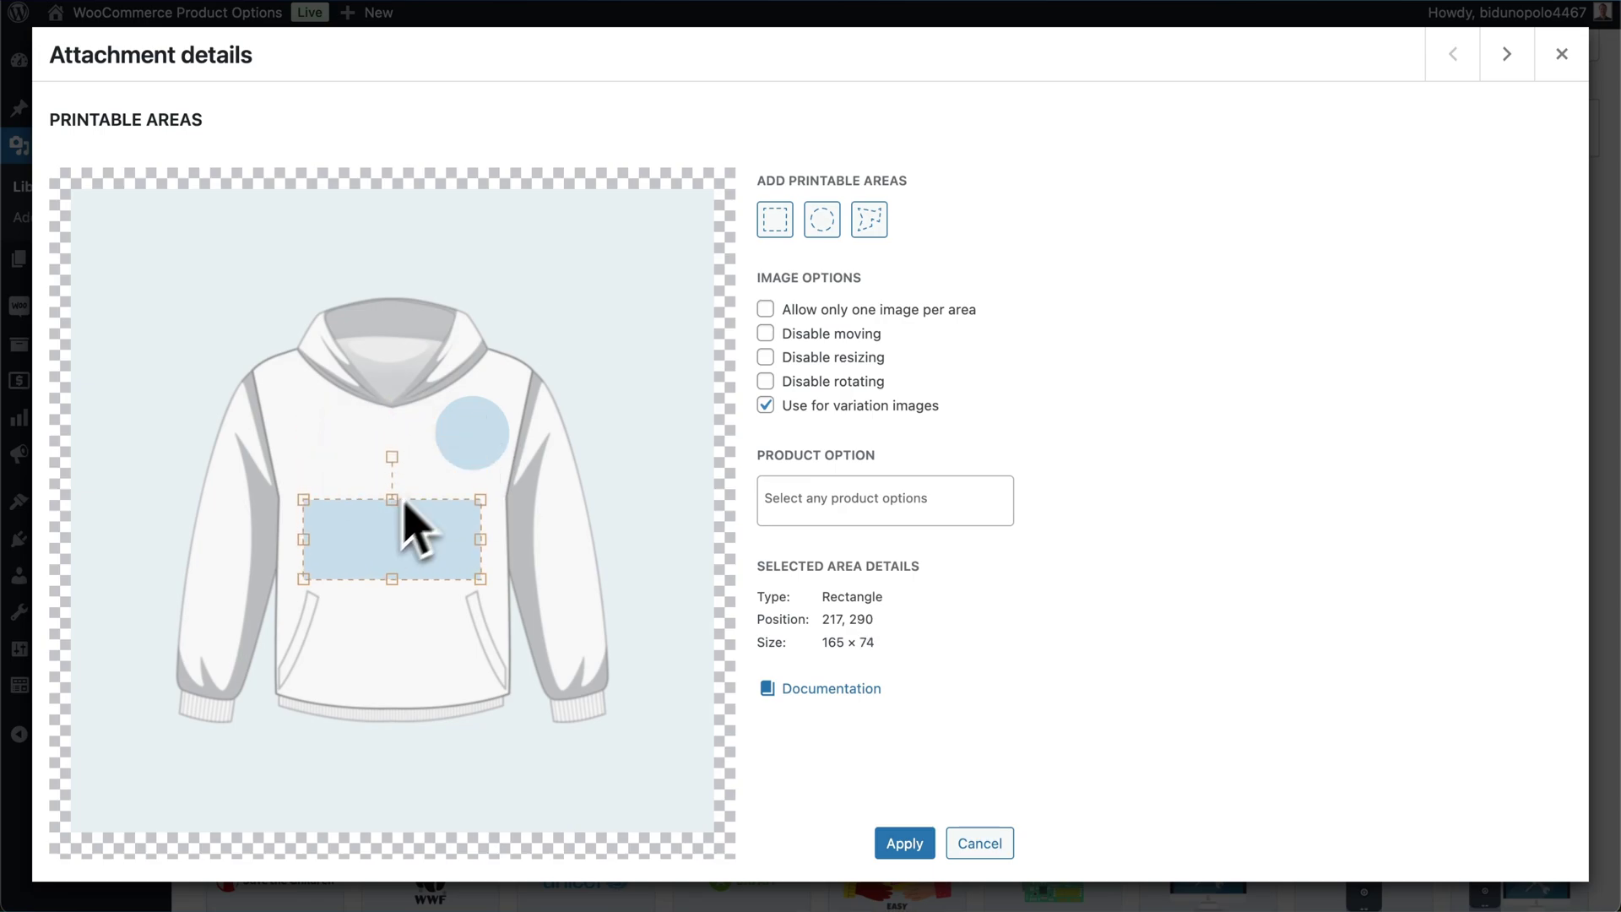
{"action": "left_click_drag", "start_coordinate": [477, 419], "coordinate": [460, 430]}
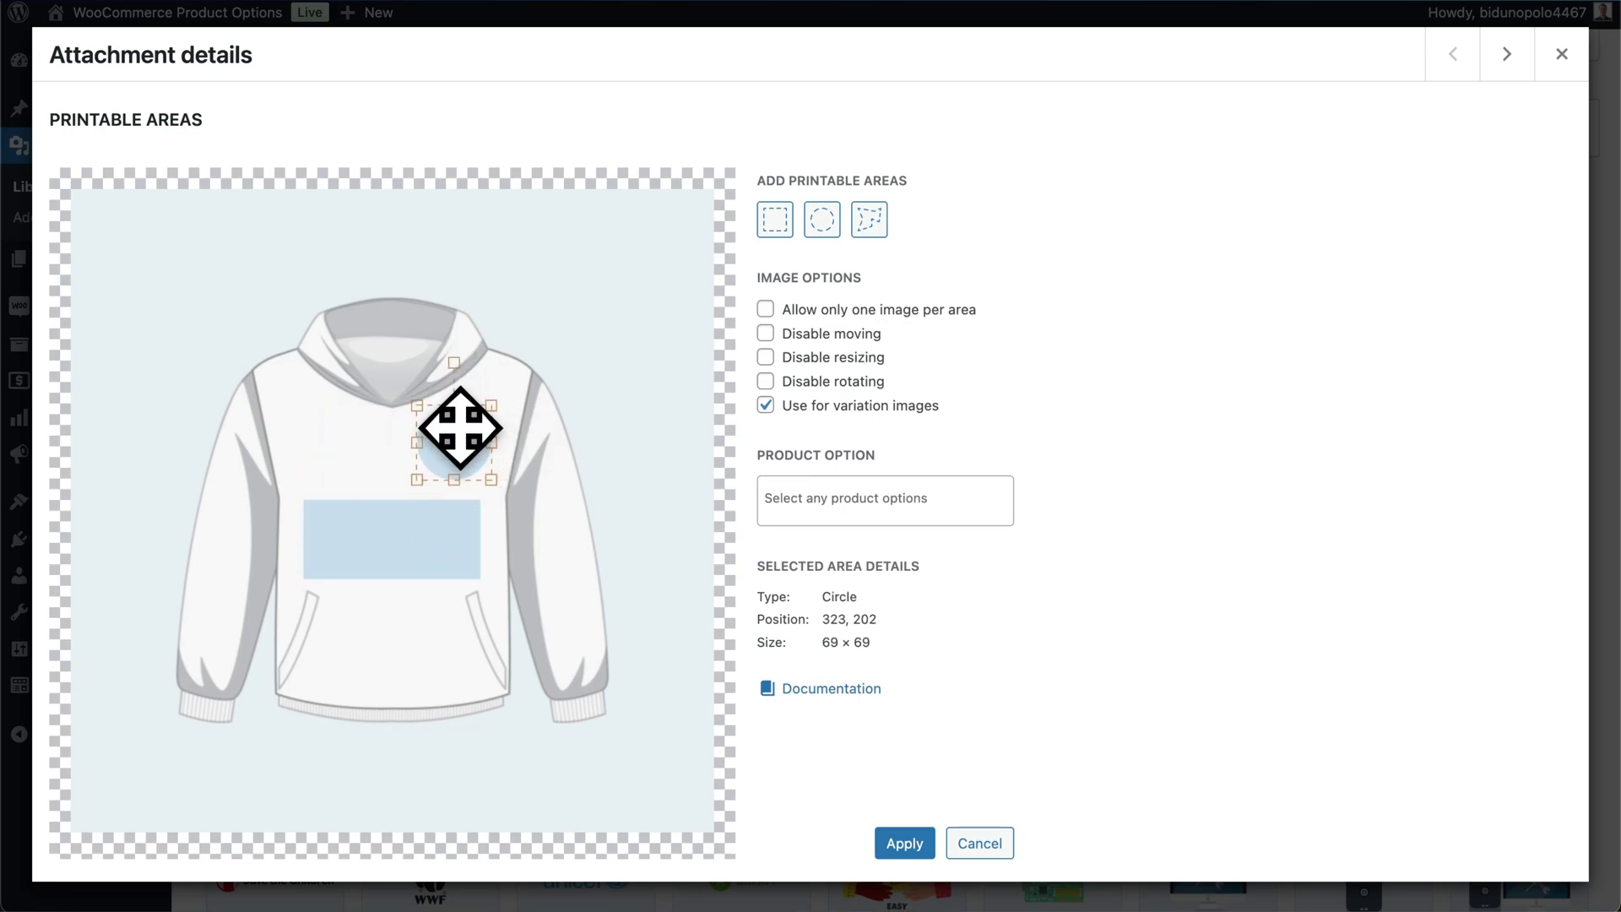
Draw a triangular polyline printable area of about 70 × 78 on the chest opposite the circle.
{"action": "left_click", "coordinate": [867, 222]}
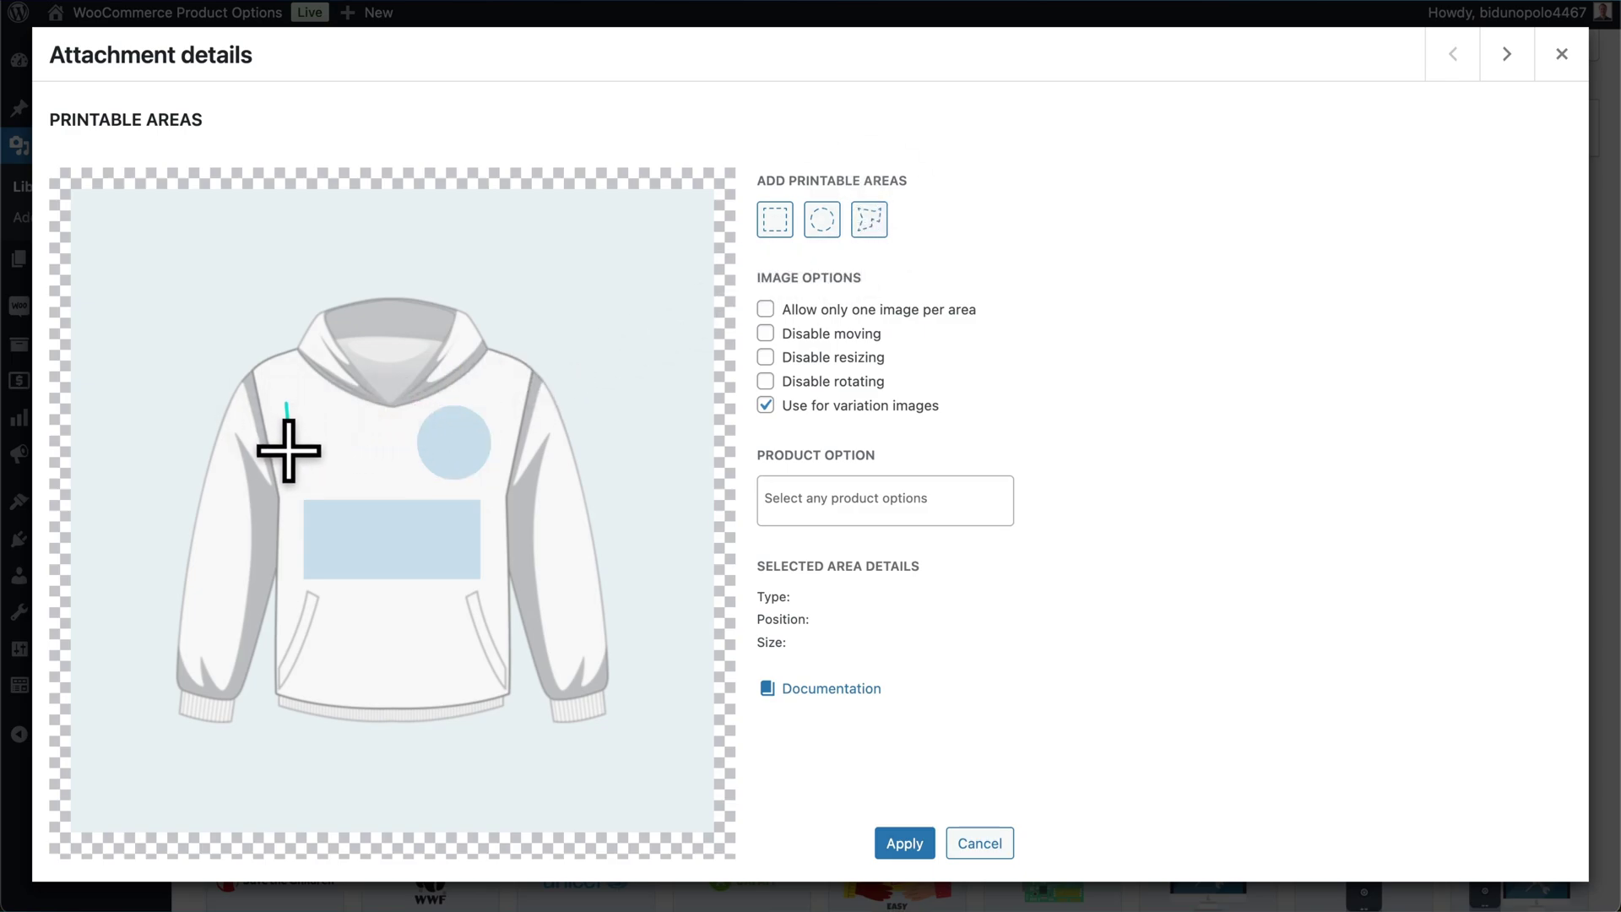
{"action": "left_click", "coordinate": [362, 445]}
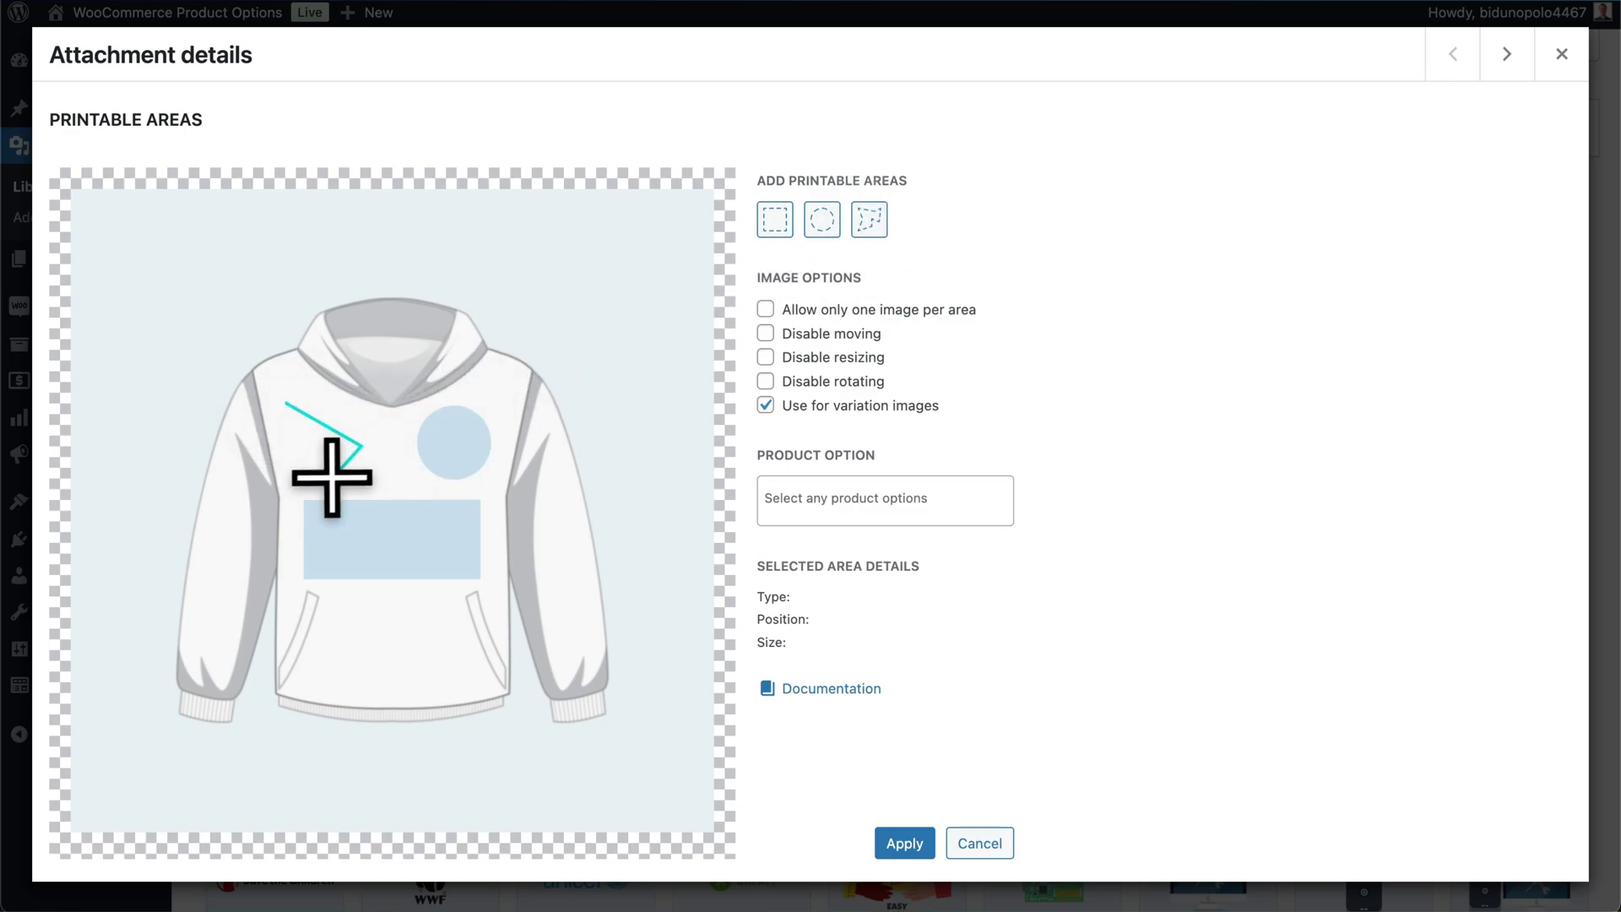
{"action": "left_click", "coordinate": [324, 485]}
{"action": "left_click", "coordinate": [286, 404]}
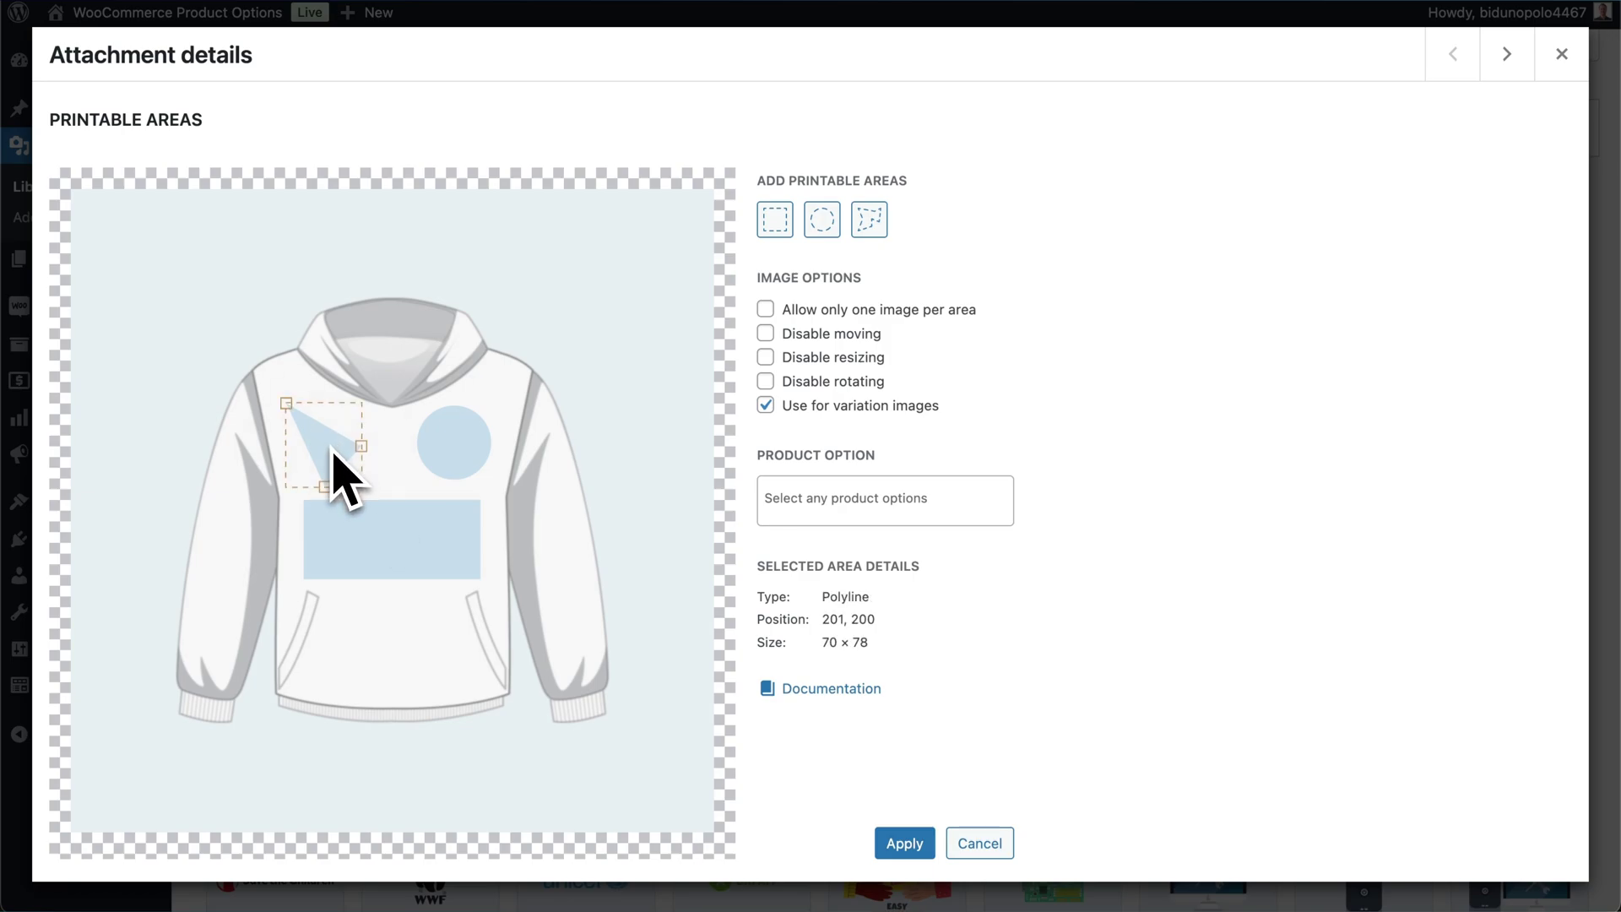
{"action": "left_click", "coordinate": [466, 466]}
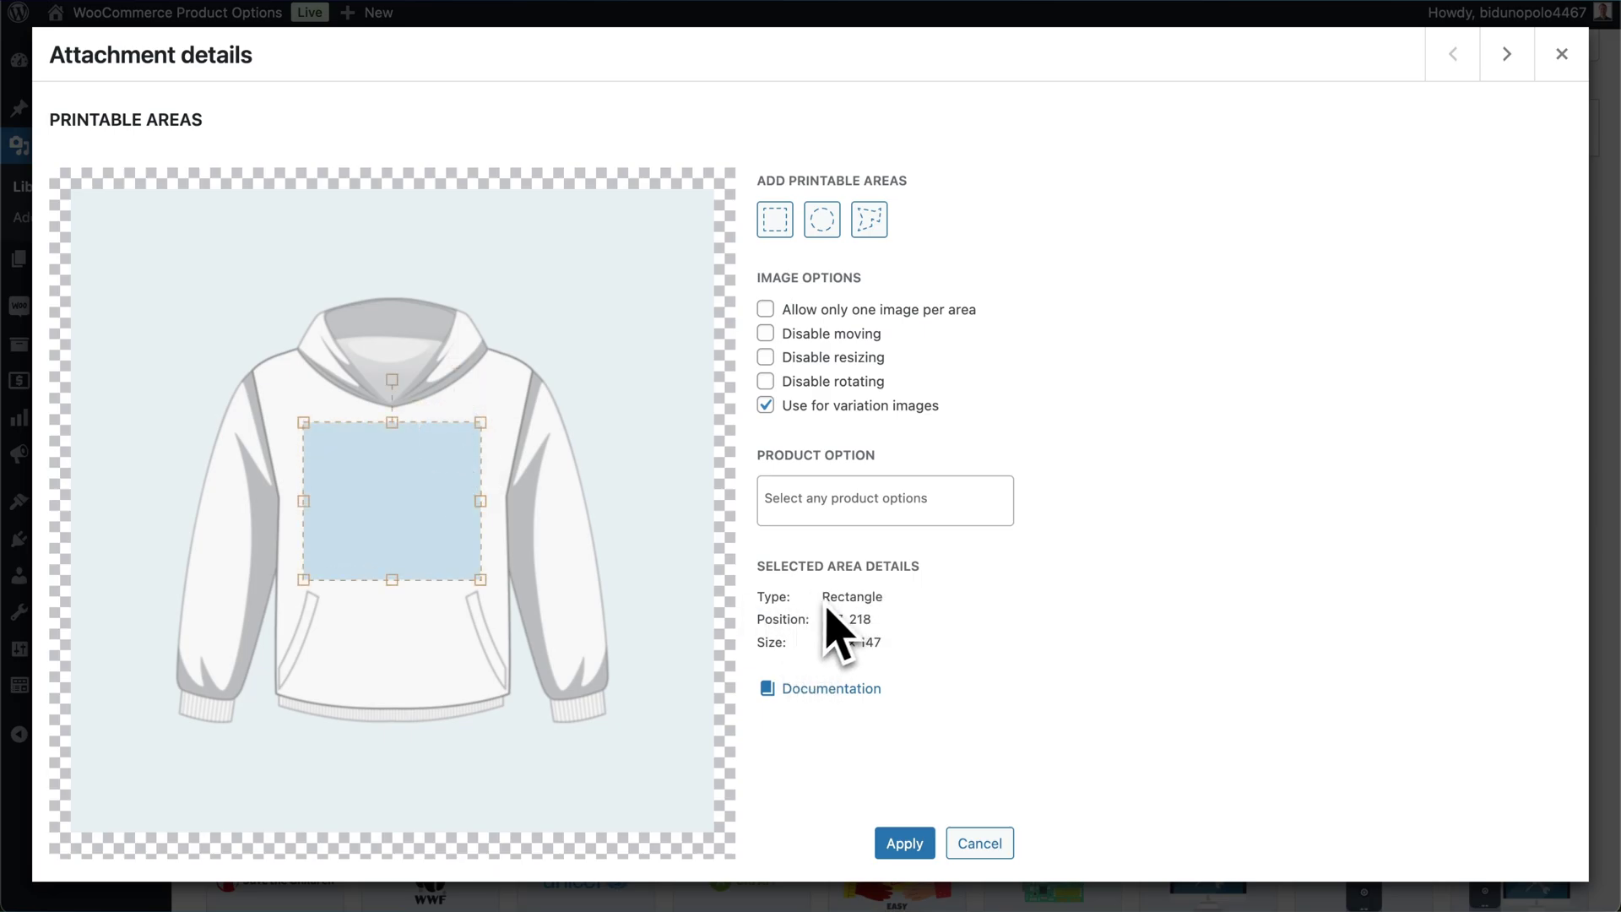
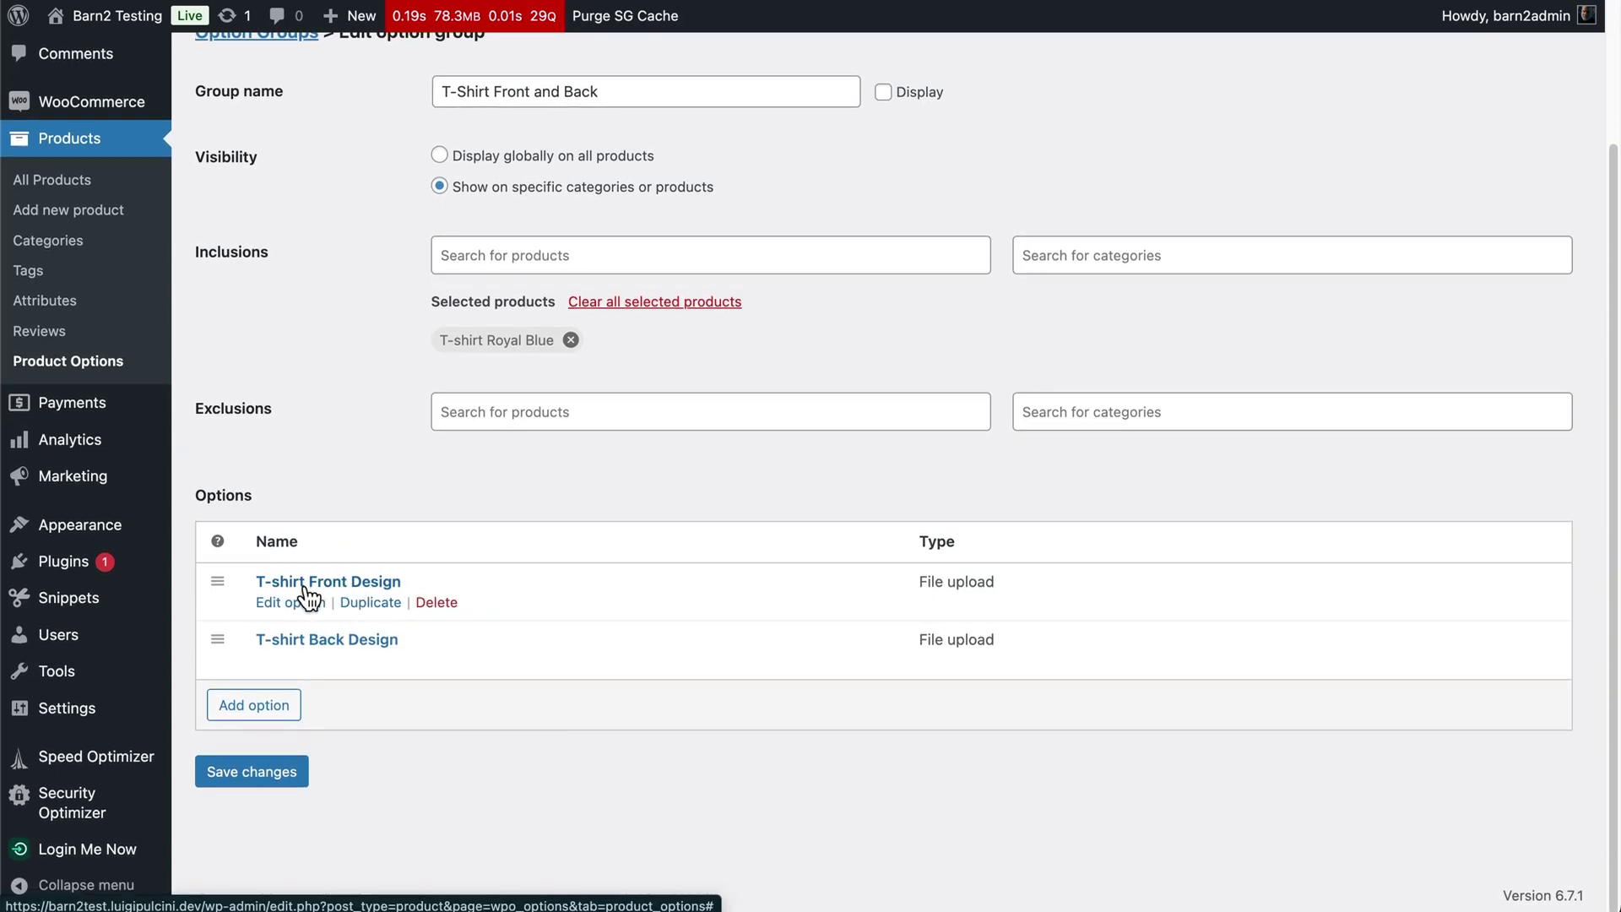
Examine the T-shirt Front Design option's settings in the T-Shirt Front and Back group, then close the option.
{"action": "left_click", "coordinate": [320, 602]}
{"action": "scroll", "coordinate": [503, 583], "scroll_direction": "down", "scroll_amount": 4}
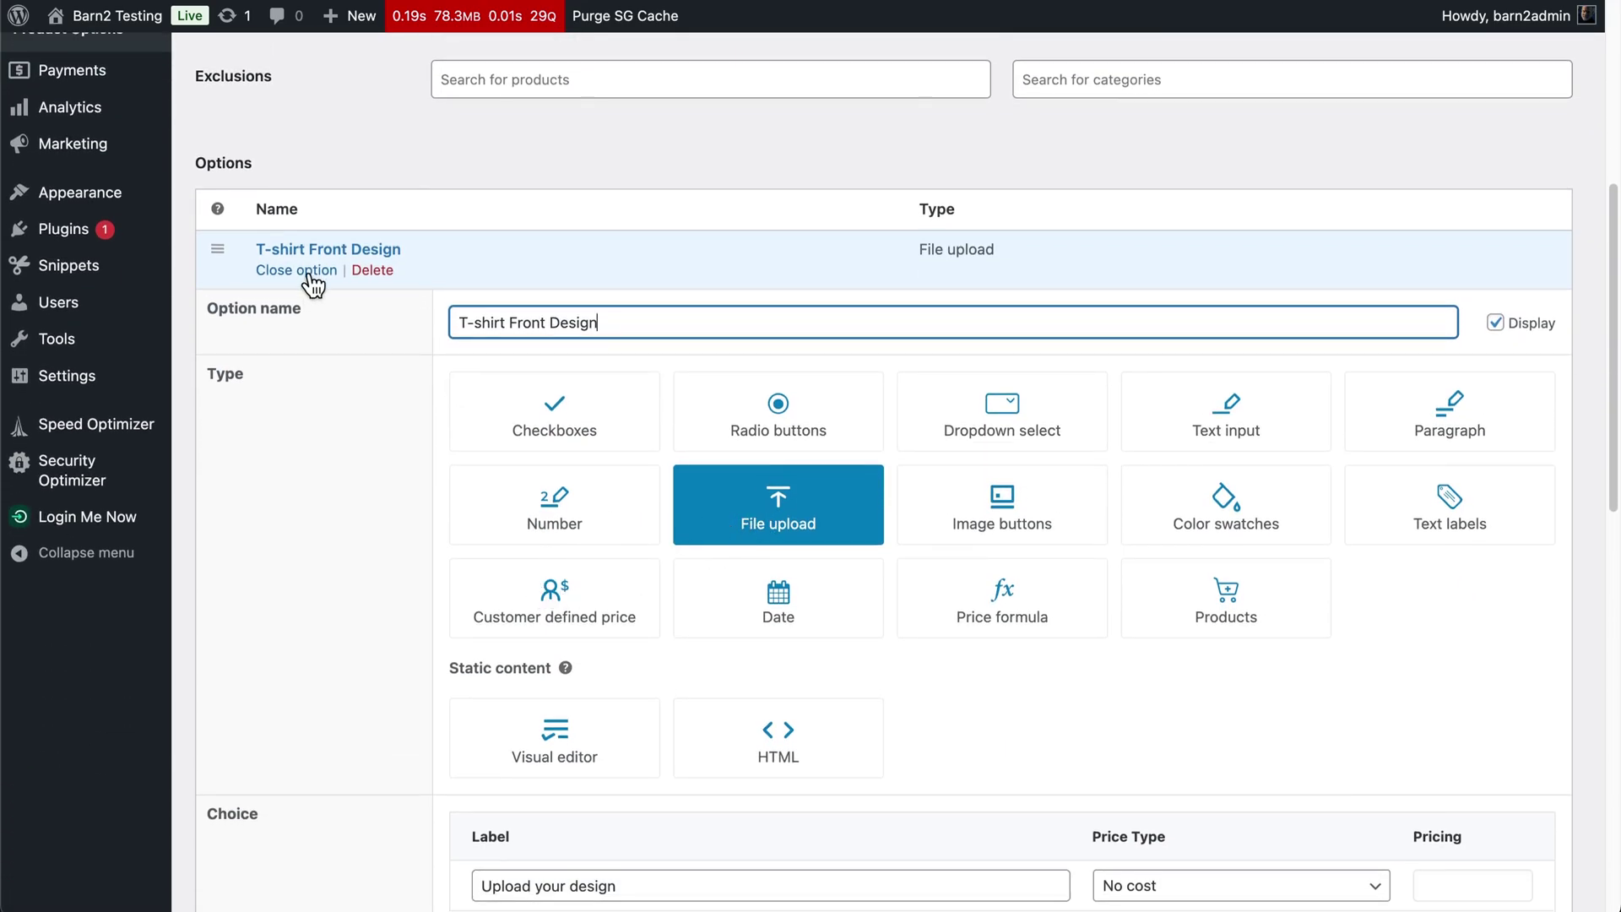
{"action": "left_click", "coordinate": [309, 272]}
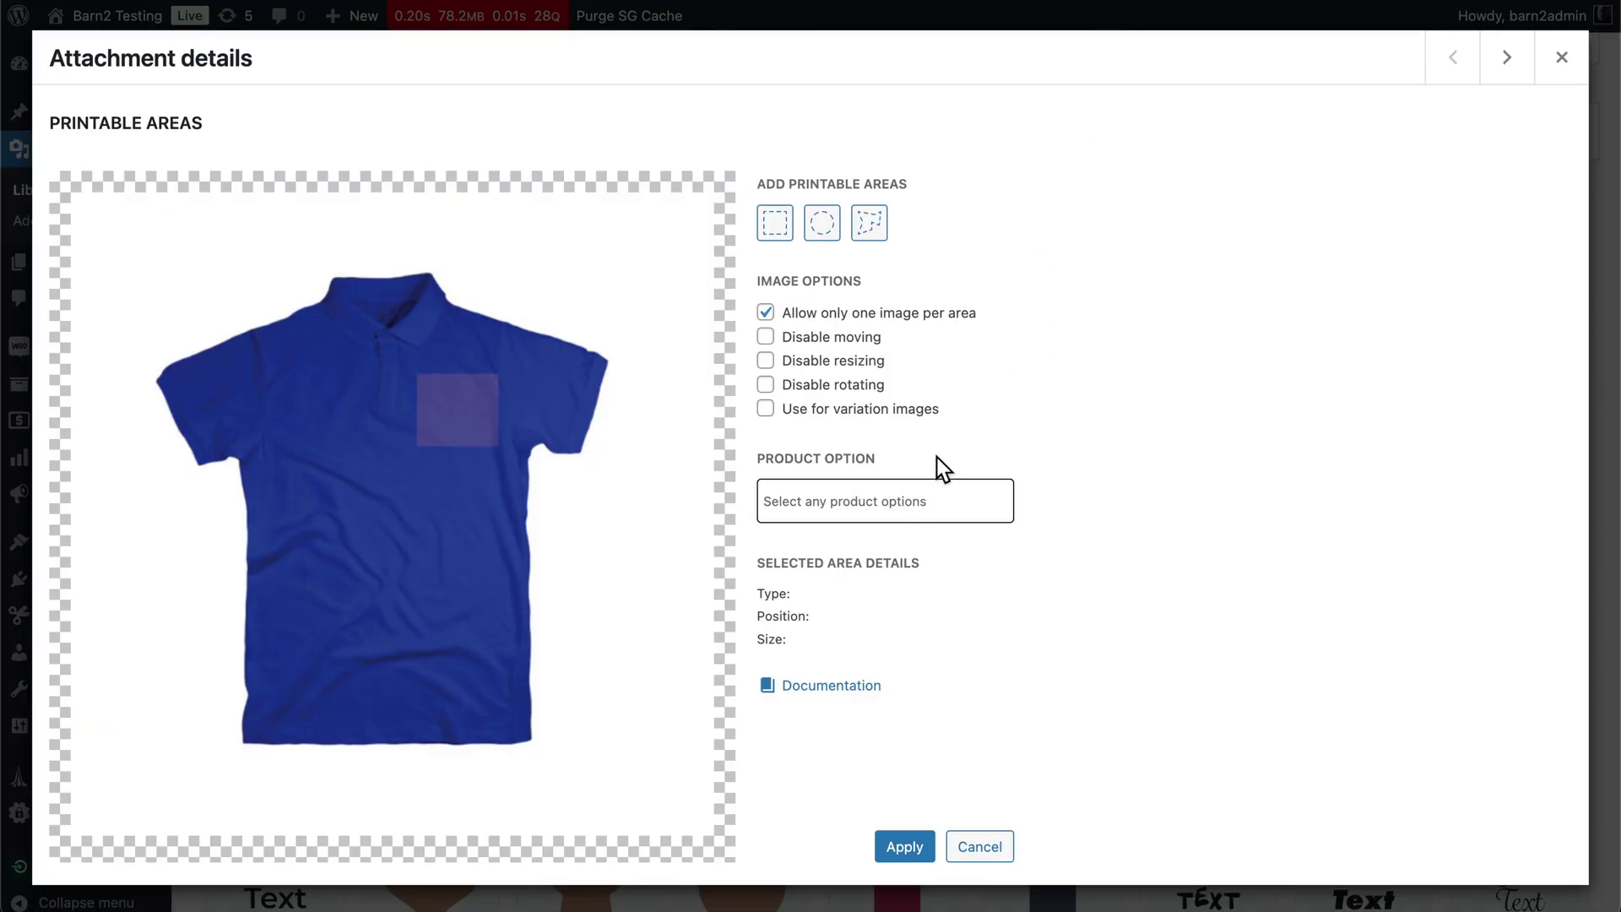
Assign the T-shirt Front Design option to the printable areas of the blue T-shirt's front image and apply it.
{"action": "left_click", "coordinate": [880, 503]}
{"action": "scroll", "coordinate": [878, 621], "scroll_direction": "down", "scroll_amount": 3}
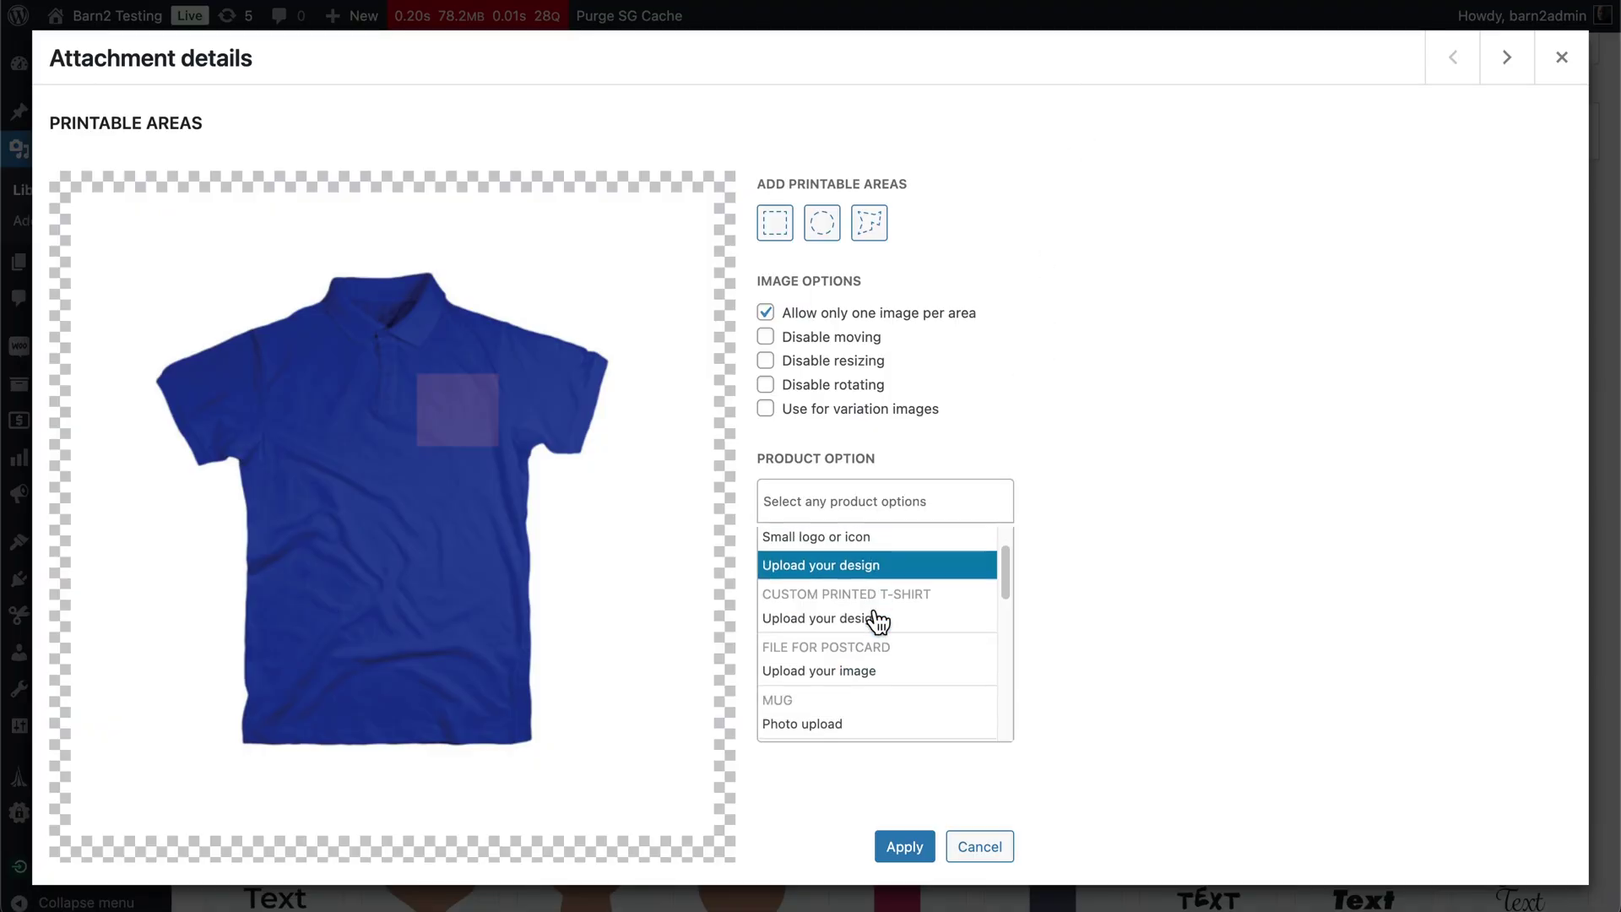
{"action": "scroll", "coordinate": [879, 622], "scroll_direction": "down", "scroll_amount": 3}
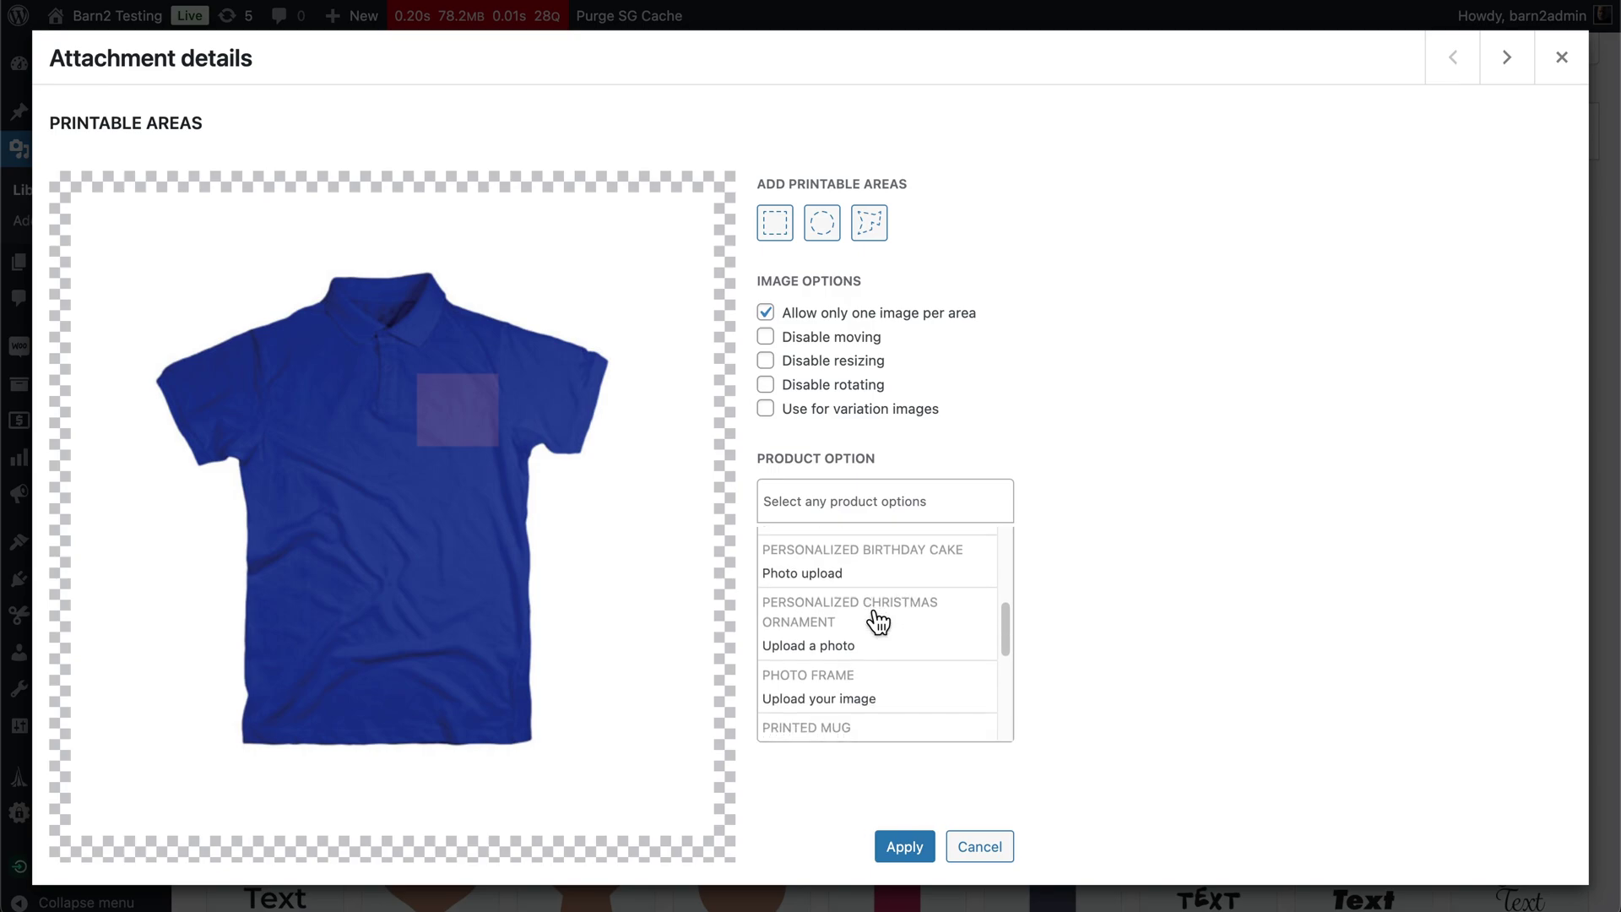
{"action": "scroll", "coordinate": [878, 622], "scroll_direction": "down", "scroll_amount": 4}
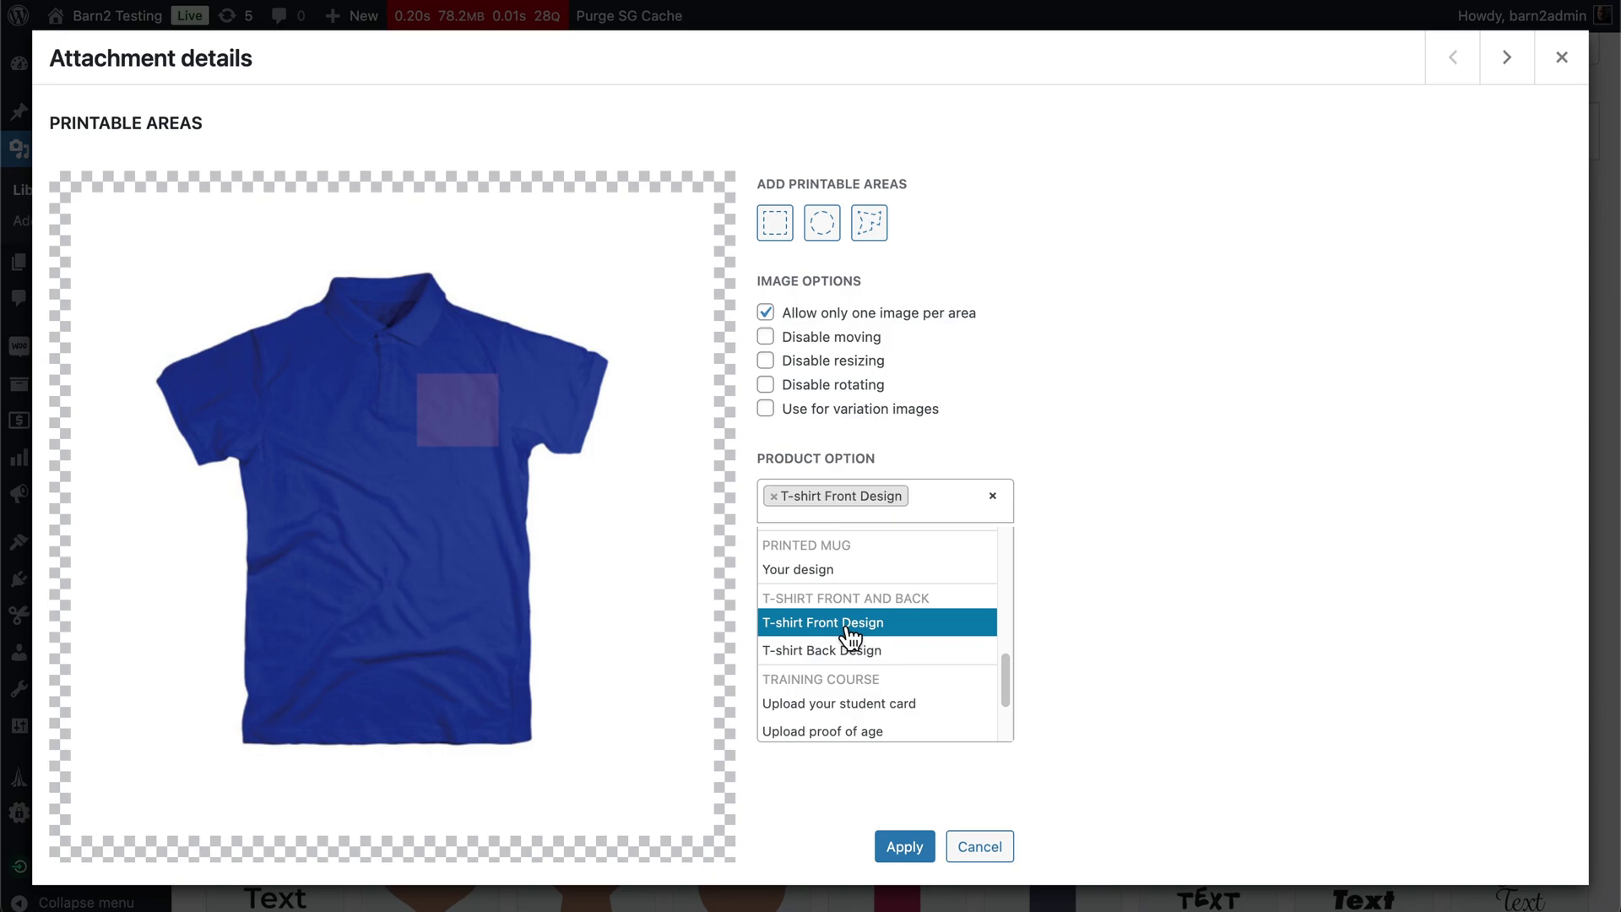
{"action": "left_click", "coordinate": [912, 849]}
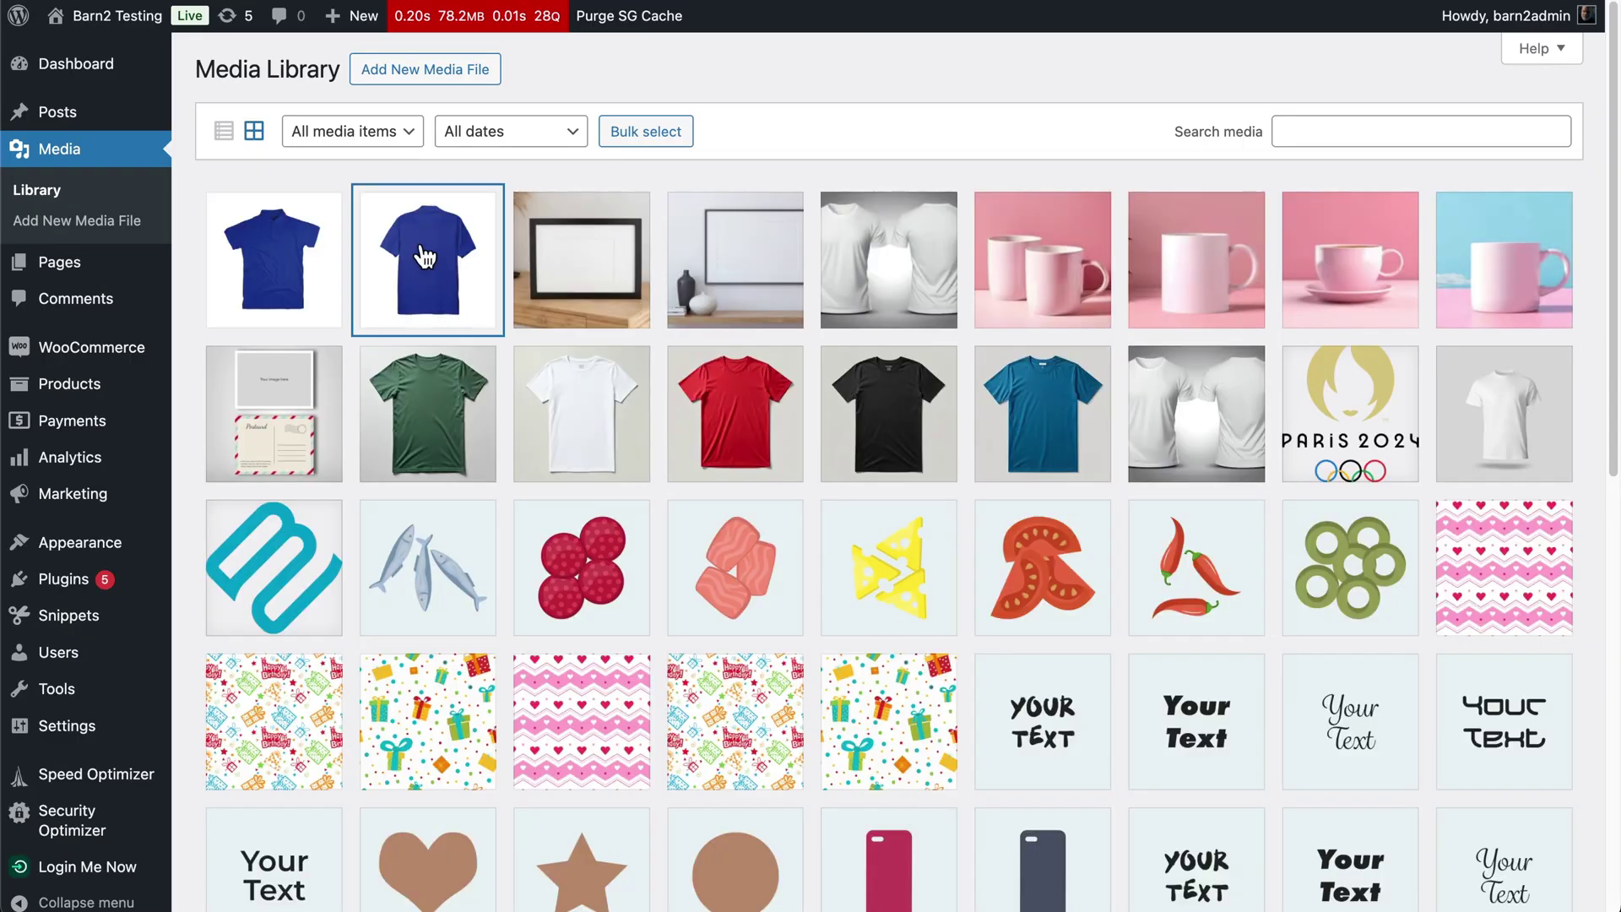
Open the printable areas of the blue T-shirt's back image for editing from the Media Library.
{"action": "left_click", "coordinate": [425, 258]}
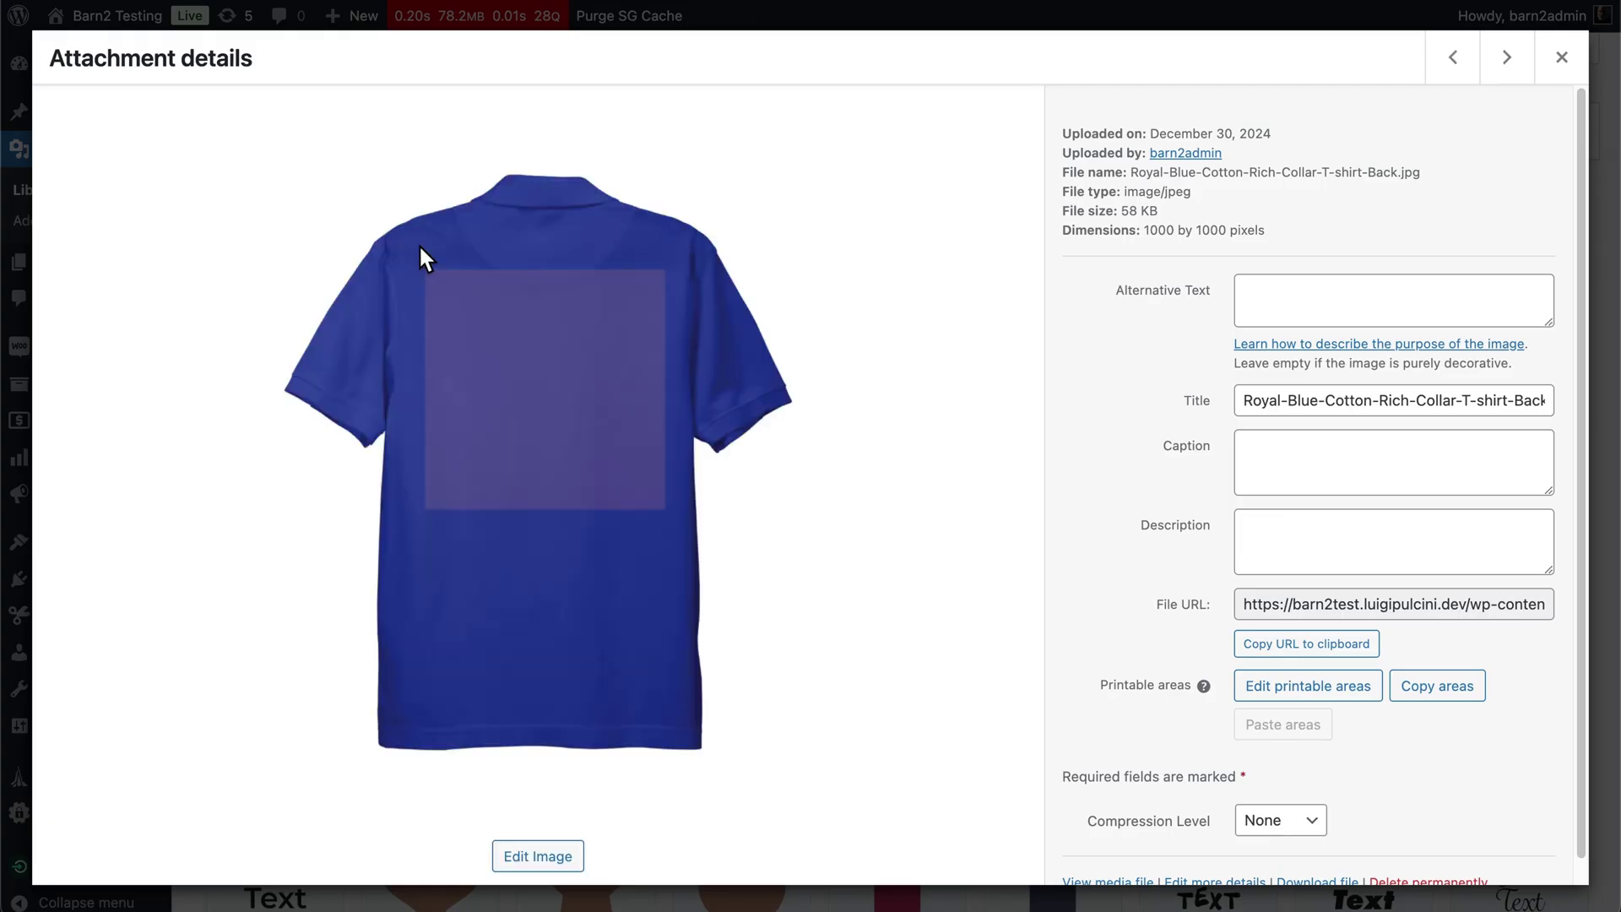
{"action": "left_click", "coordinate": [1322, 690]}
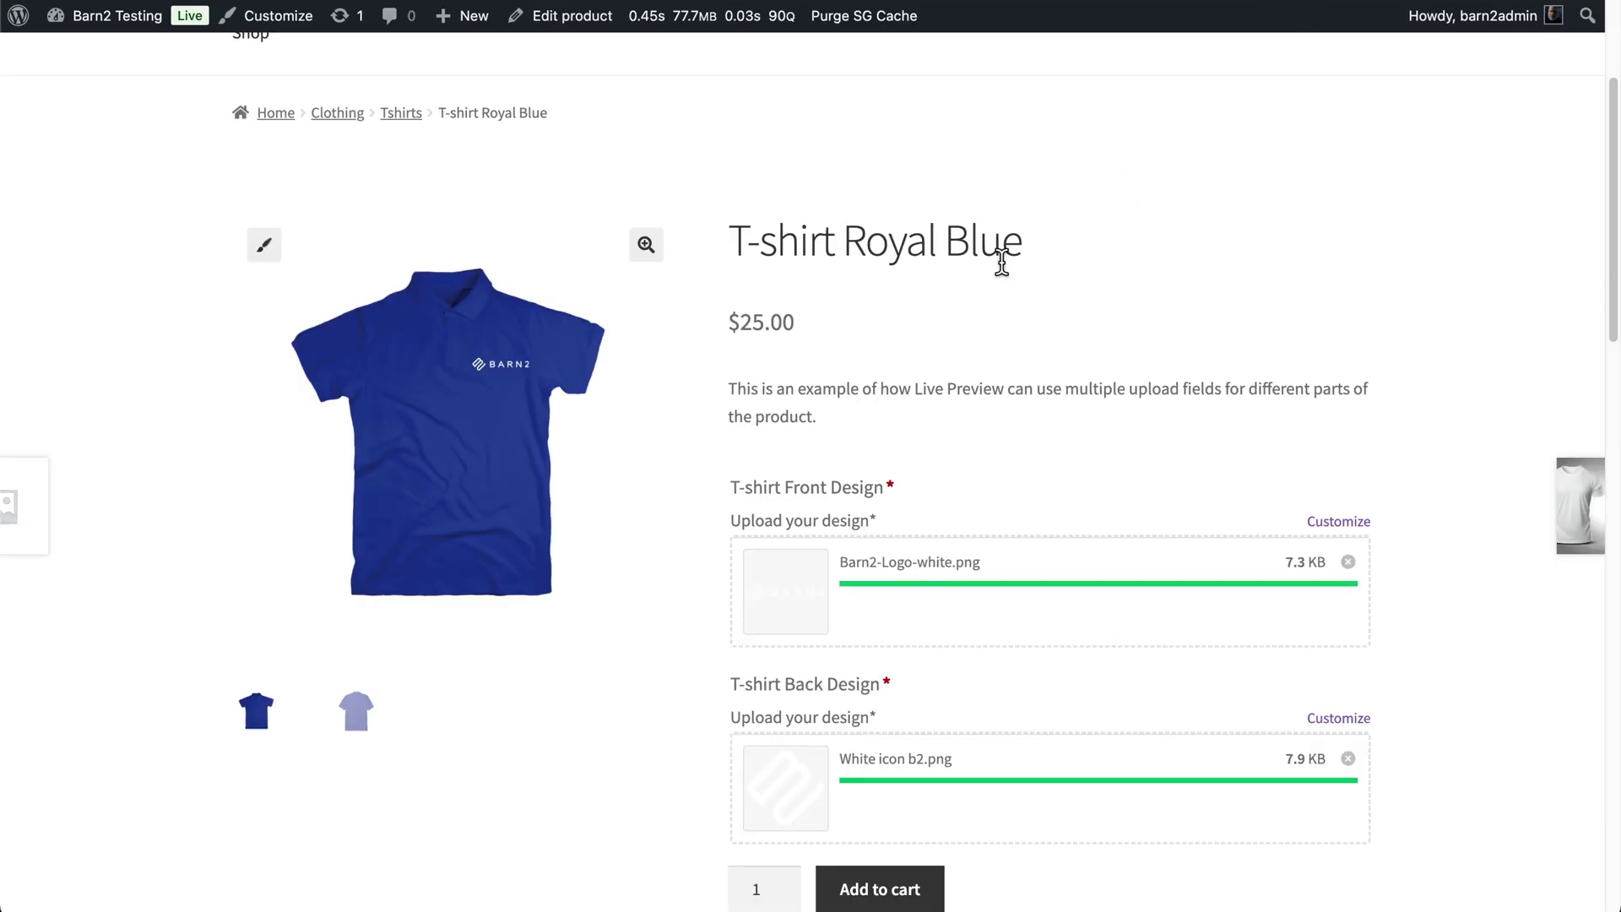
Preview Barn2-Logo-white.png on the T-shirt Royal Blue's front and White icon b2.png on its back, and apply both previews.
{"action": "scroll", "coordinate": [1001, 262], "scroll_direction": "down", "scroll_amount": 3}
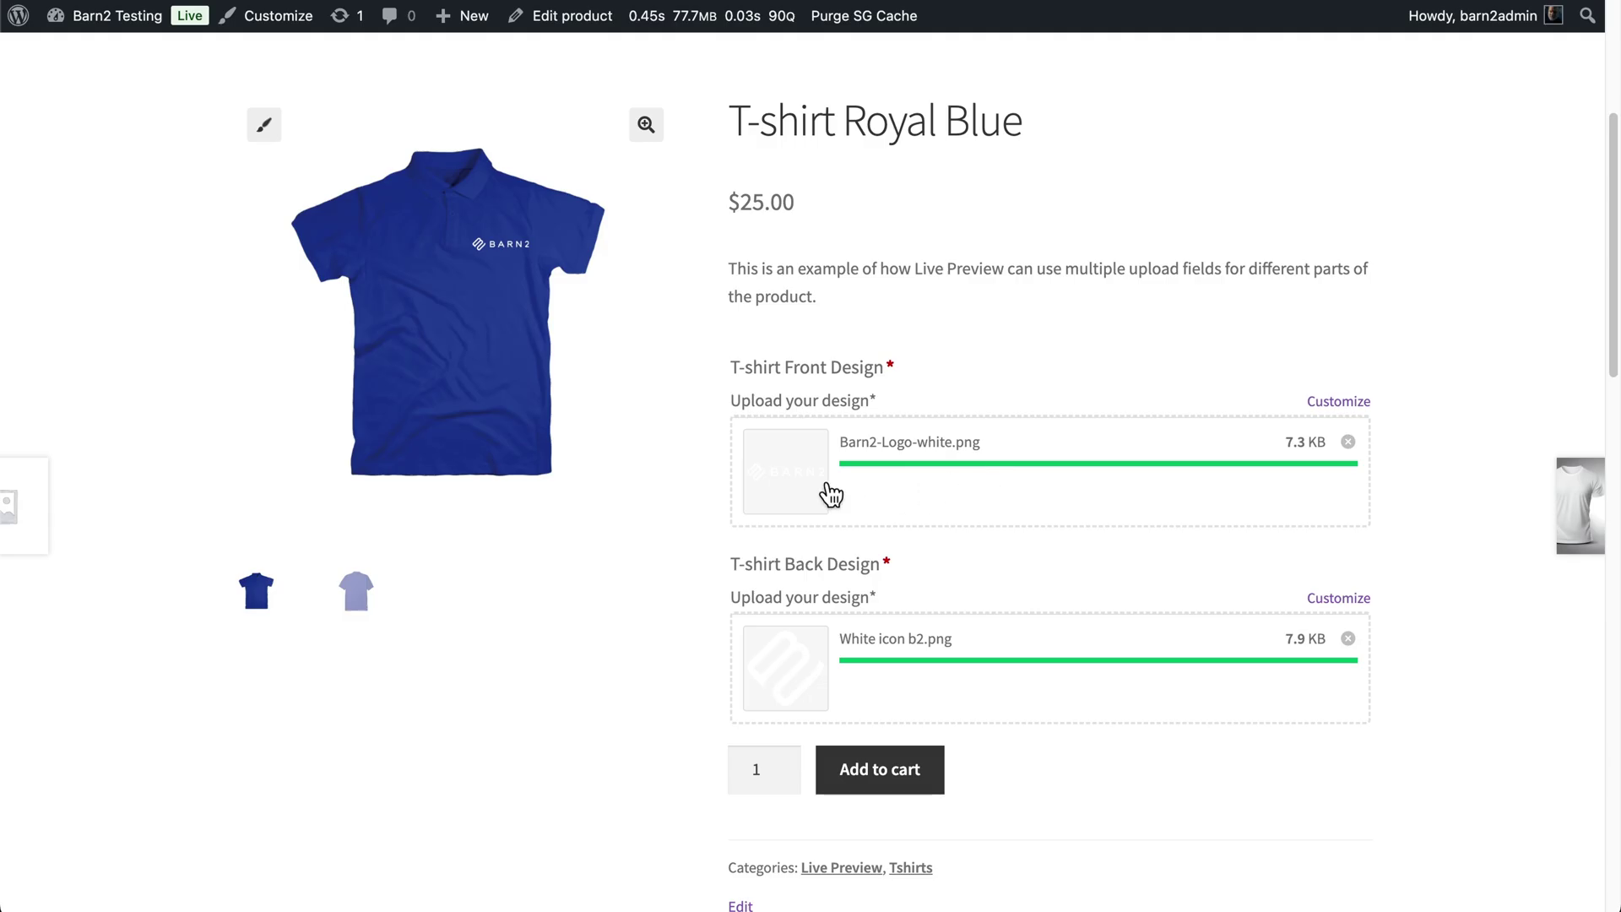
{"action": "left_click", "coordinate": [797, 469]}
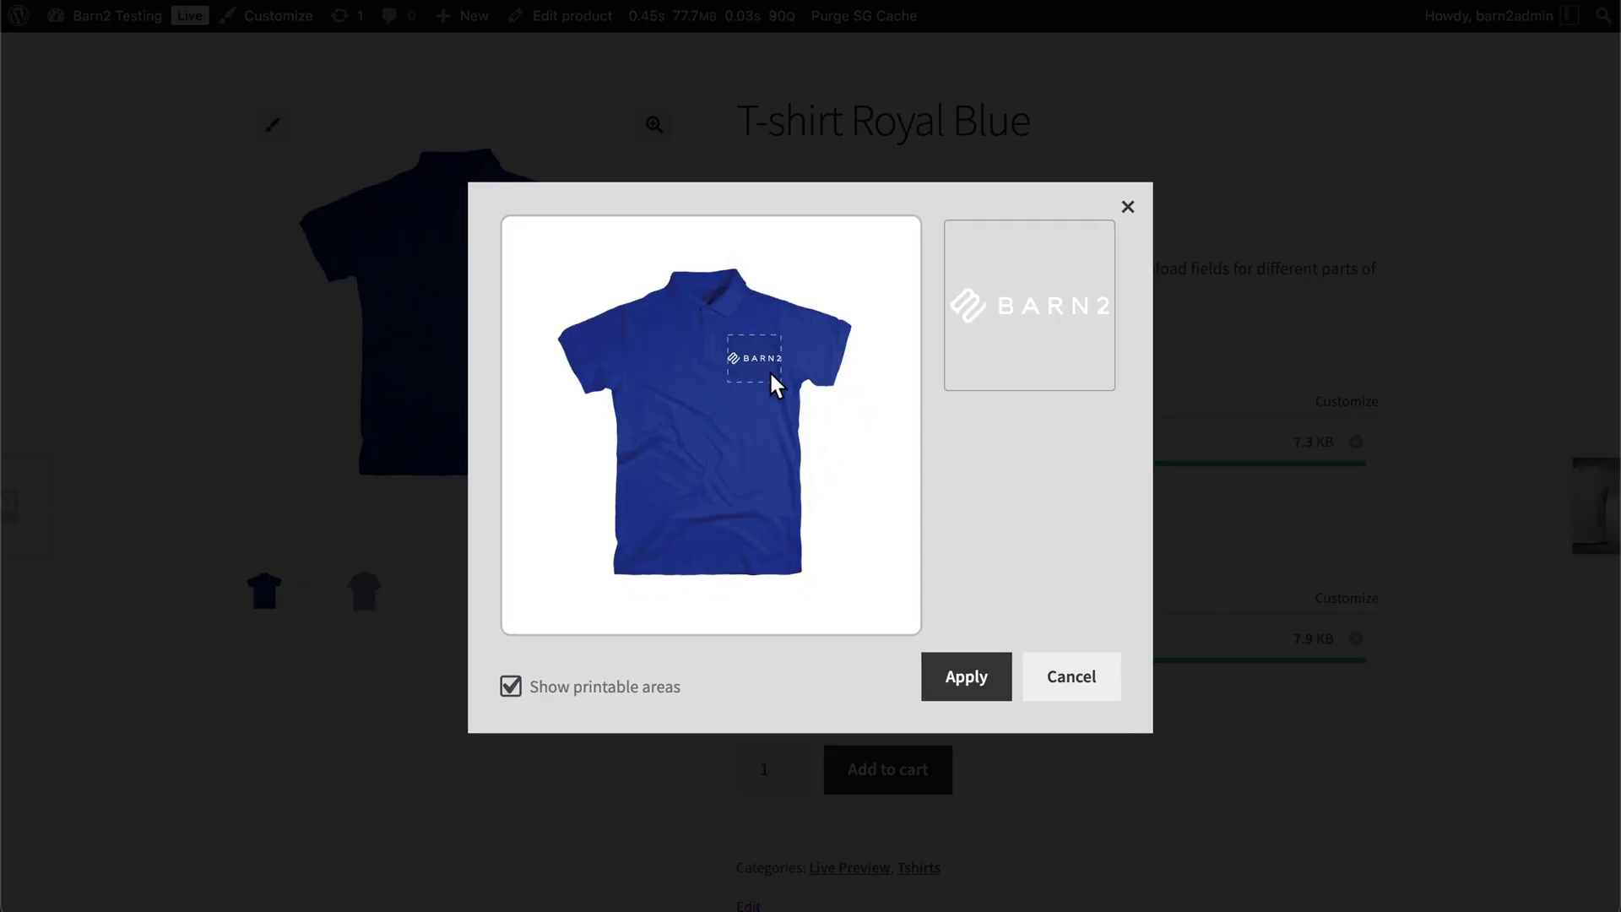
{"action": "left_click", "coordinate": [962, 679]}
{"action": "left_click", "coordinate": [798, 667]}
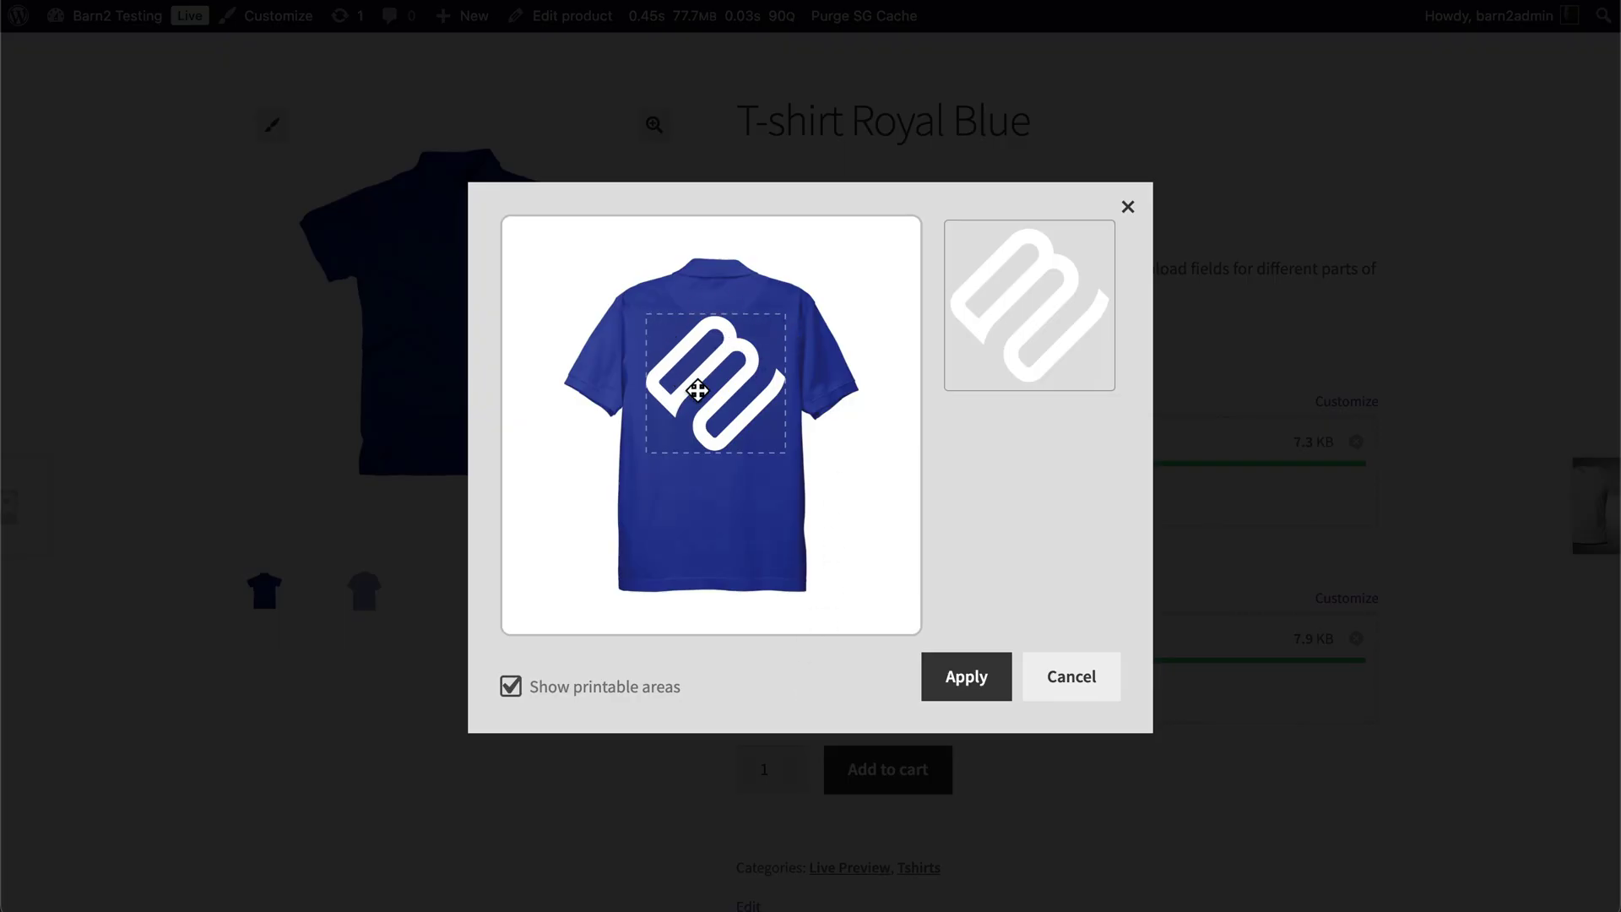
{"action": "left_click", "coordinate": [961, 682]}
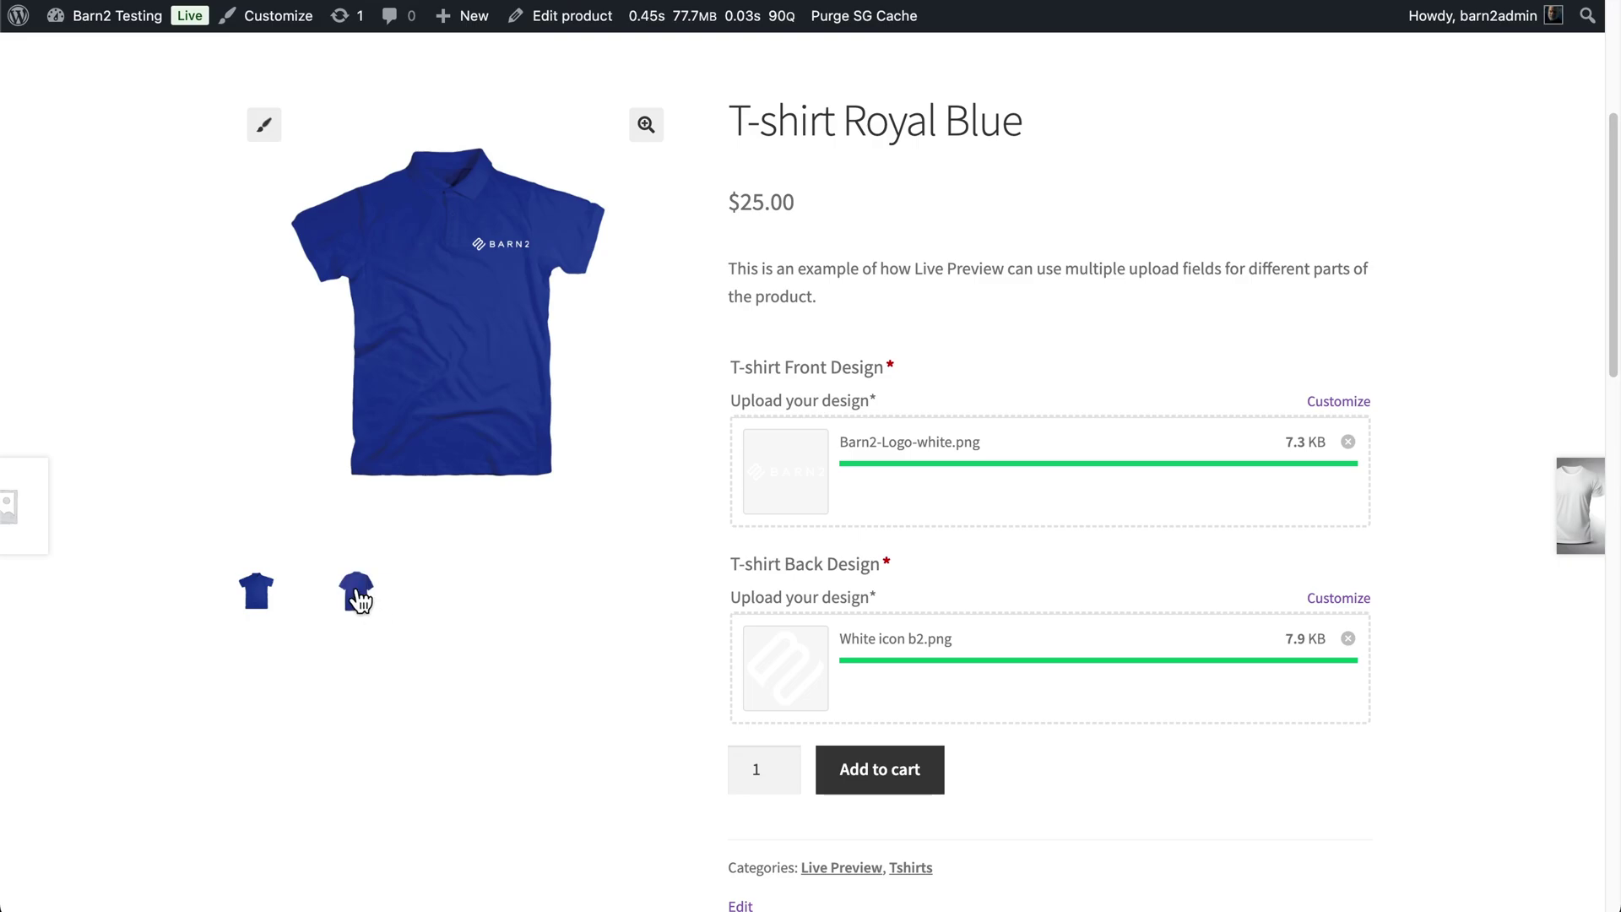
Inspect the customized back and front images of the T-shirt Royal Blue in its product gallery.
{"action": "left_click", "coordinate": [357, 594]}
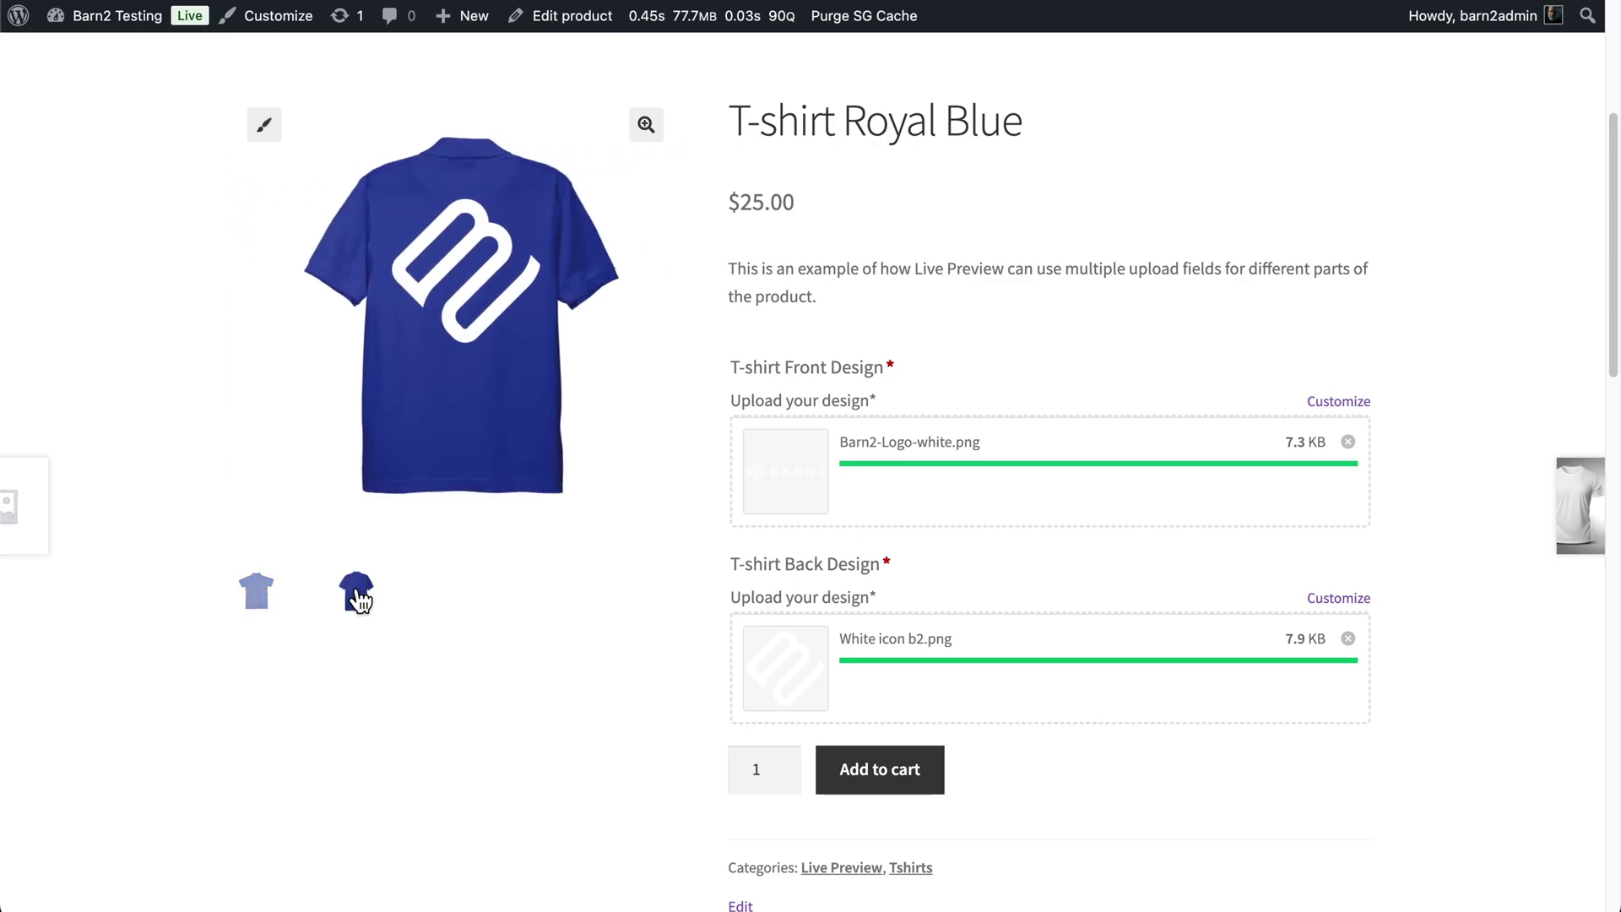
{"action": "left_click", "coordinate": [258, 598]}
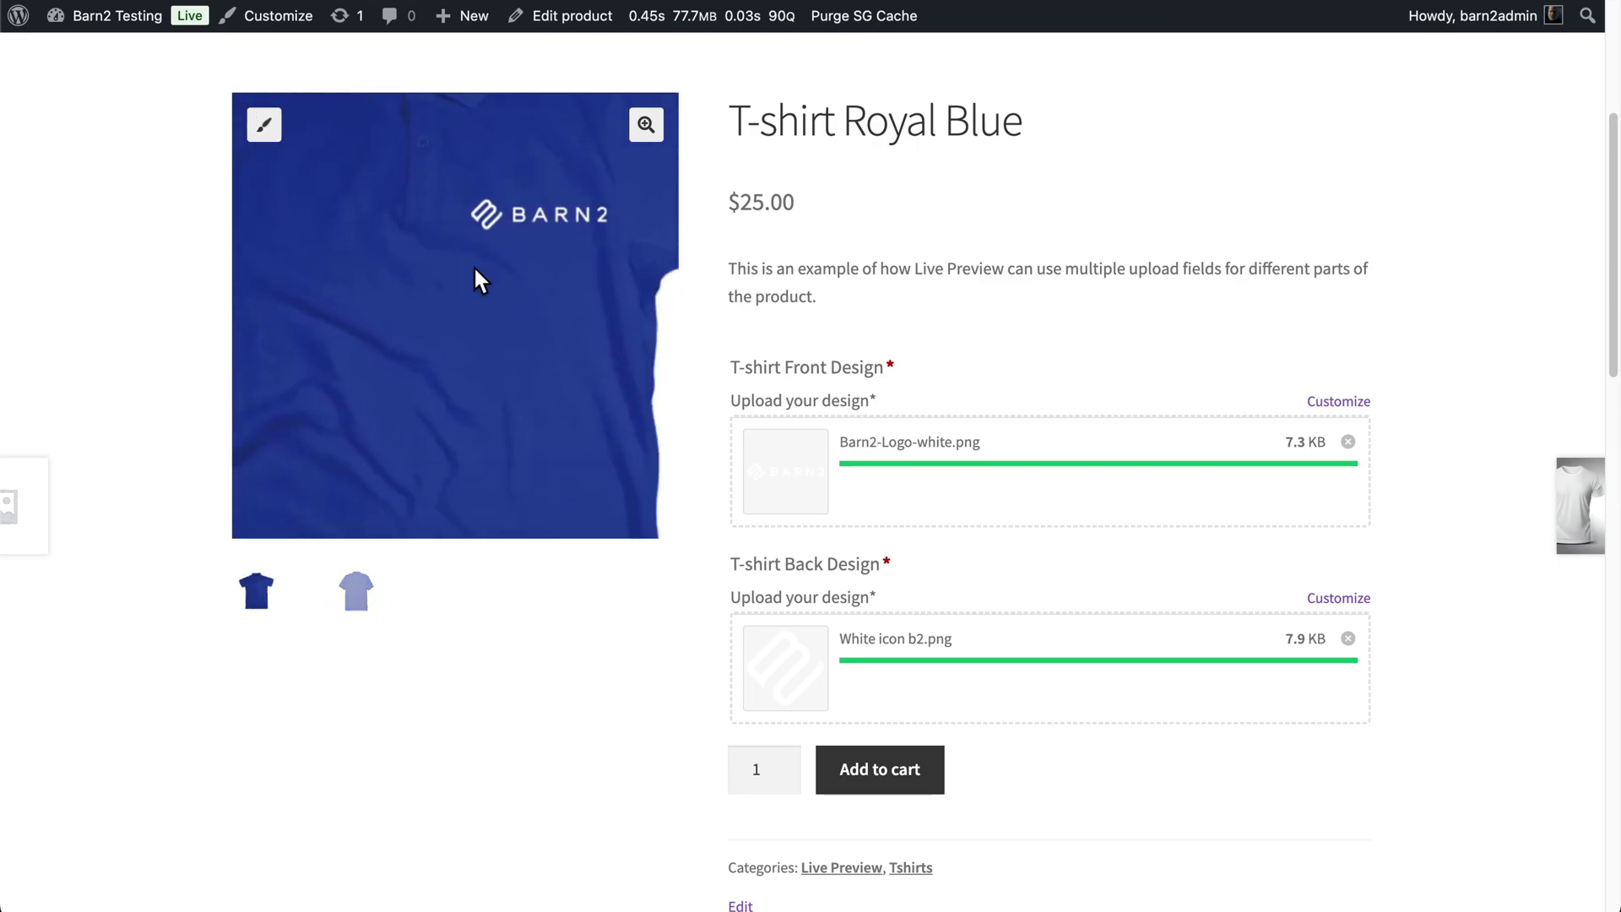
{"action": "left_click", "coordinate": [357, 591]}
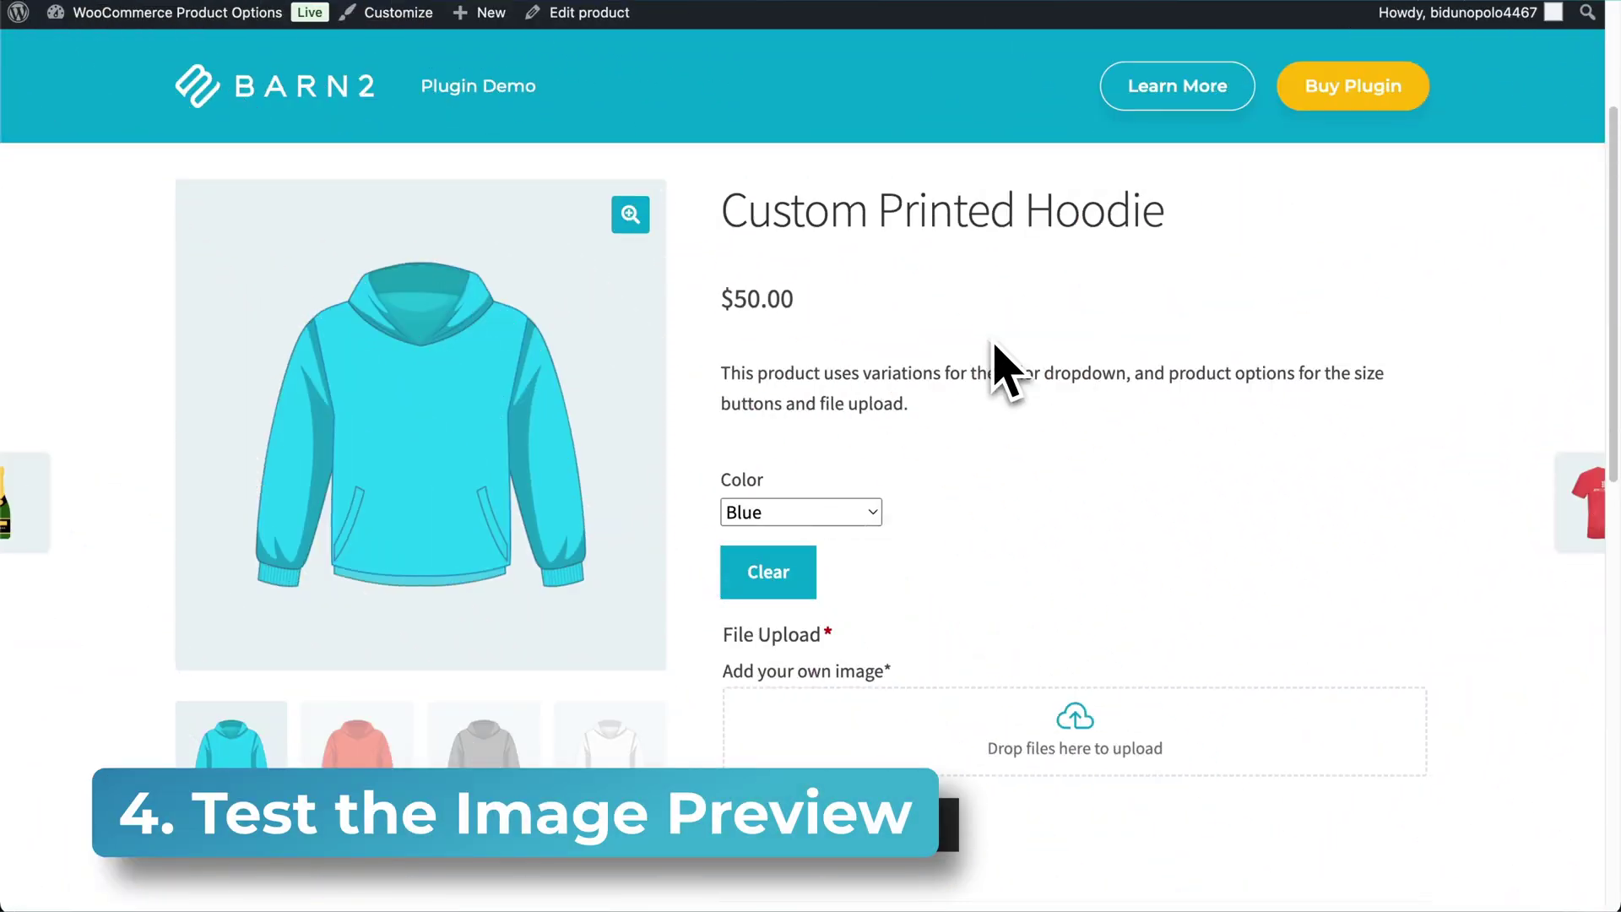
Keep the Custom Printed Hoodie's color as Blue, upload canadian flag.png, and apply it to the live preview.
{"action": "scroll", "coordinate": [996, 363], "scroll_direction": "down", "scroll_amount": 2}
{"action": "scroll", "coordinate": [997, 358], "scroll_direction": "up", "scroll_amount": 1}
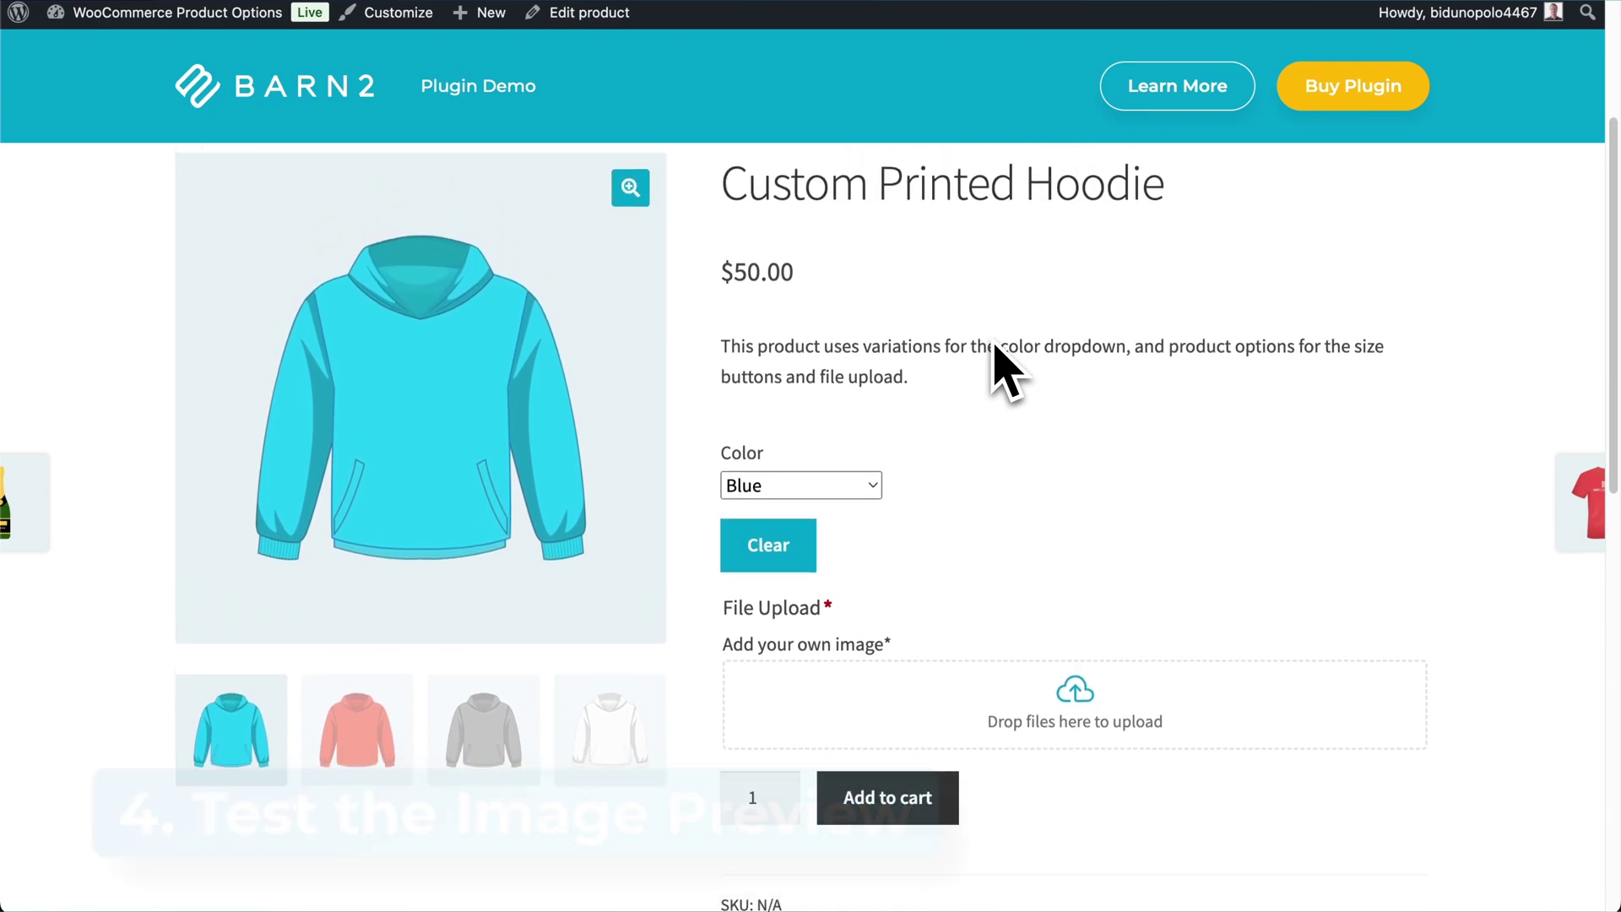
{"action": "left_click", "coordinate": [842, 488]}
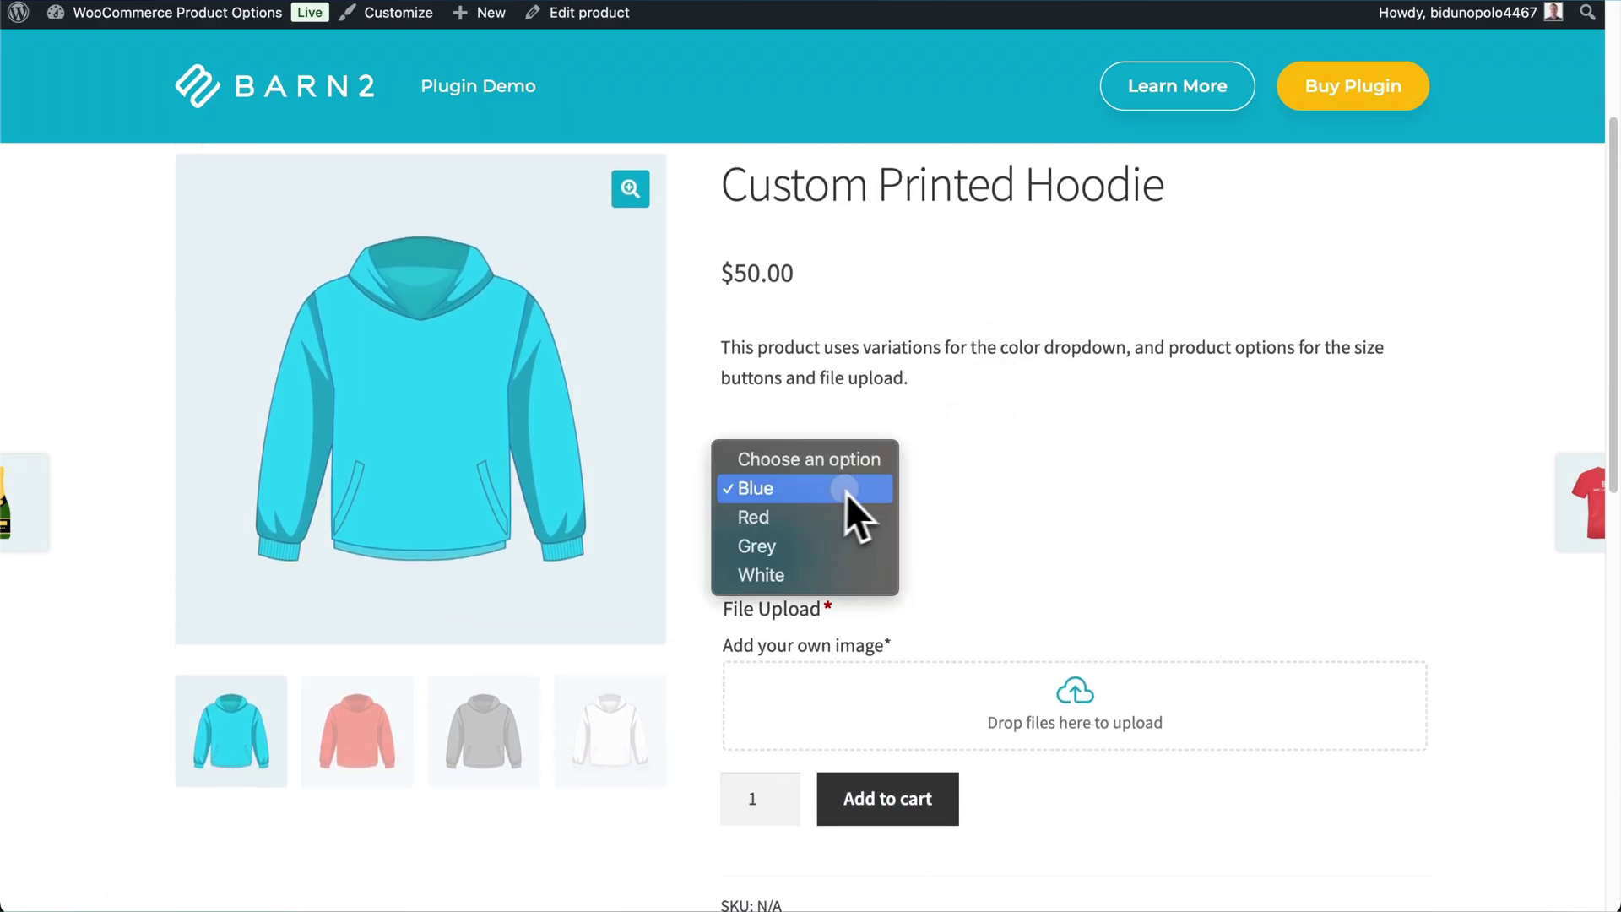
{"action": "left_click", "coordinate": [847, 490]}
{"action": "left_click_drag", "start_coordinate": [970, 301], "coordinate": [898, 693]}
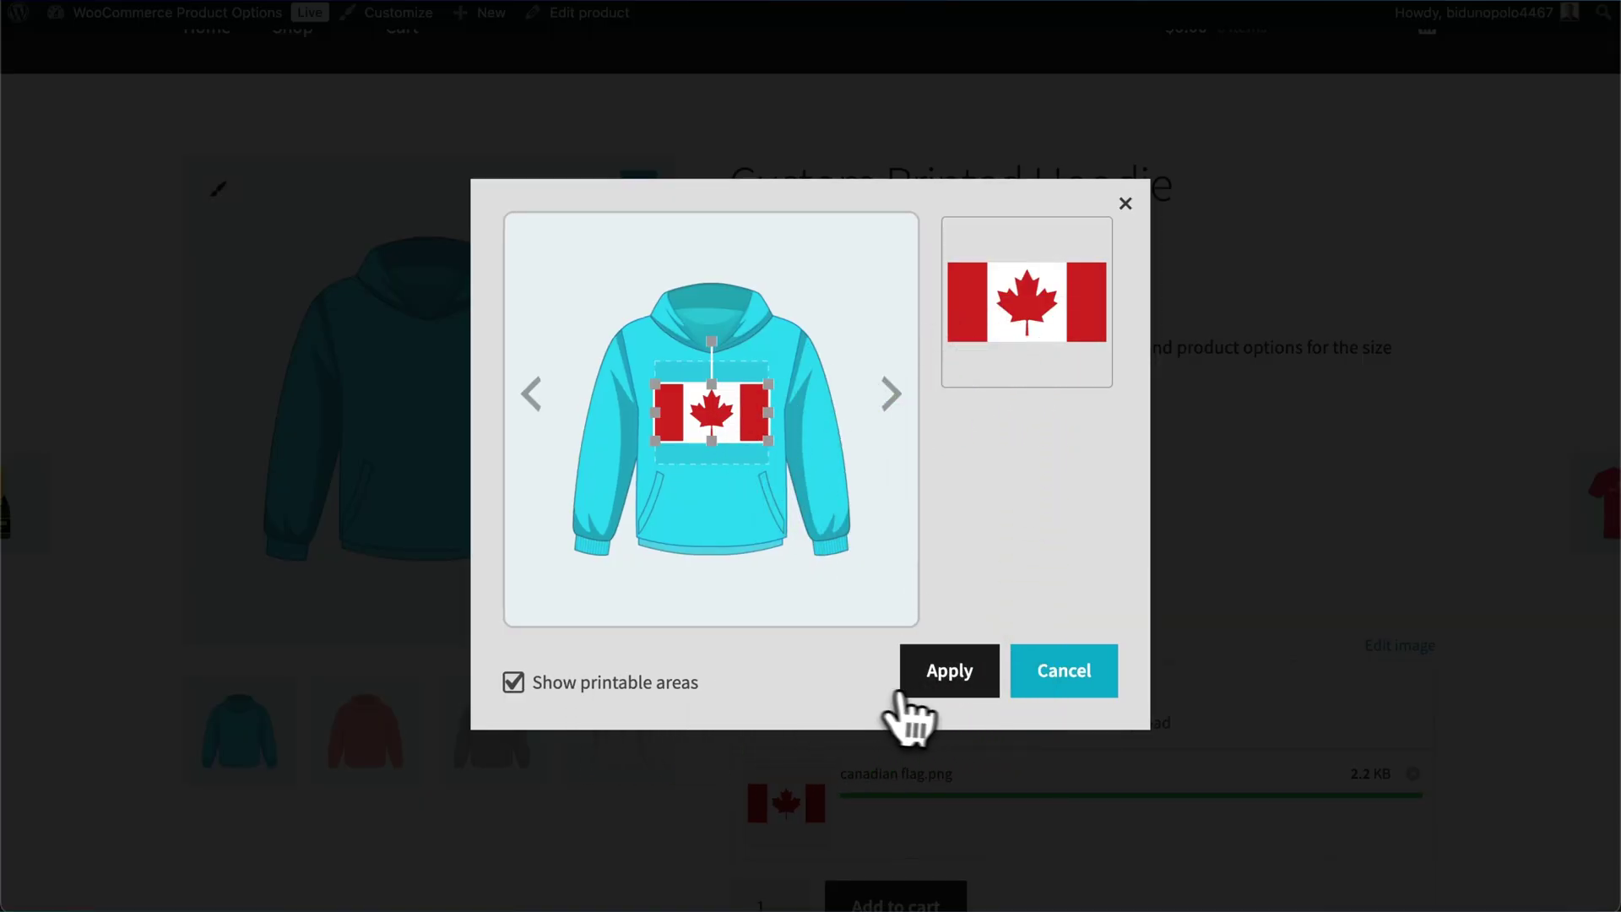
{"action": "left_click", "coordinate": [912, 691]}
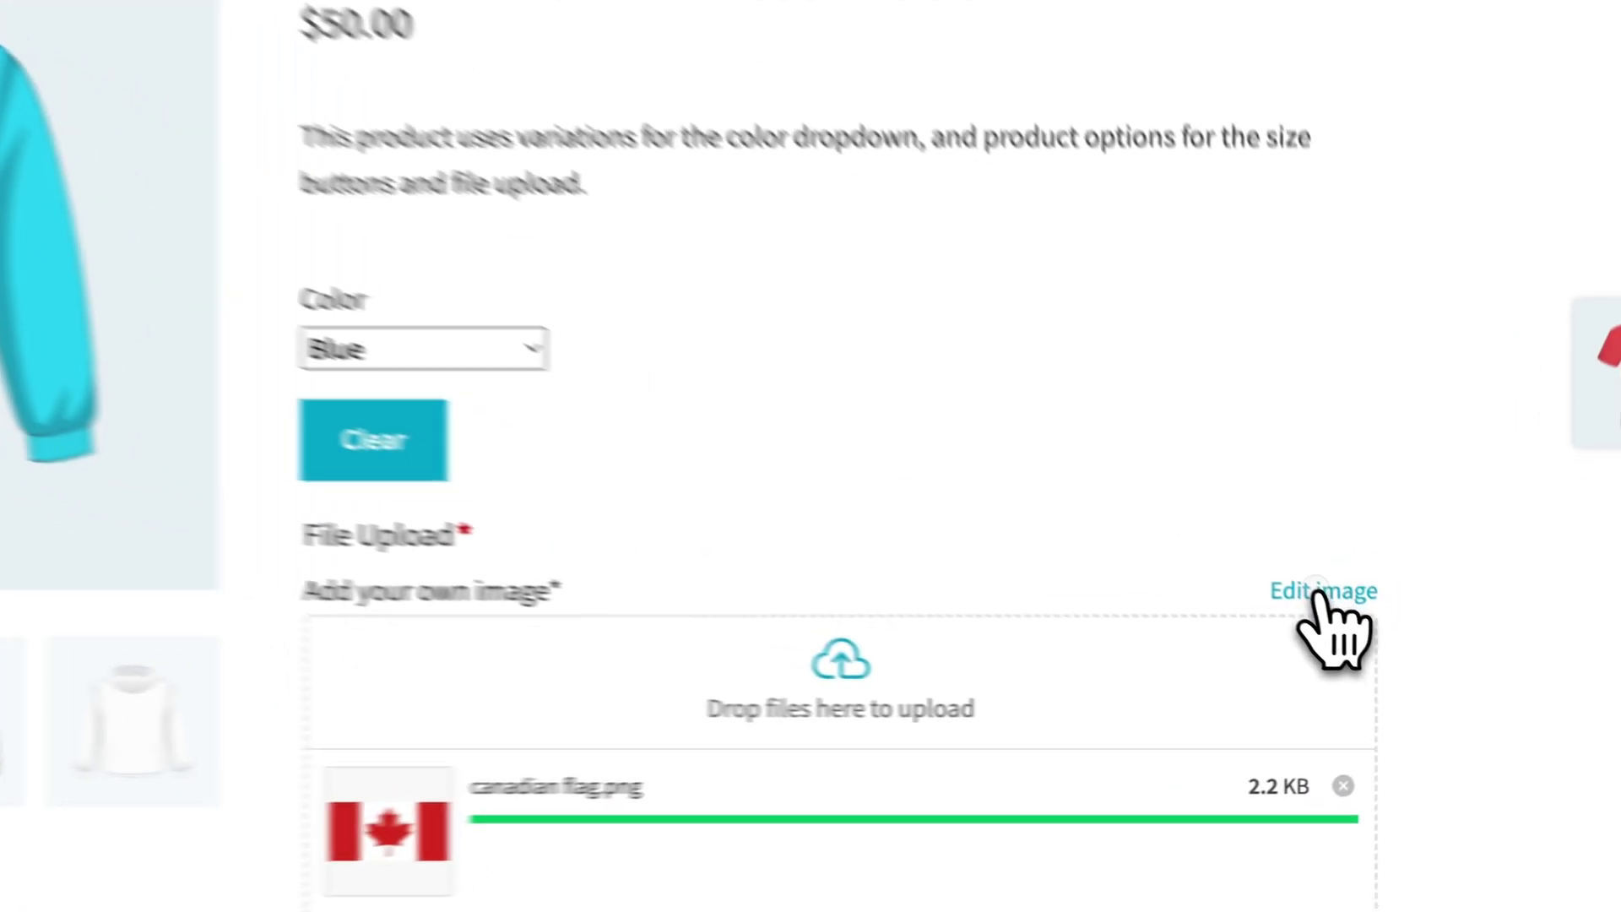
Reopen the Custom Printed Hoodie's image editor, adjust the Canadian flag's placement within the front printable area, and apply the preview.
{"action": "left_click", "coordinate": [1385, 646]}
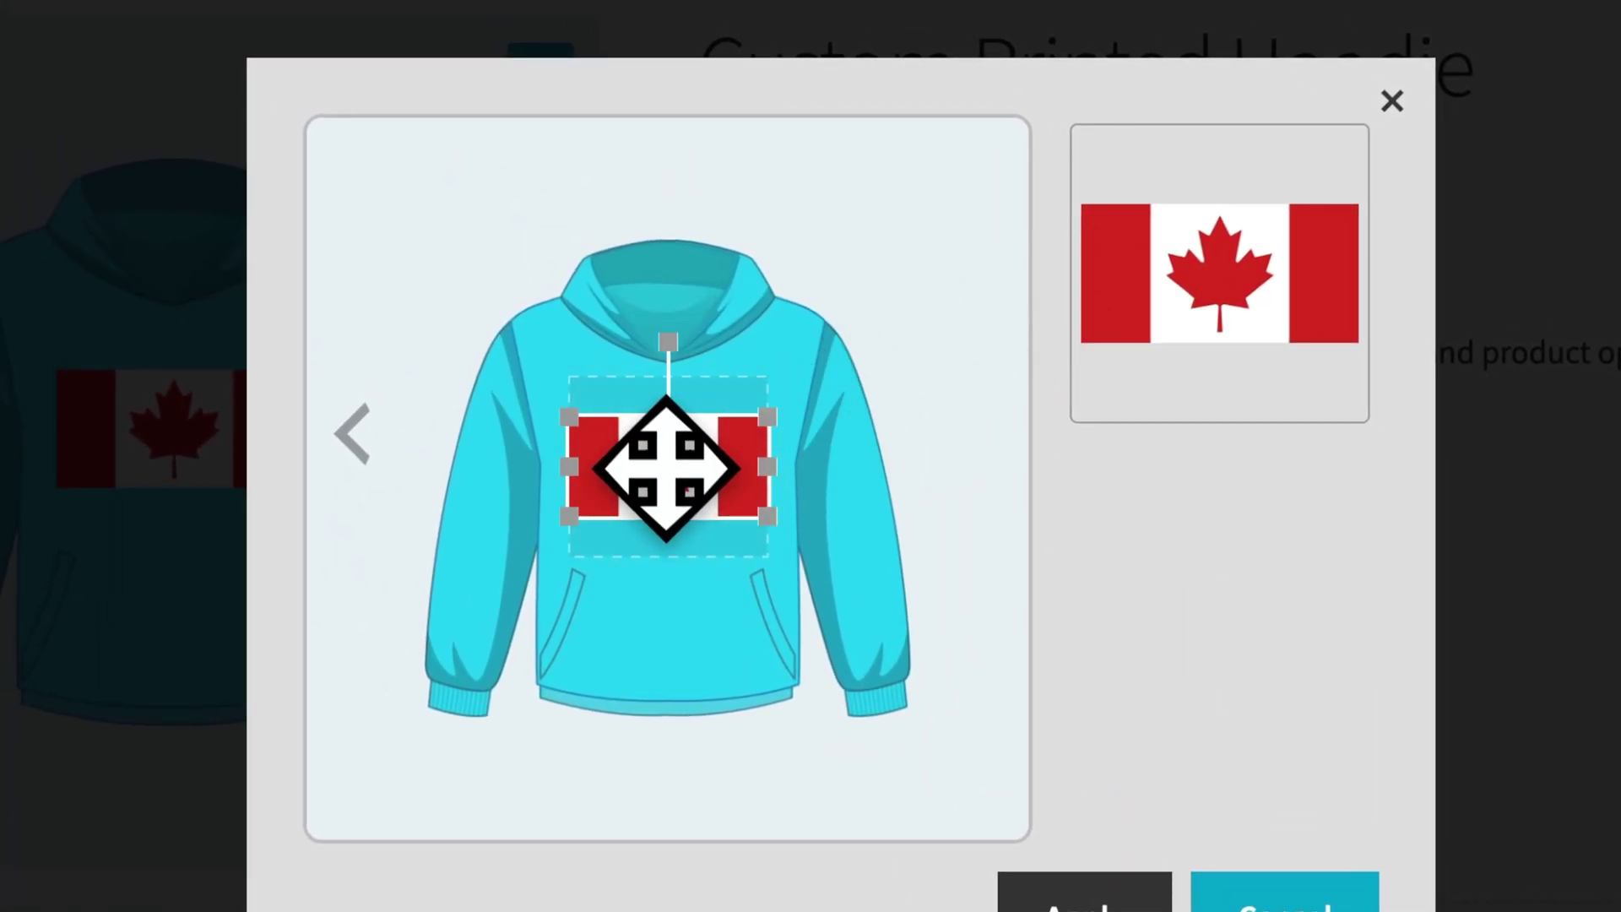
{"action": "left_click", "coordinate": [666, 464]}
{"action": "mouse_move", "coordinate": [662, 333]}
{"action": "left_mouse_down"}
{"action": "mouse_move", "coordinate": [489, 365]}
{"action": "mouse_move", "coordinate": [681, 362]}
{"action": "mouse_move", "coordinate": [669, 350]}
{"action": "left_mouse_up"}
{"action": "mouse_move", "coordinate": [676, 507]}
{"action": "left_mouse_down"}
{"action": "mouse_move", "coordinate": [670, 452]}
{"action": "mouse_move", "coordinate": [673, 600]}
{"action": "mouse_move", "coordinate": [673, 493]}
{"action": "left_mouse_up"}
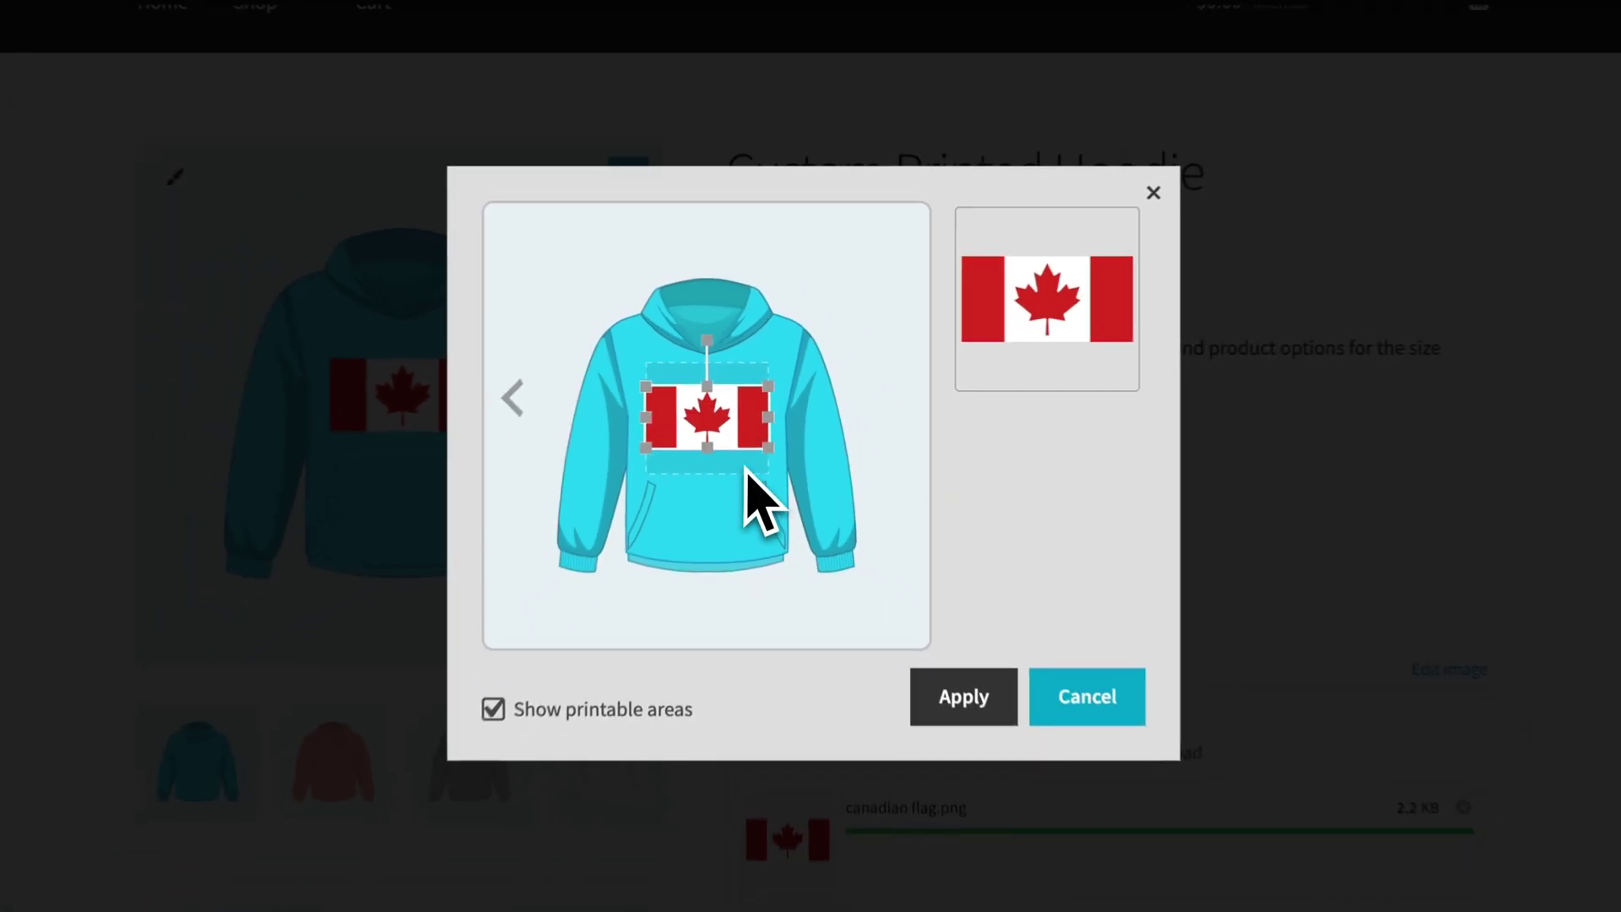
{"action": "left_click", "coordinate": [1081, 899]}
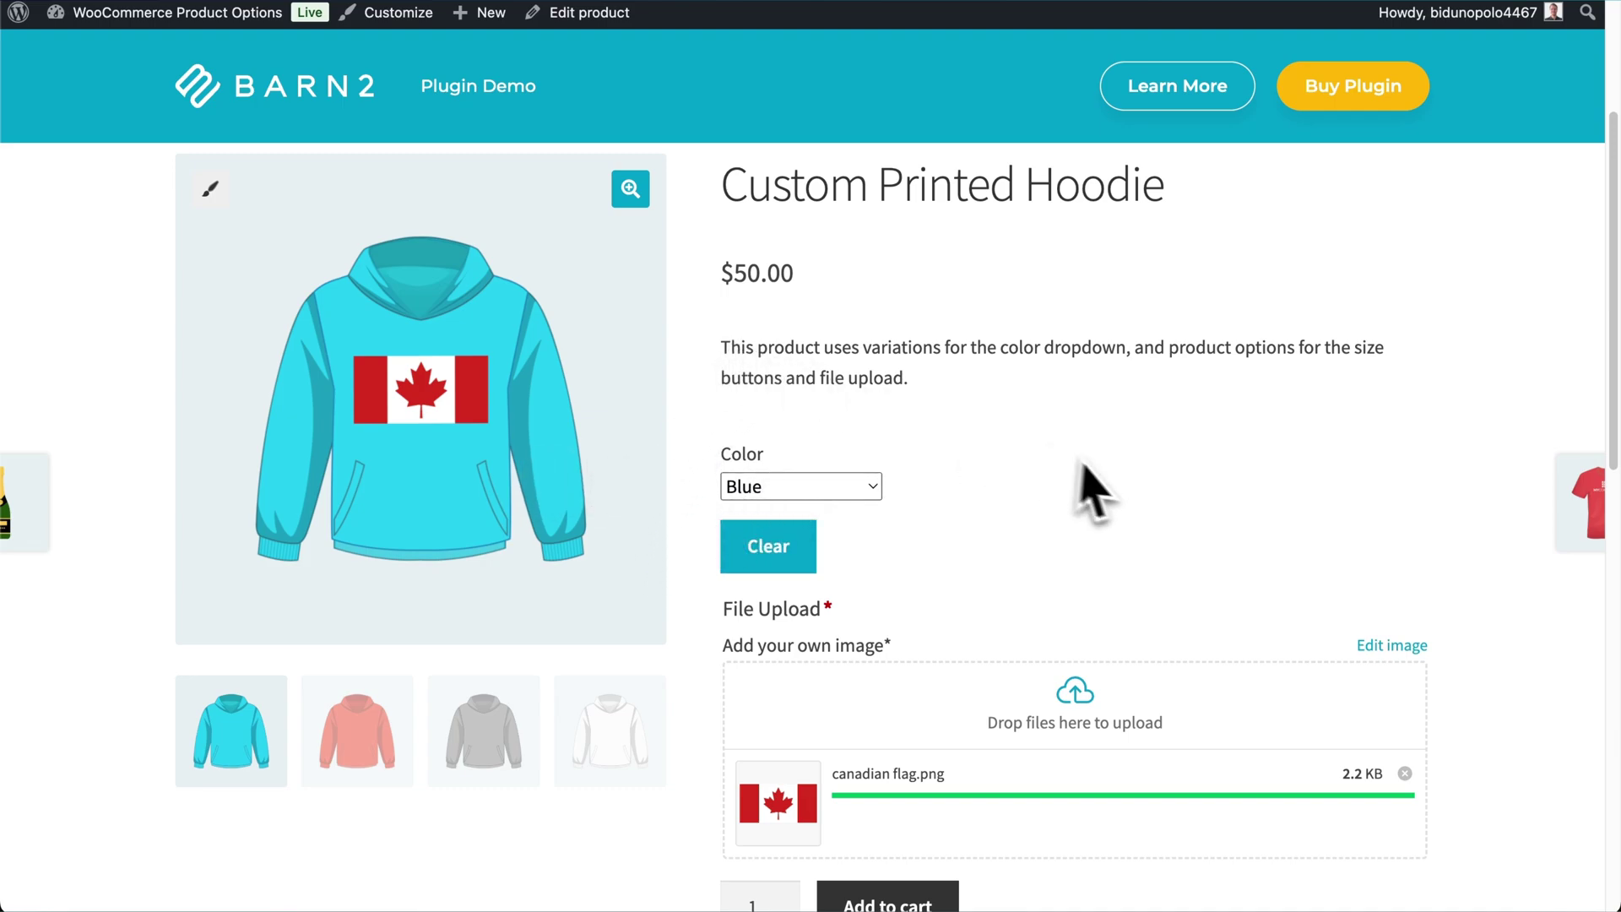
Add the customized blue hoodie to the cart and view the cart.
{"action": "scroll", "coordinate": [1089, 490], "scroll_direction": "down", "scroll_amount": 3}
{"action": "scroll", "coordinate": [1129, 504], "scroll_direction": "down", "scroll_amount": 2}
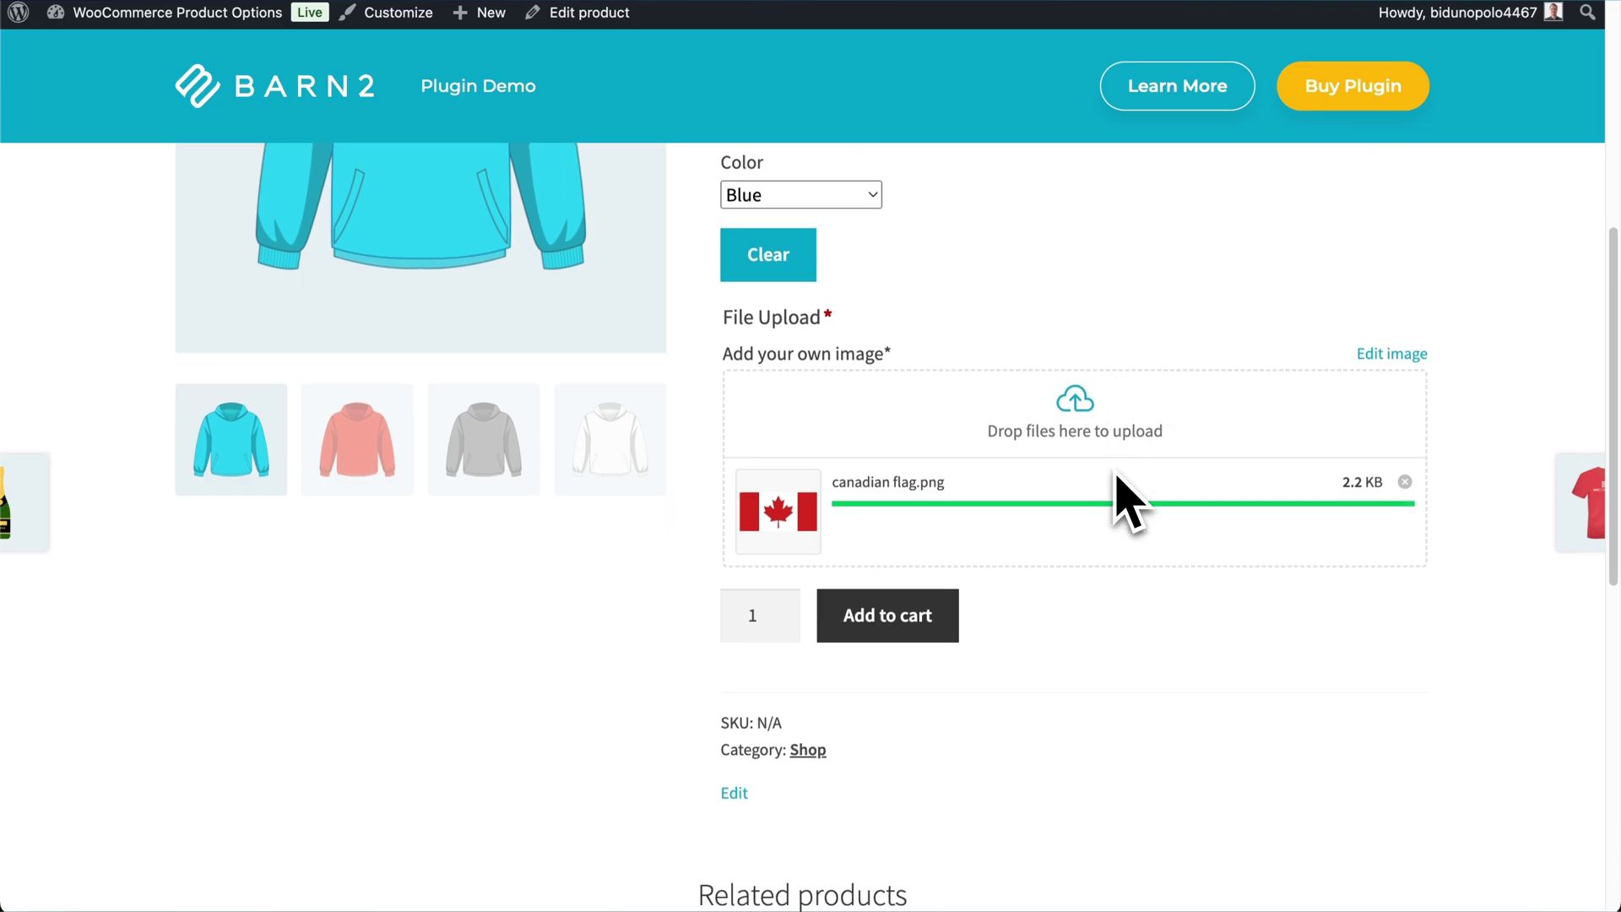
{"action": "left_click", "coordinate": [891, 619]}
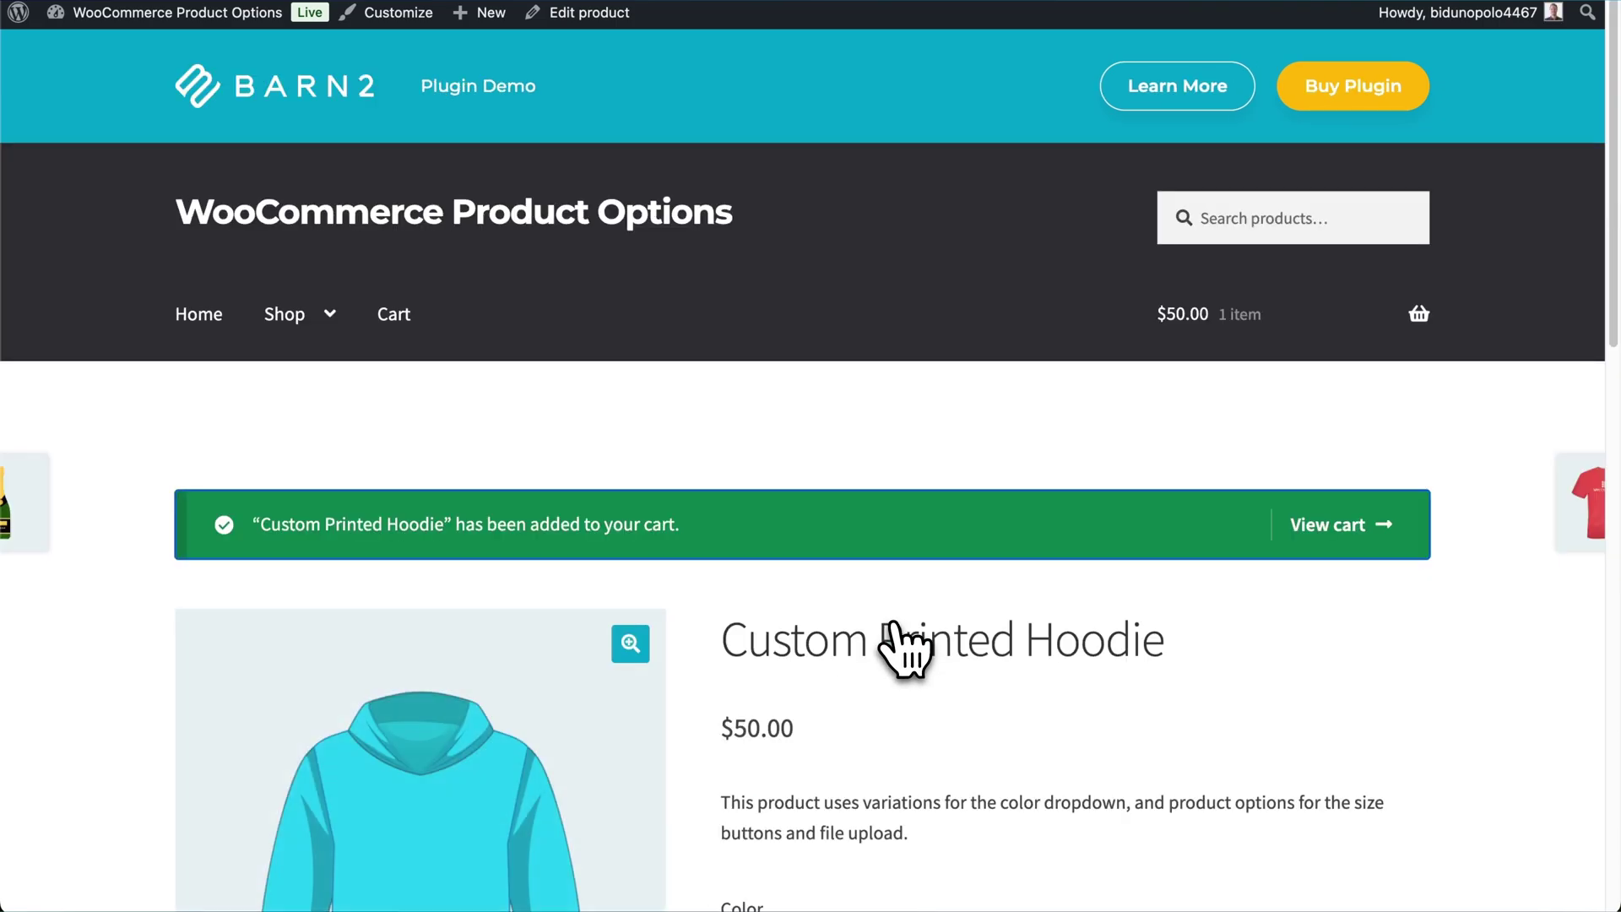
{"action": "left_click", "coordinate": [1343, 531]}
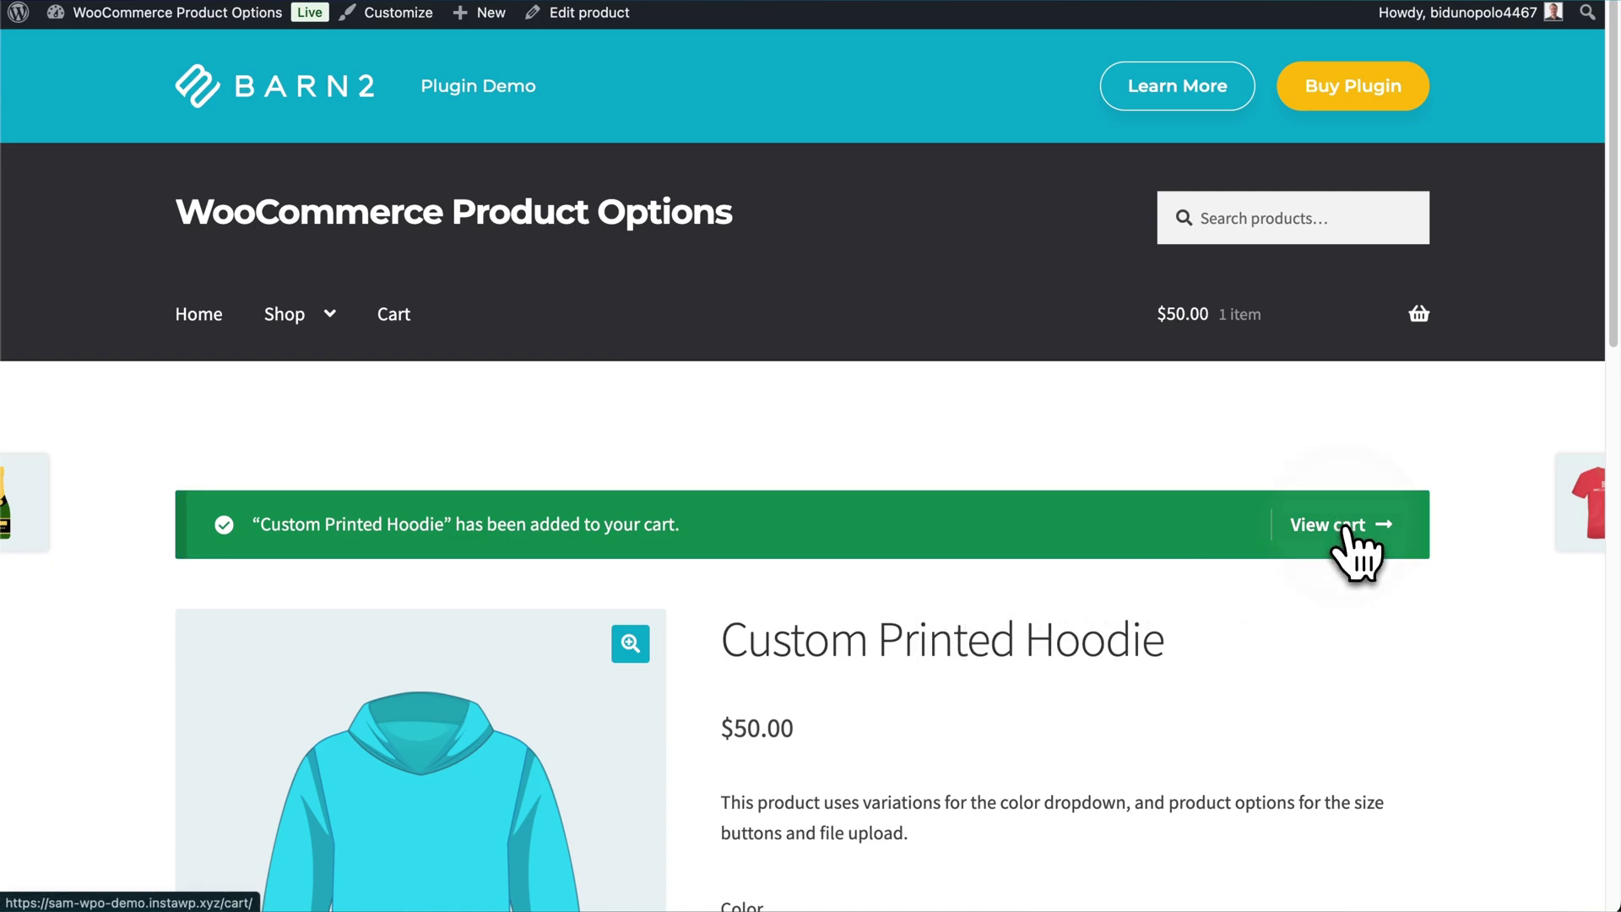
Inspect the hoodie's enlarged preview image in the cart, close it, and proceed to checkout.
{"action": "scroll", "coordinate": [1305, 498], "scroll_direction": "down", "scroll_amount": 5}
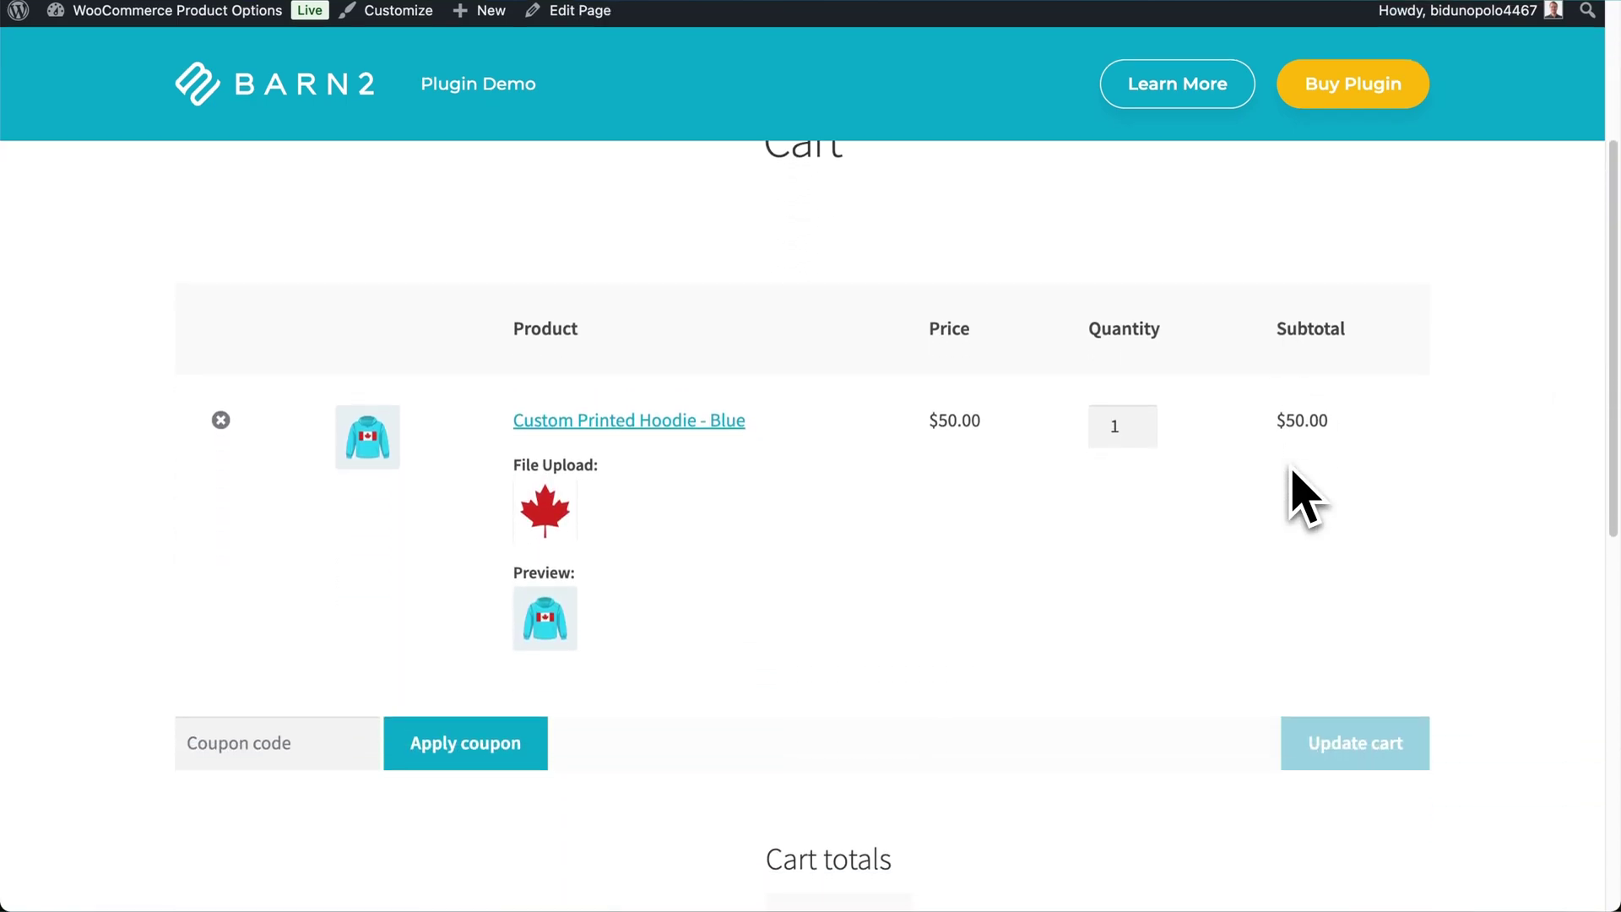
{"action": "scroll", "coordinate": [1305, 498], "scroll_direction": "down", "scroll_amount": 2}
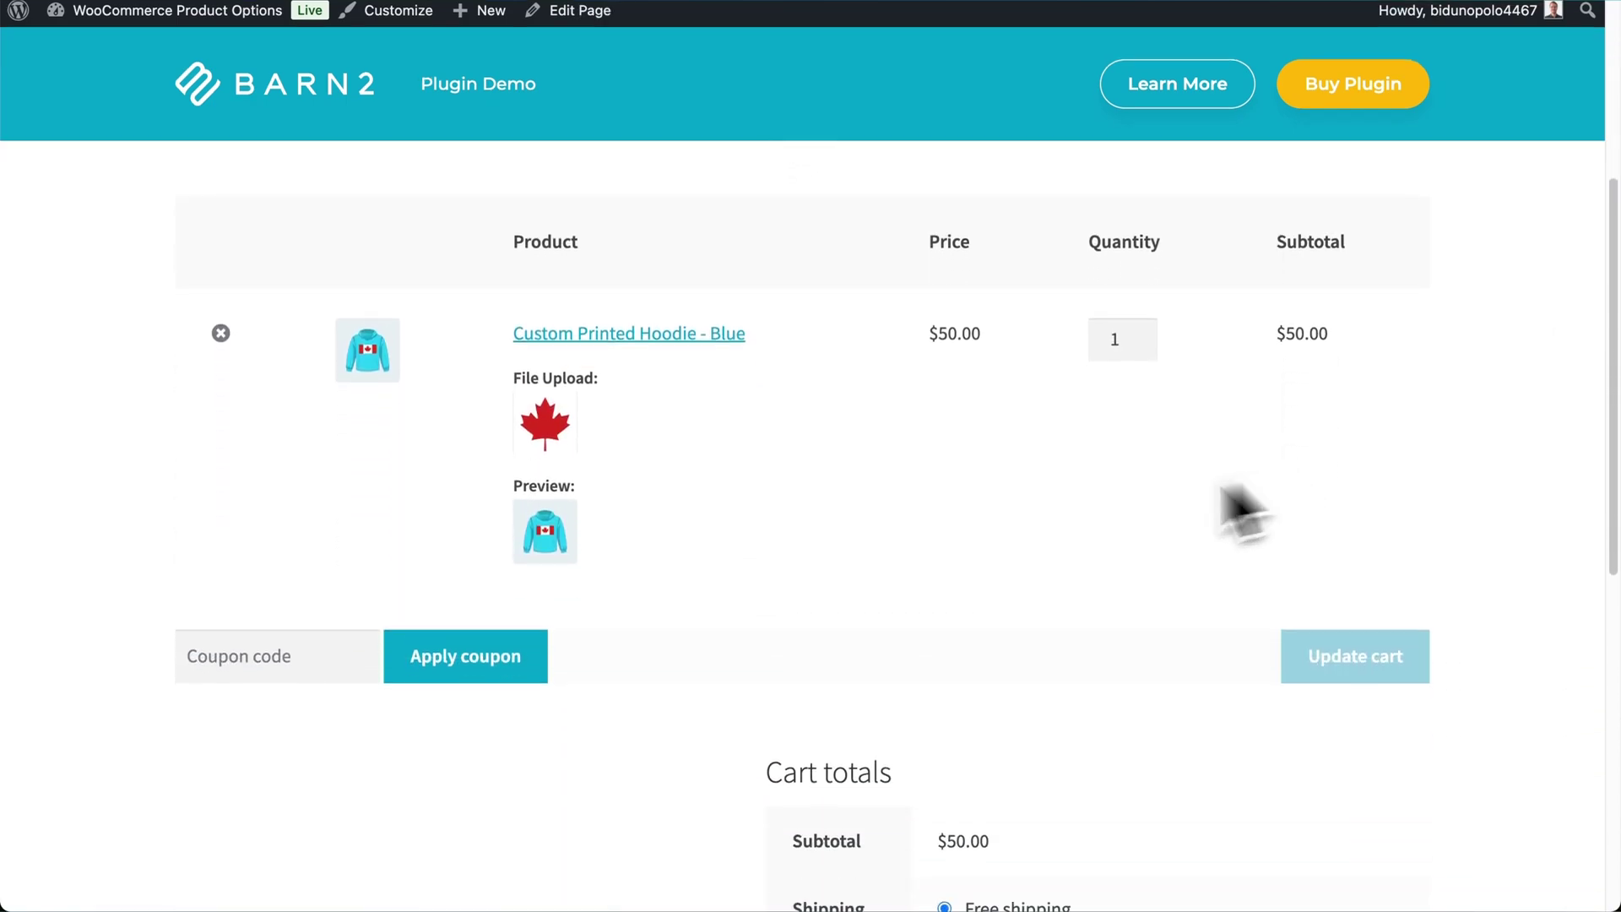
{"action": "left_click", "coordinate": [554, 564]}
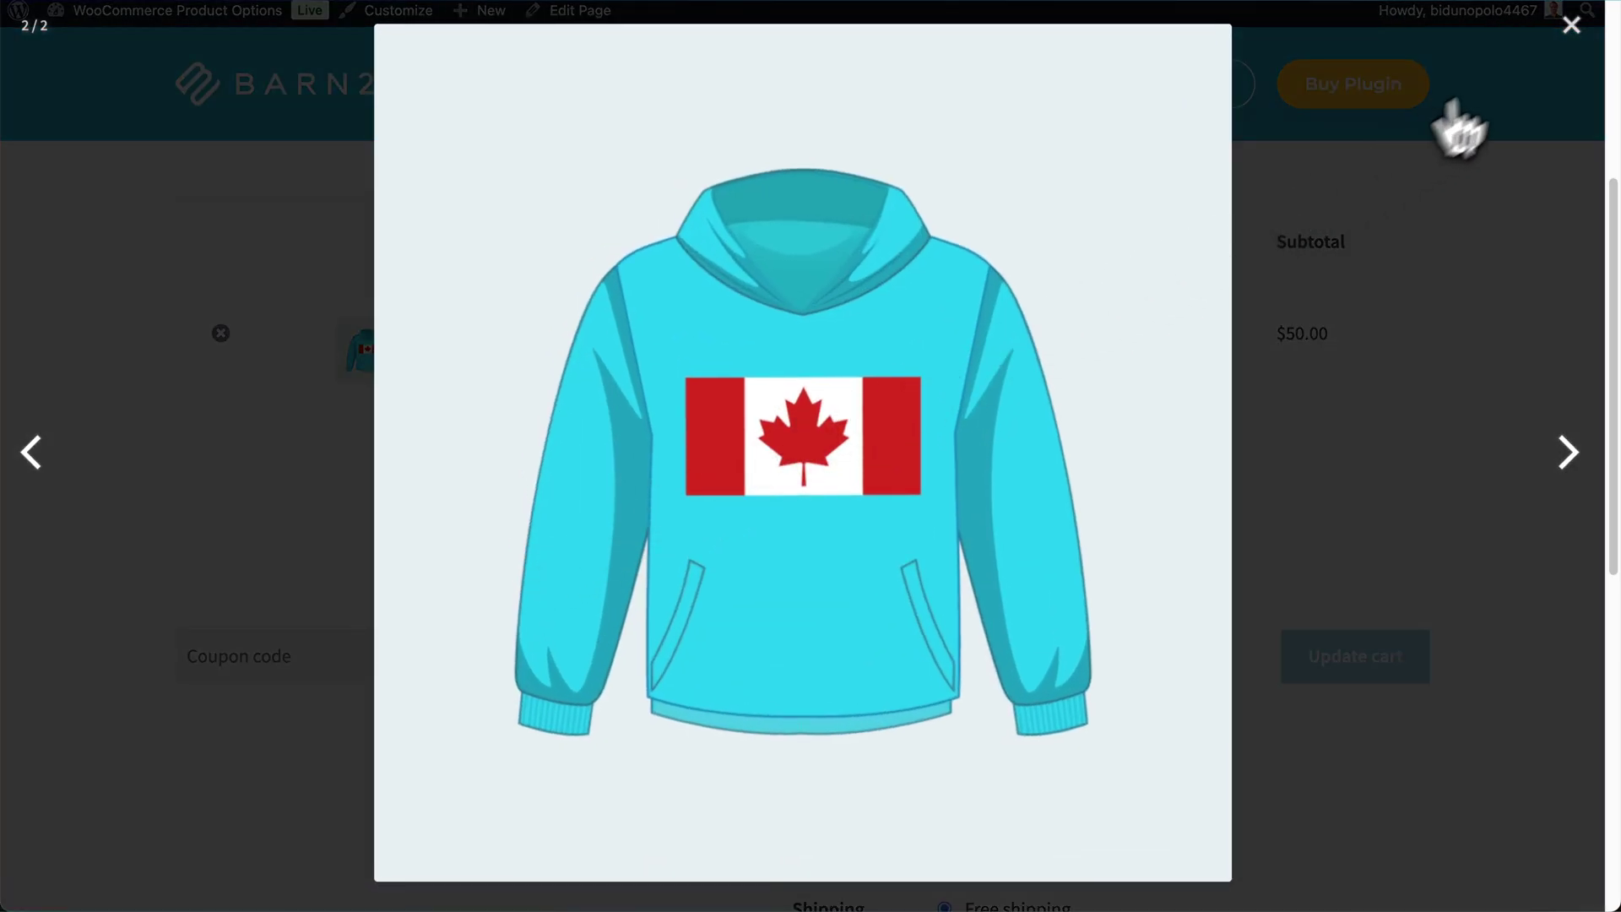
{"action": "left_click", "coordinate": [1570, 26]}
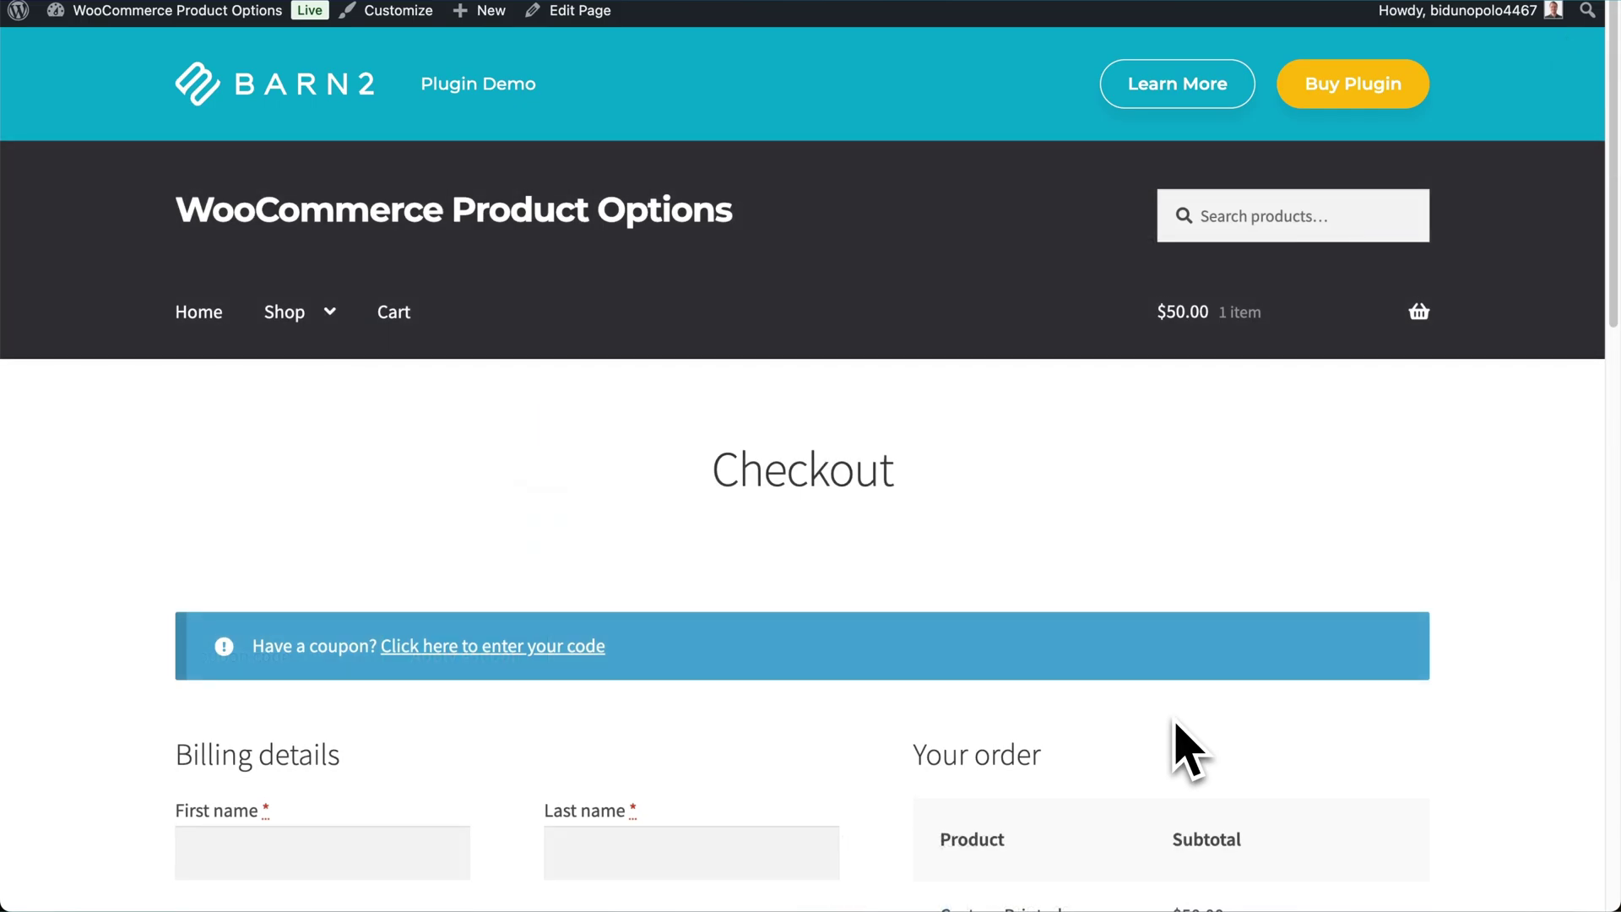
Inspect the hoodie's enlarged preview image in the checkout order summary and close it.
{"action": "scroll", "coordinate": [1176, 749], "scroll_direction": "down", "scroll_amount": 5}
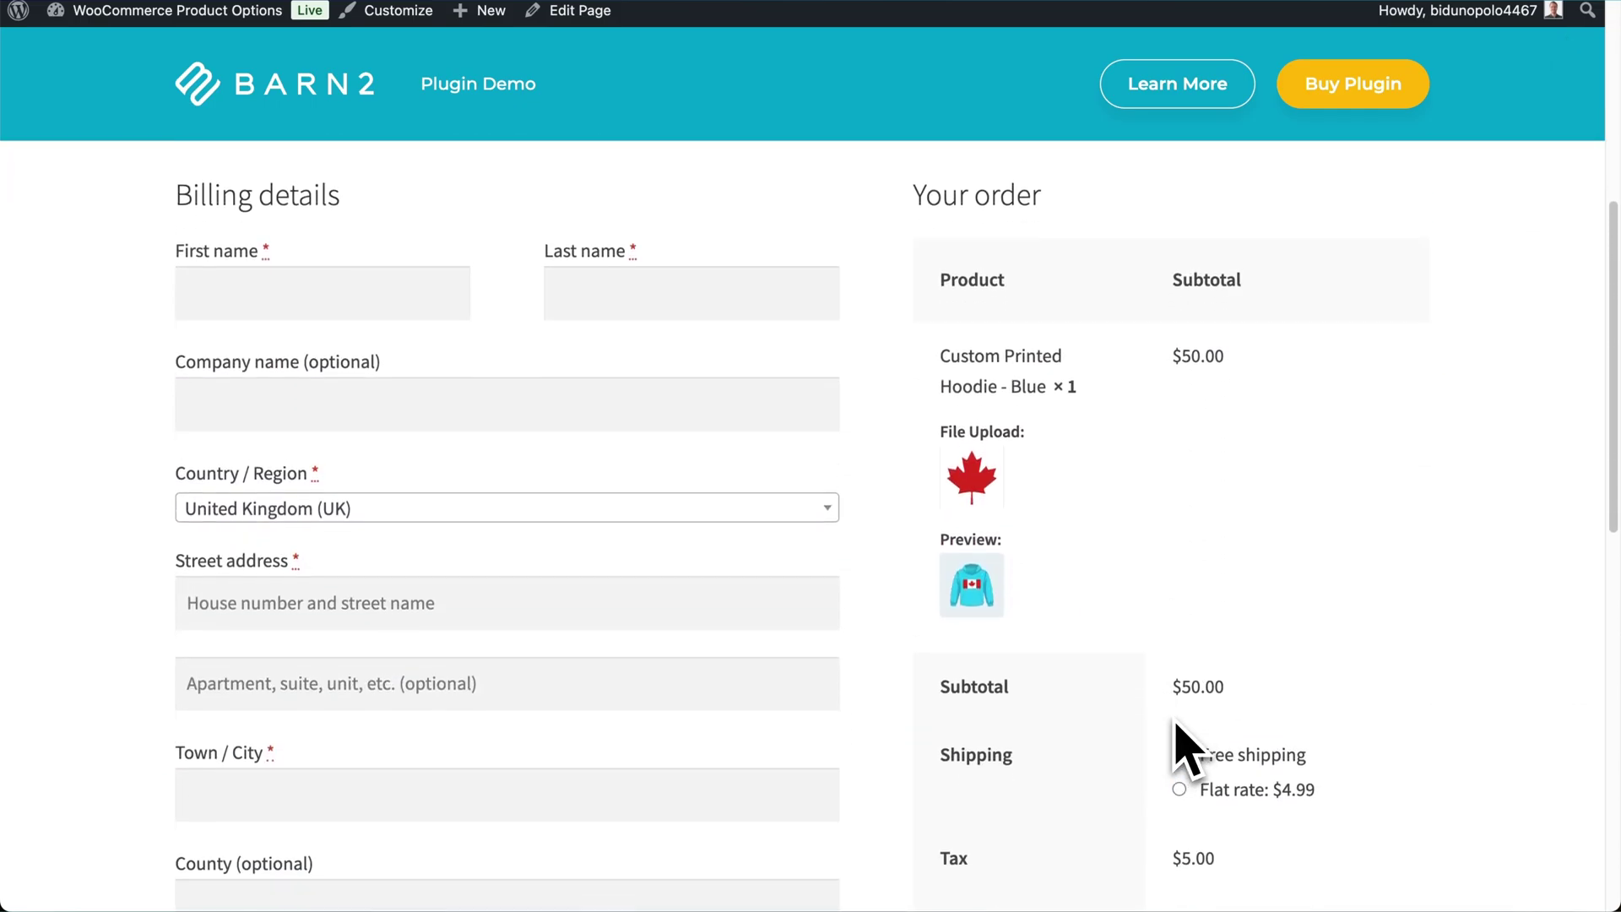
{"action": "left_click", "coordinate": [973, 574]}
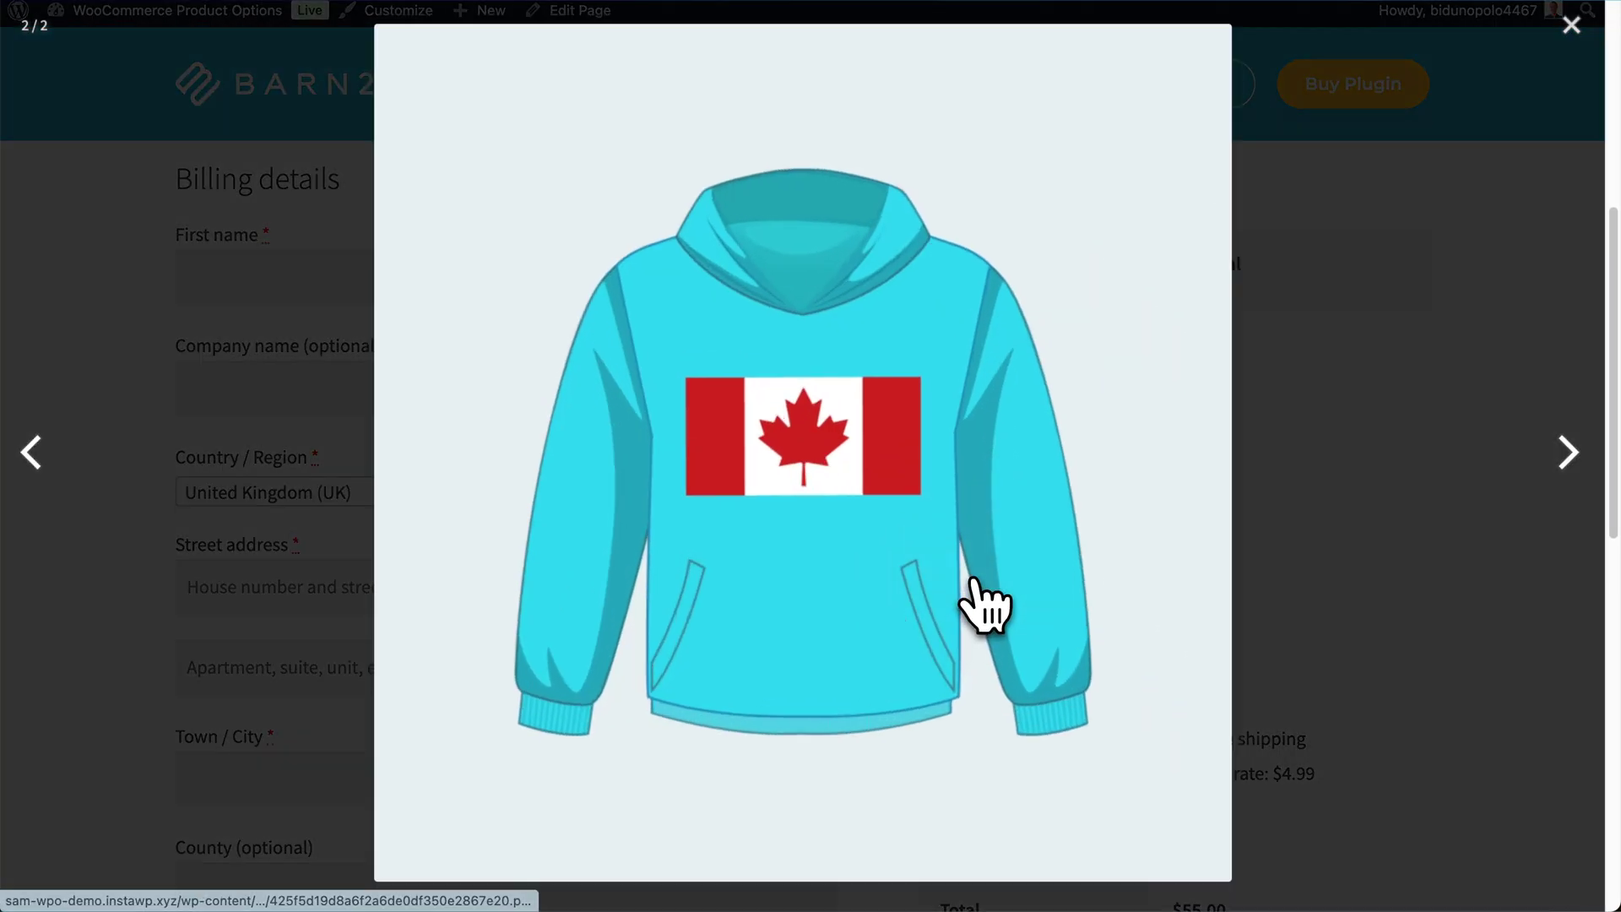
{"action": "left_click", "coordinate": [1571, 27]}
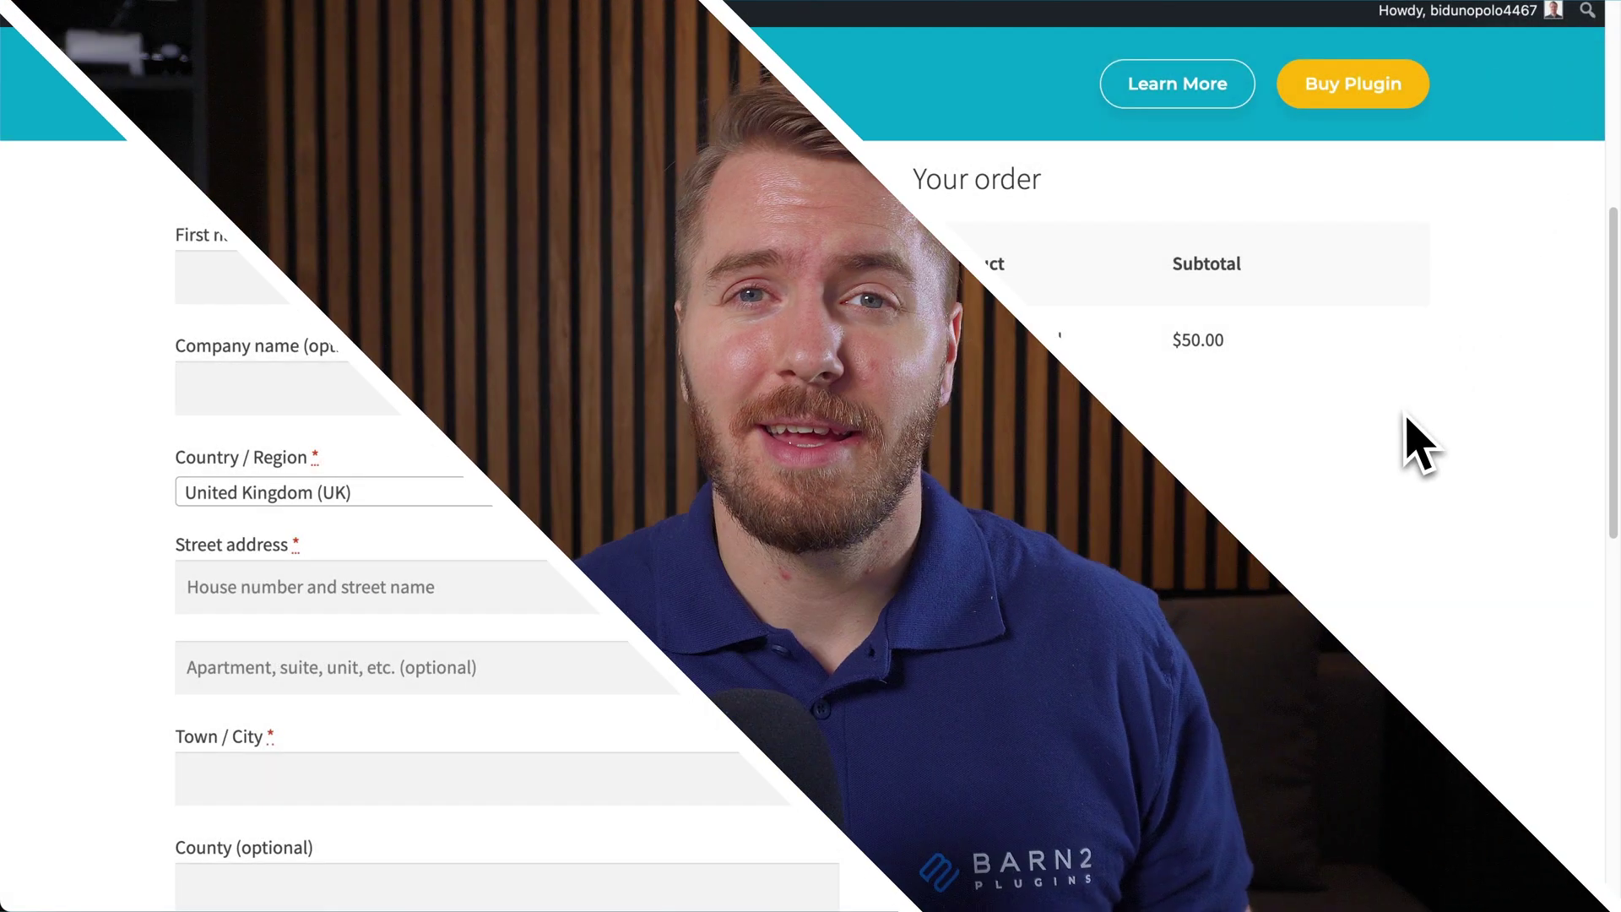